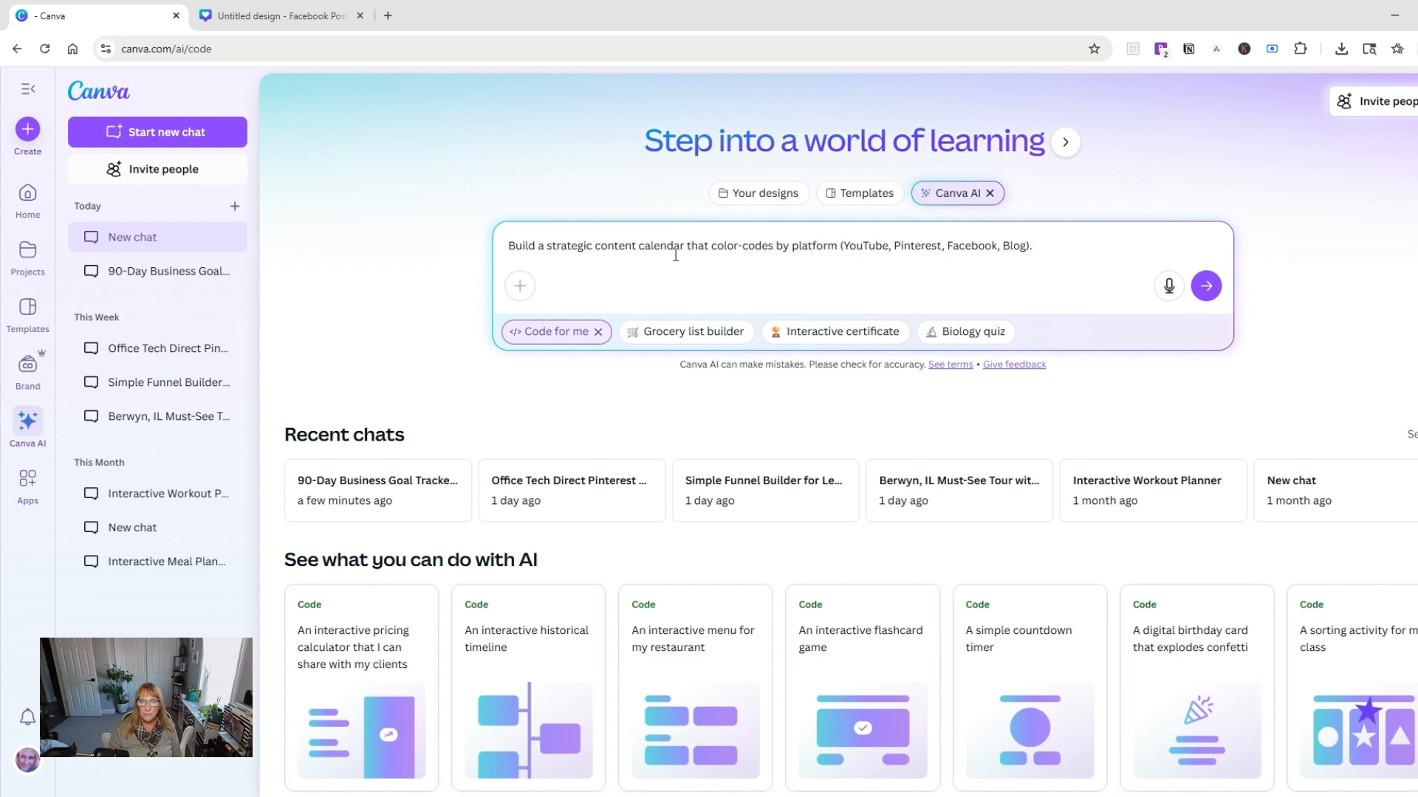
# Add X after Blog in the prompt's platform list and submit the content calendar request
pyautogui.click(1025, 246)
pyautogui.write(', ')
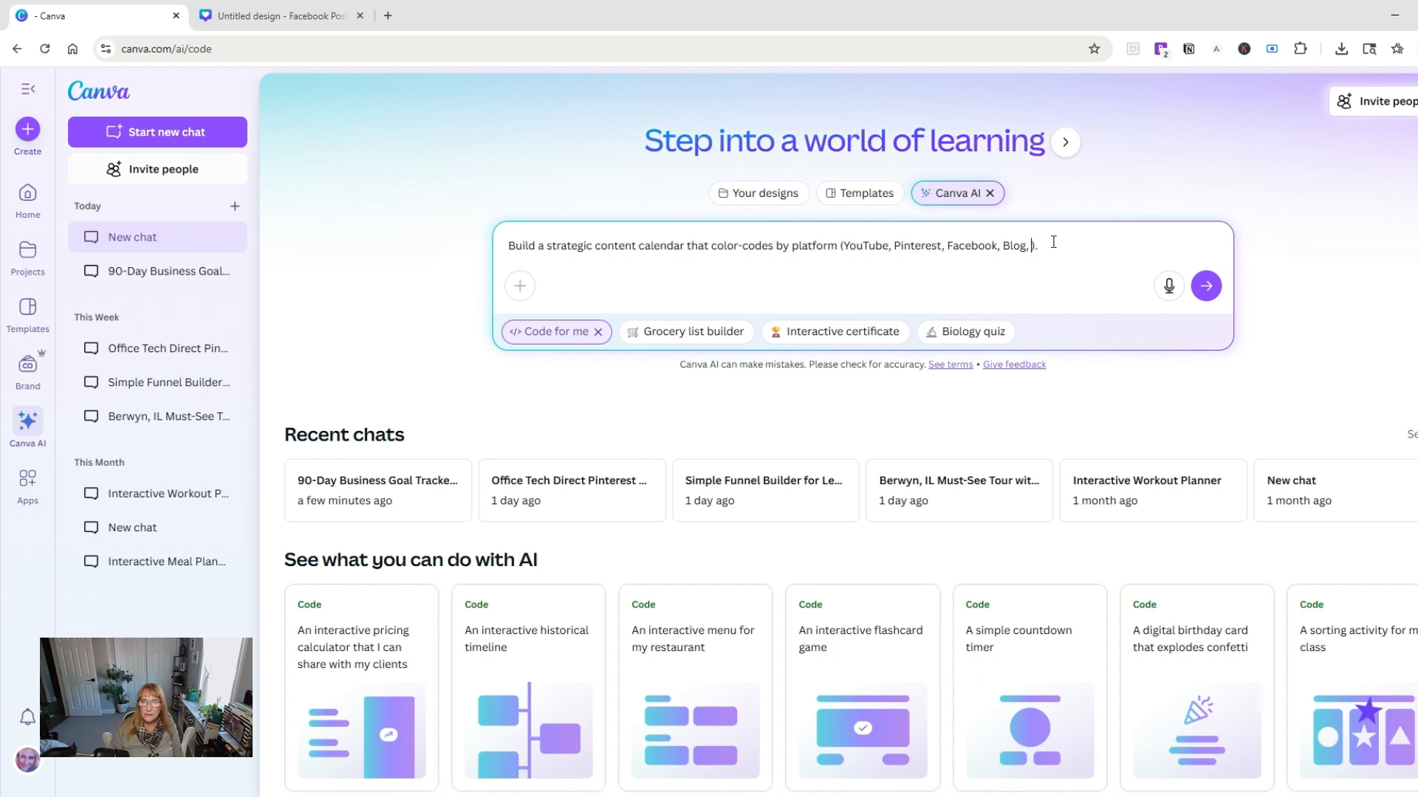
pyautogui.write('X')
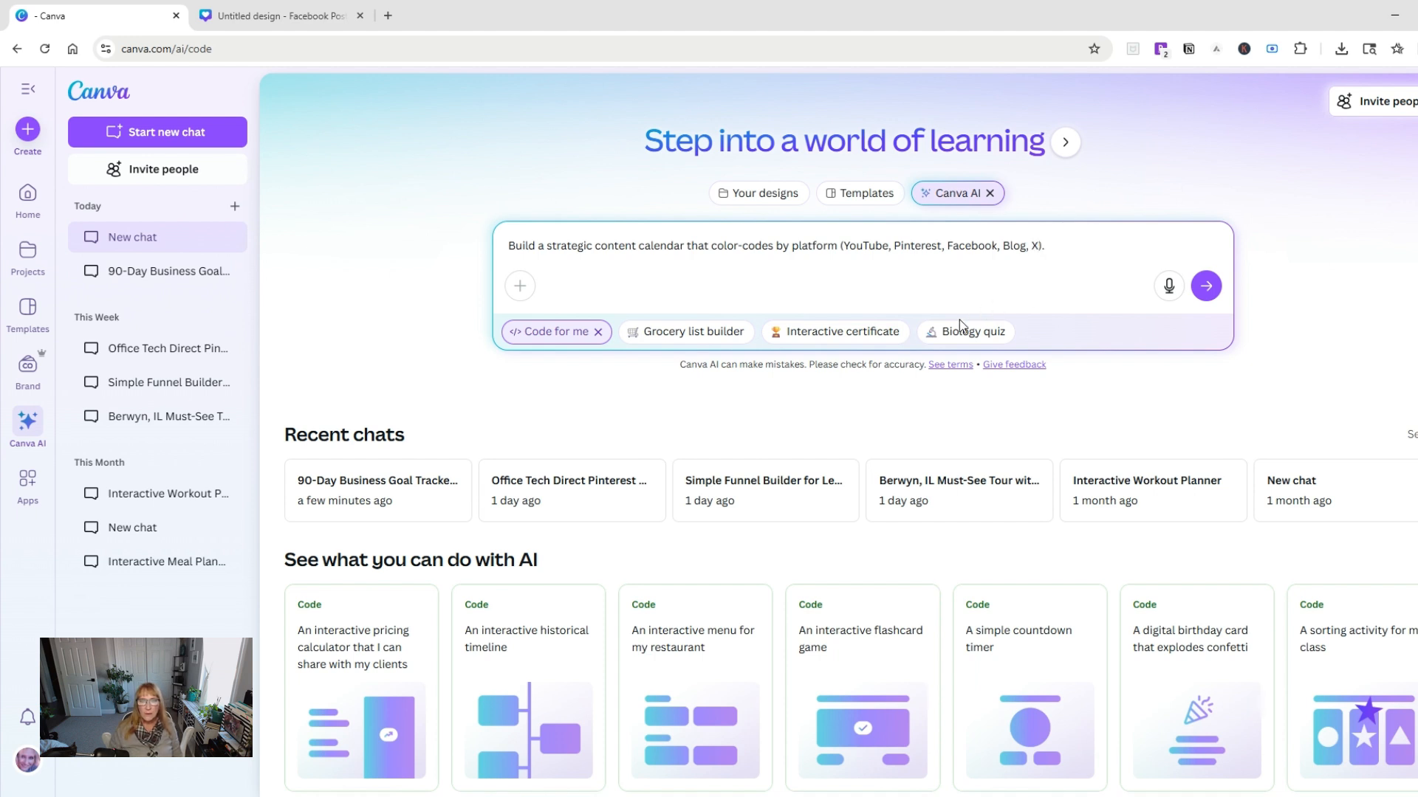
pyautogui.click(1217, 294)
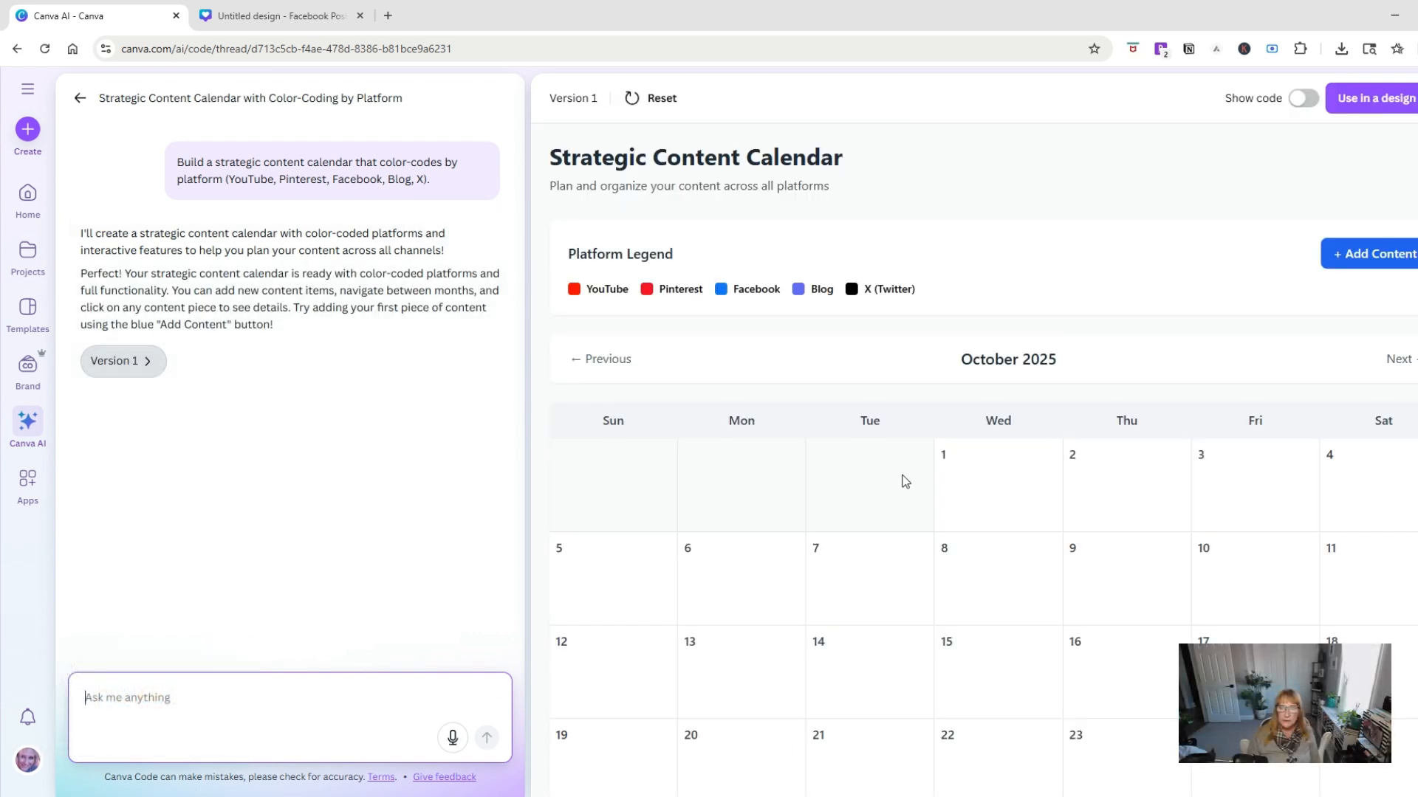
# Add a content item titled "Blog post" for the Blog platform with the description "How to use AI in Canva"
pyautogui.scroll(-1, 940, 518)
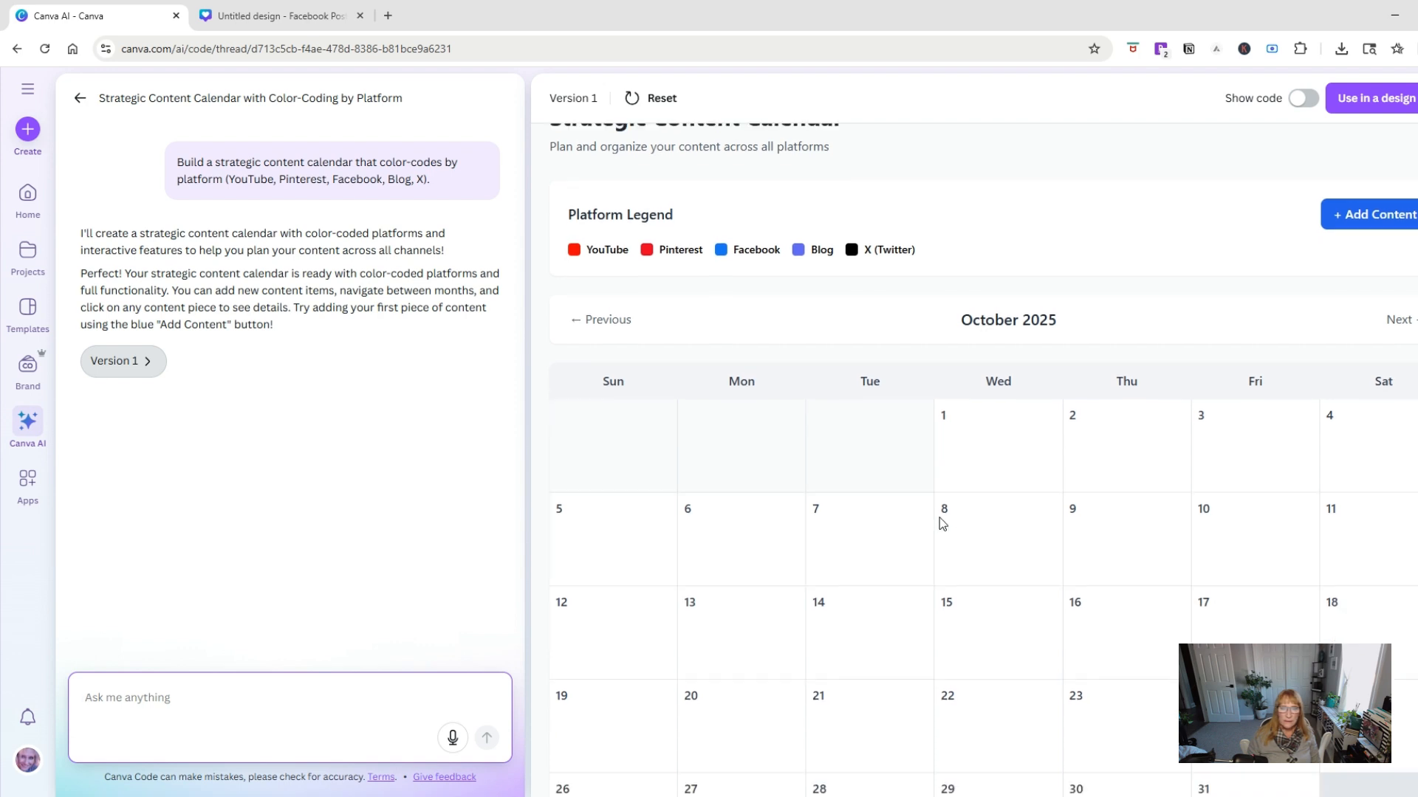
pyautogui.scroll(-2, 941, 522)
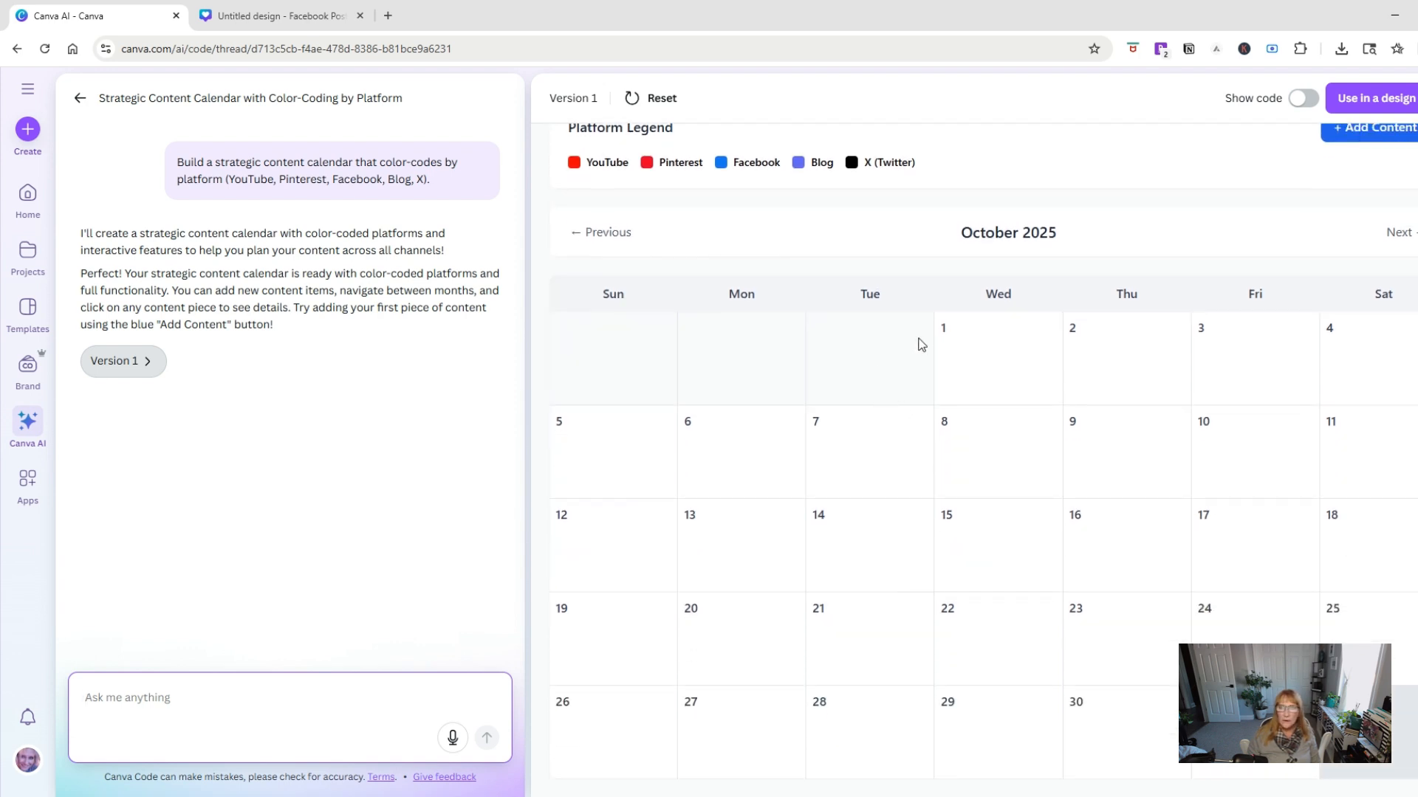
pyautogui.scroll(3, 1140, 357)
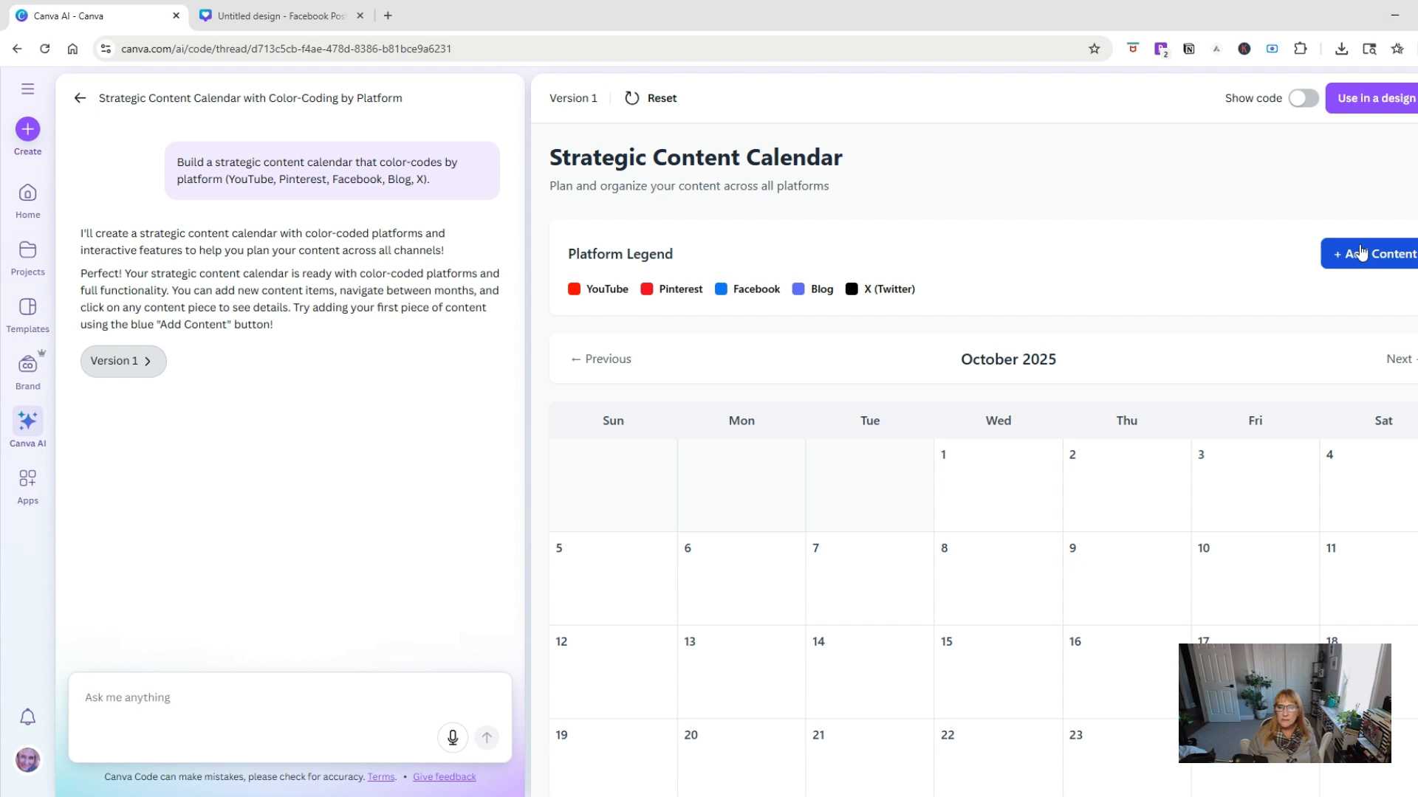
pyautogui.click(1361, 252)
pyautogui.click(921, 257)
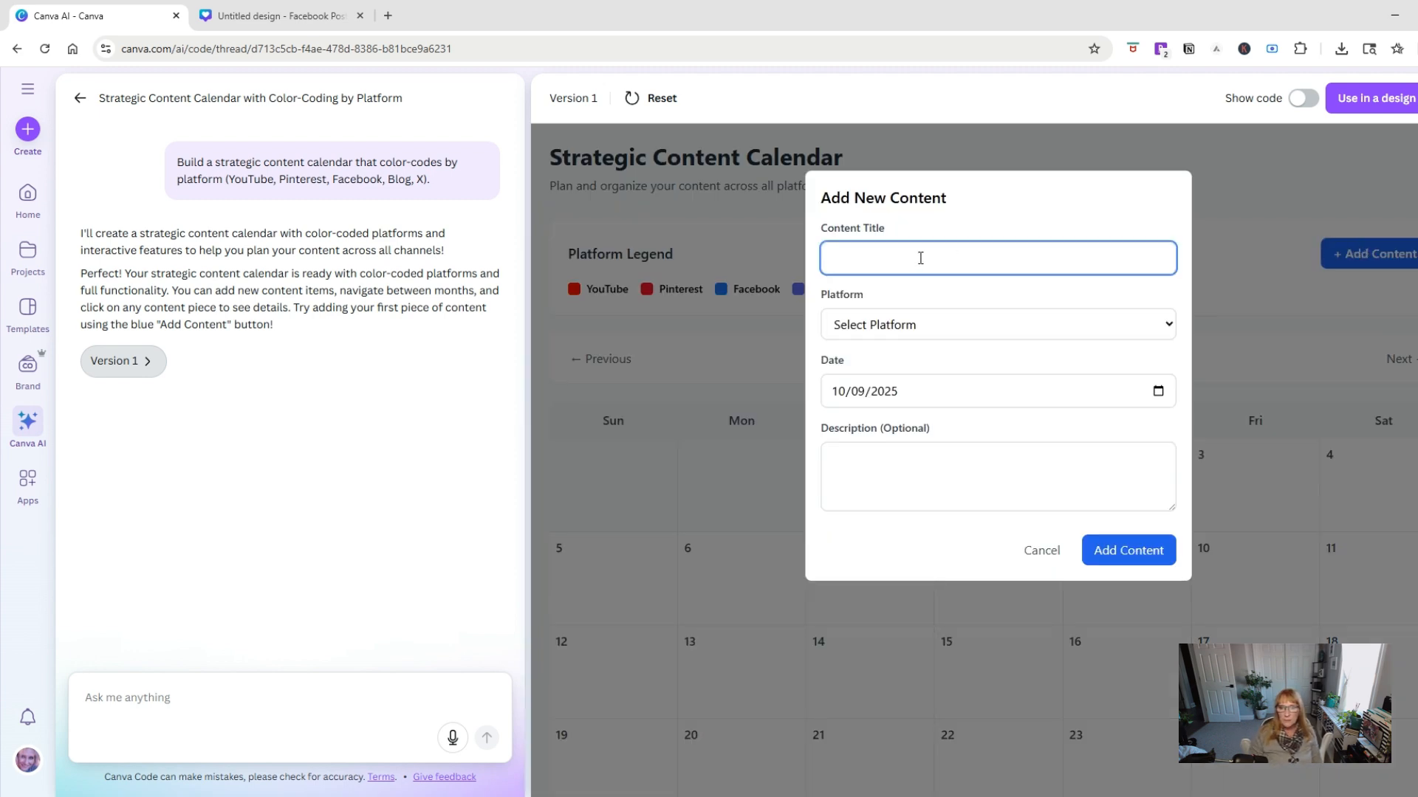
pyautogui.write('Blog post')
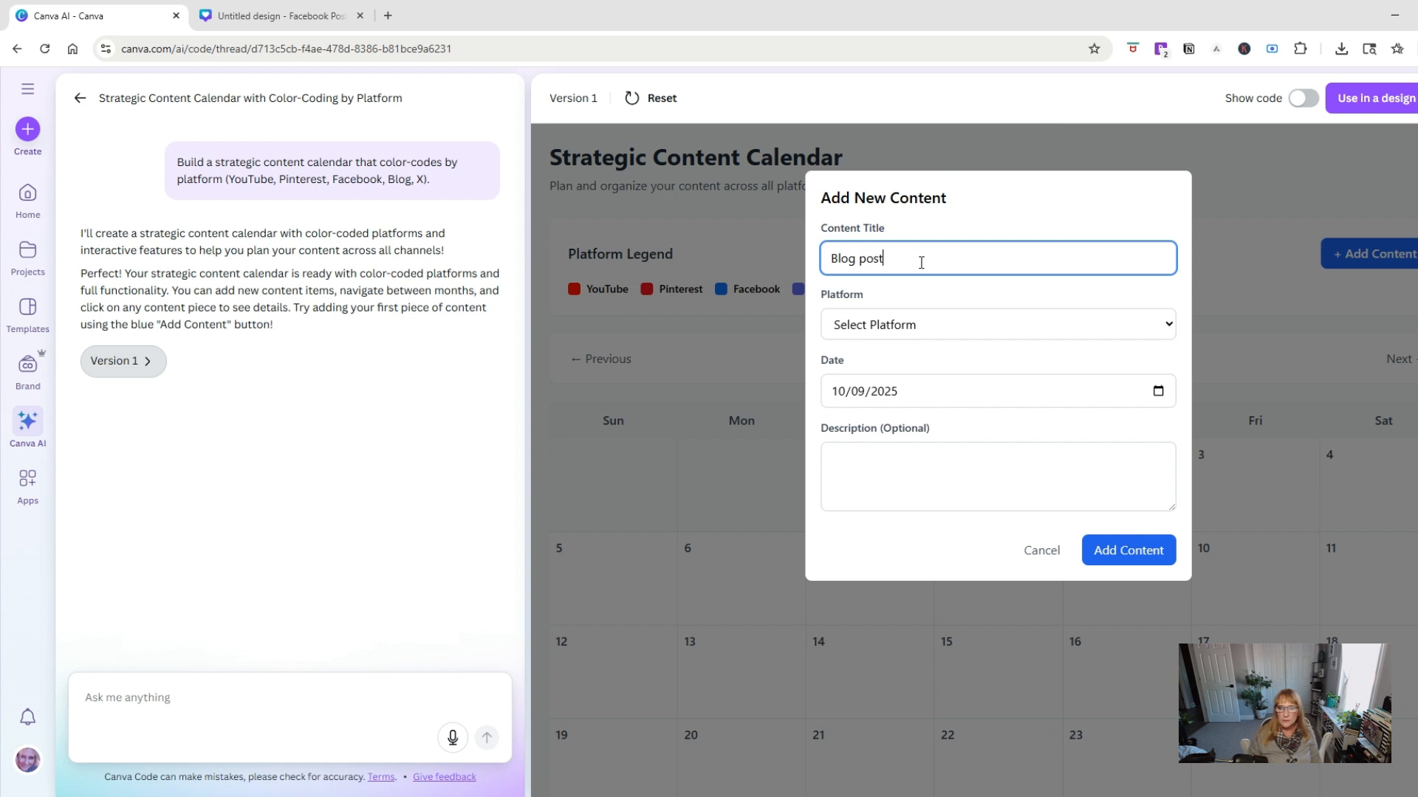
pyautogui.click(924, 322)
pyautogui.click(850, 443)
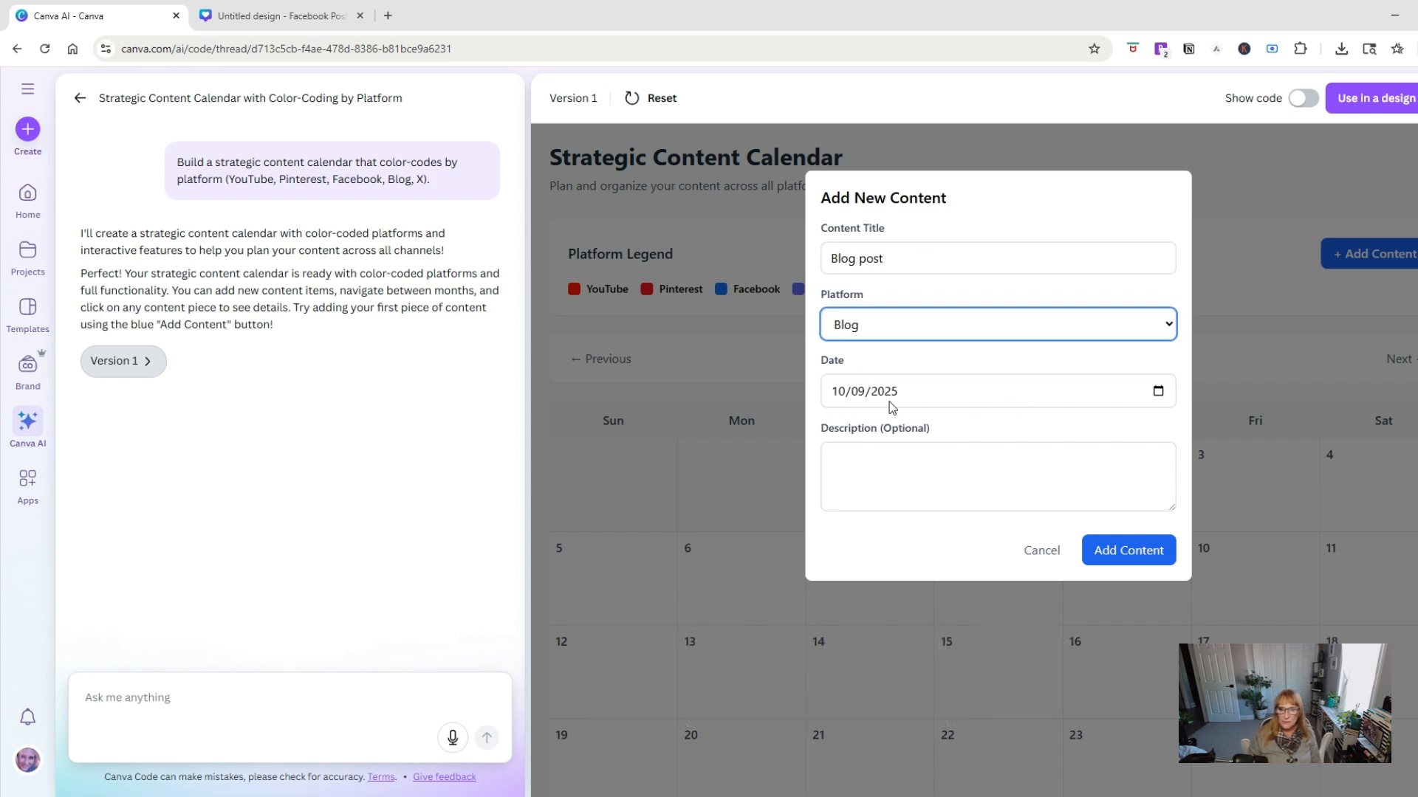
pyautogui.click(889, 481)
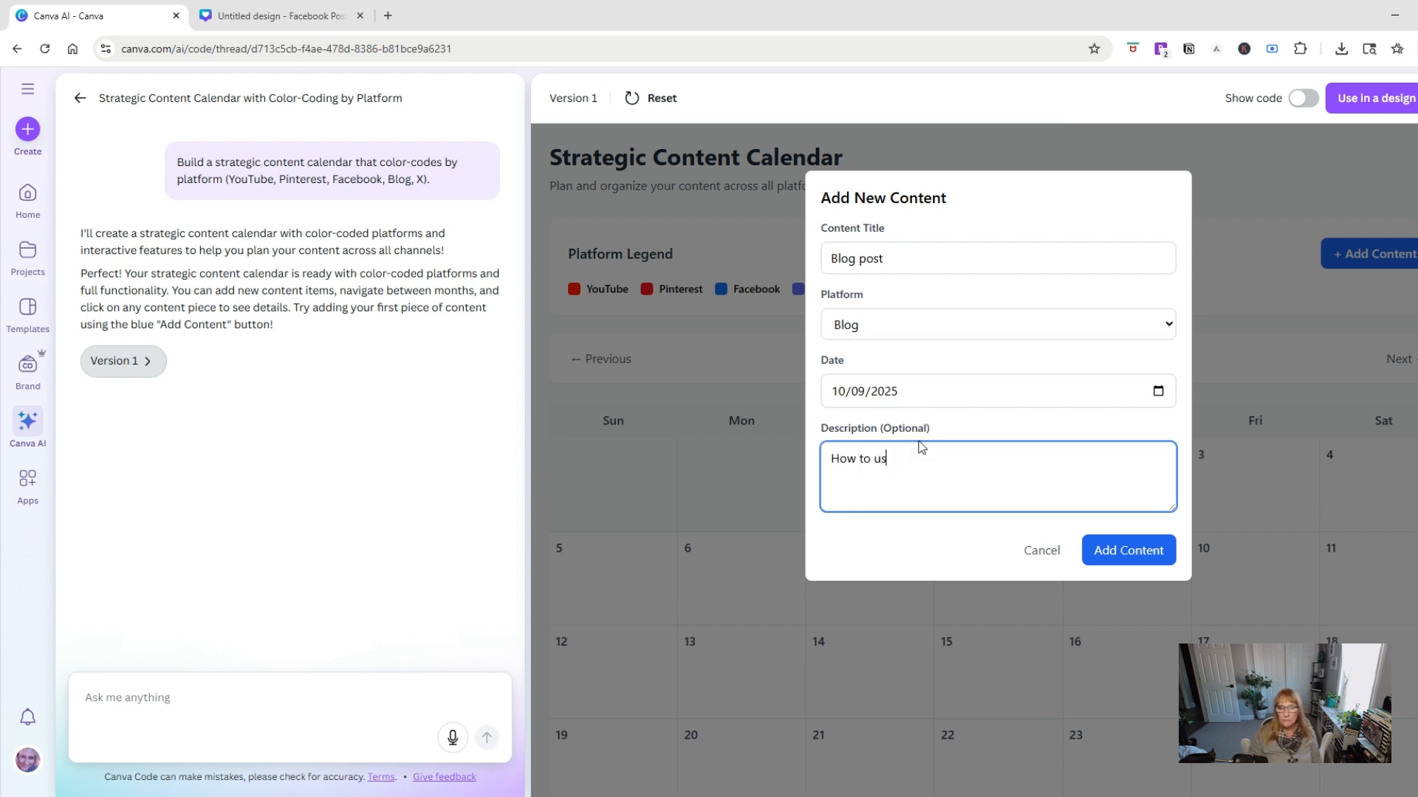
pyautogui.write('How to use AI in Canva')
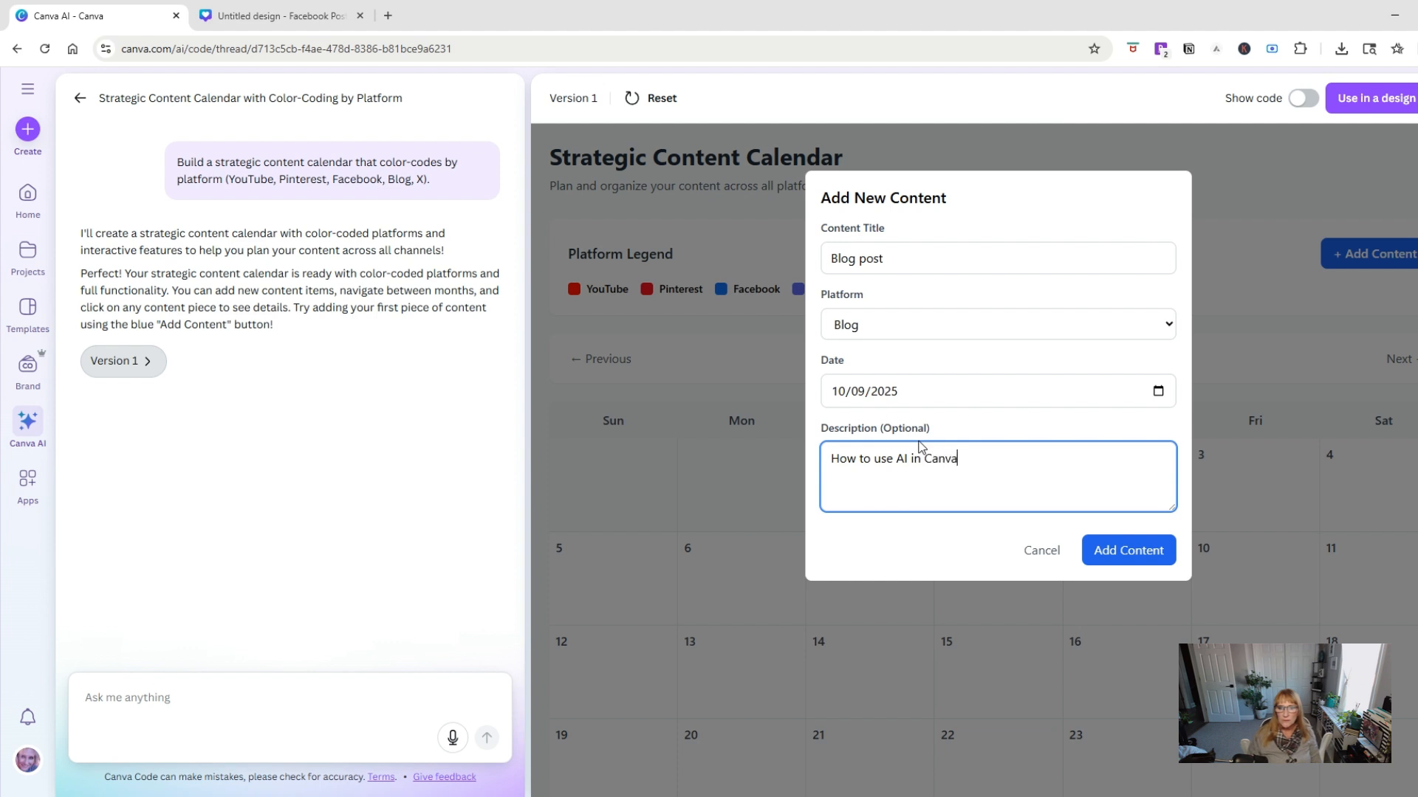
pyautogui.click(1131, 551)
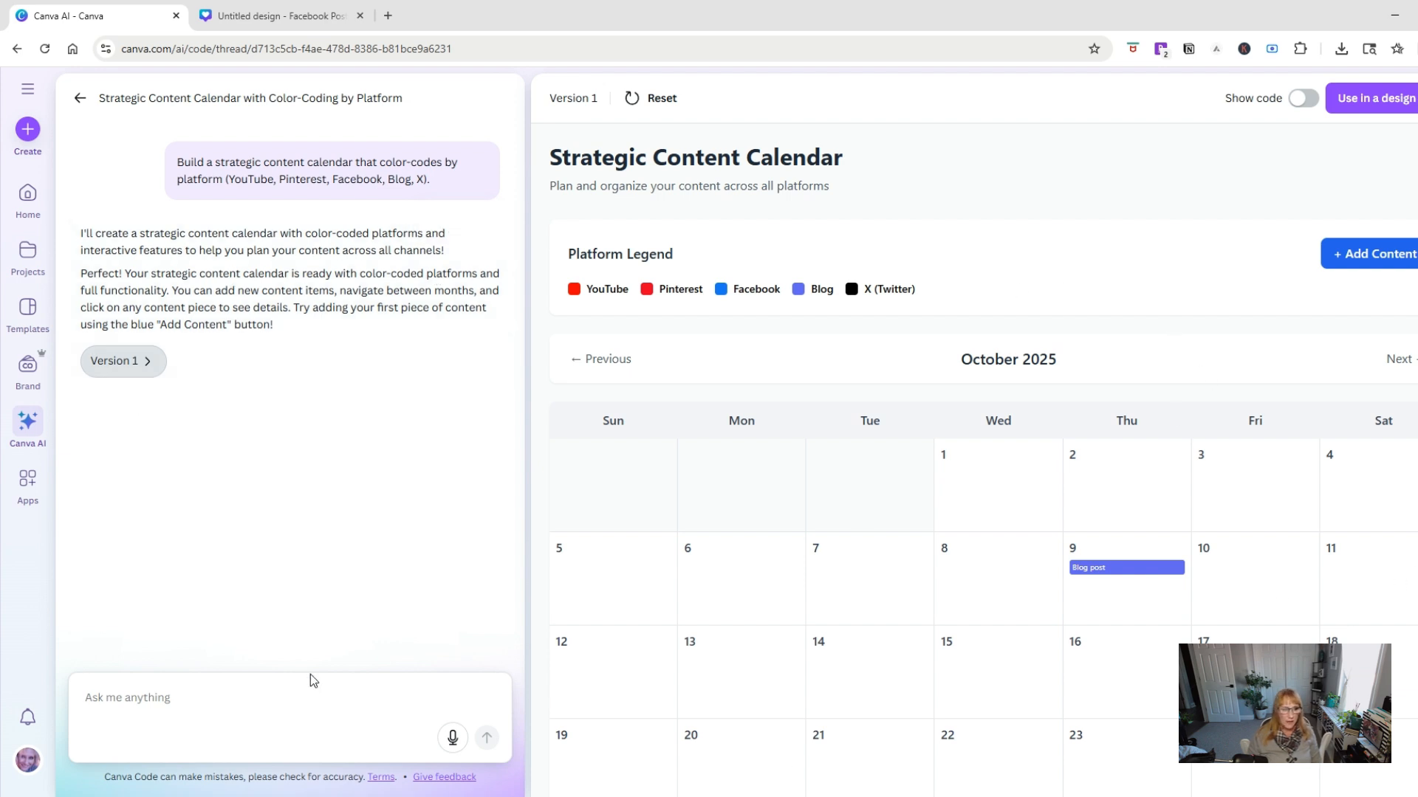
# Send the follow-up request "let's change the color of "blog" to yellow"
pyautogui.click(197, 697)
pyautogui.write('let')
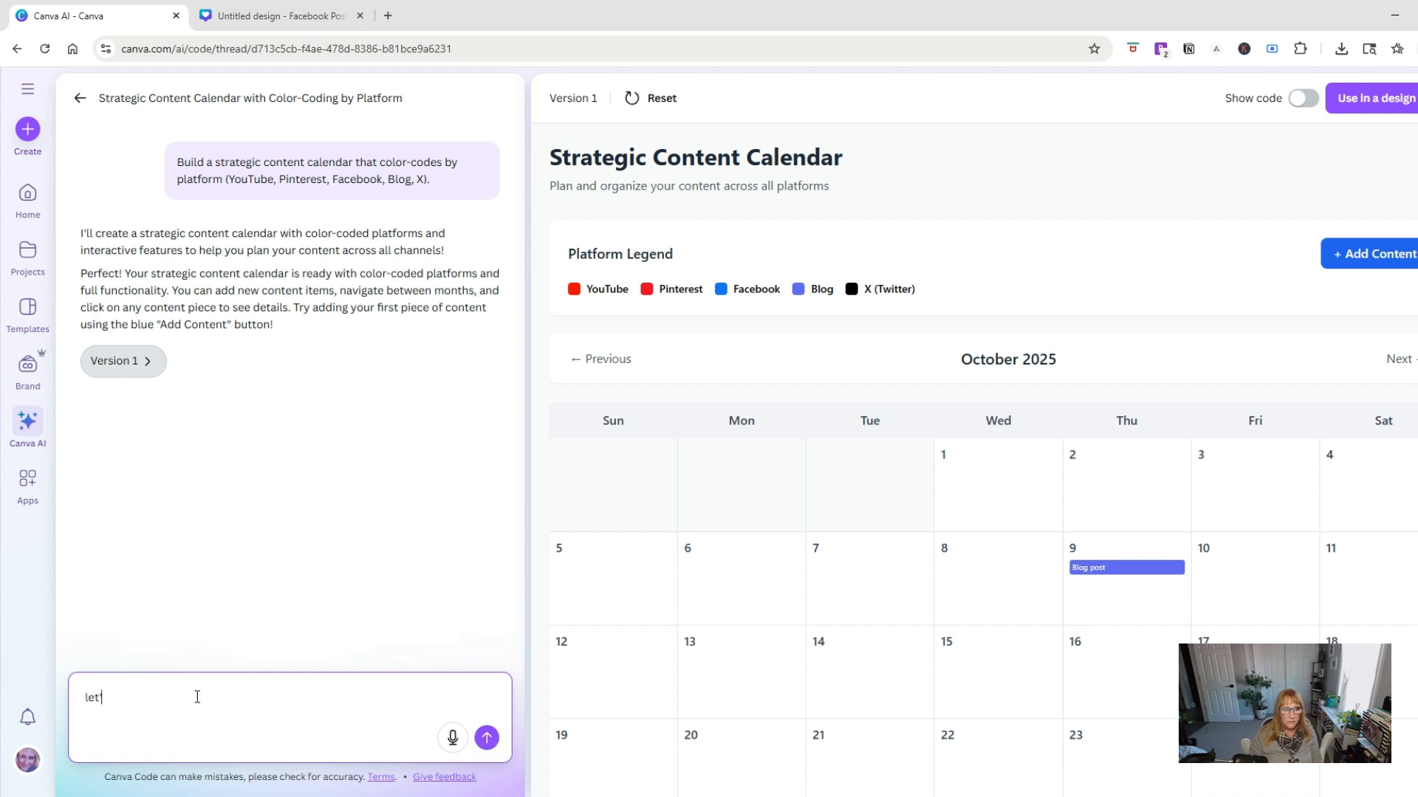
pyautogui.write("'s change the color")
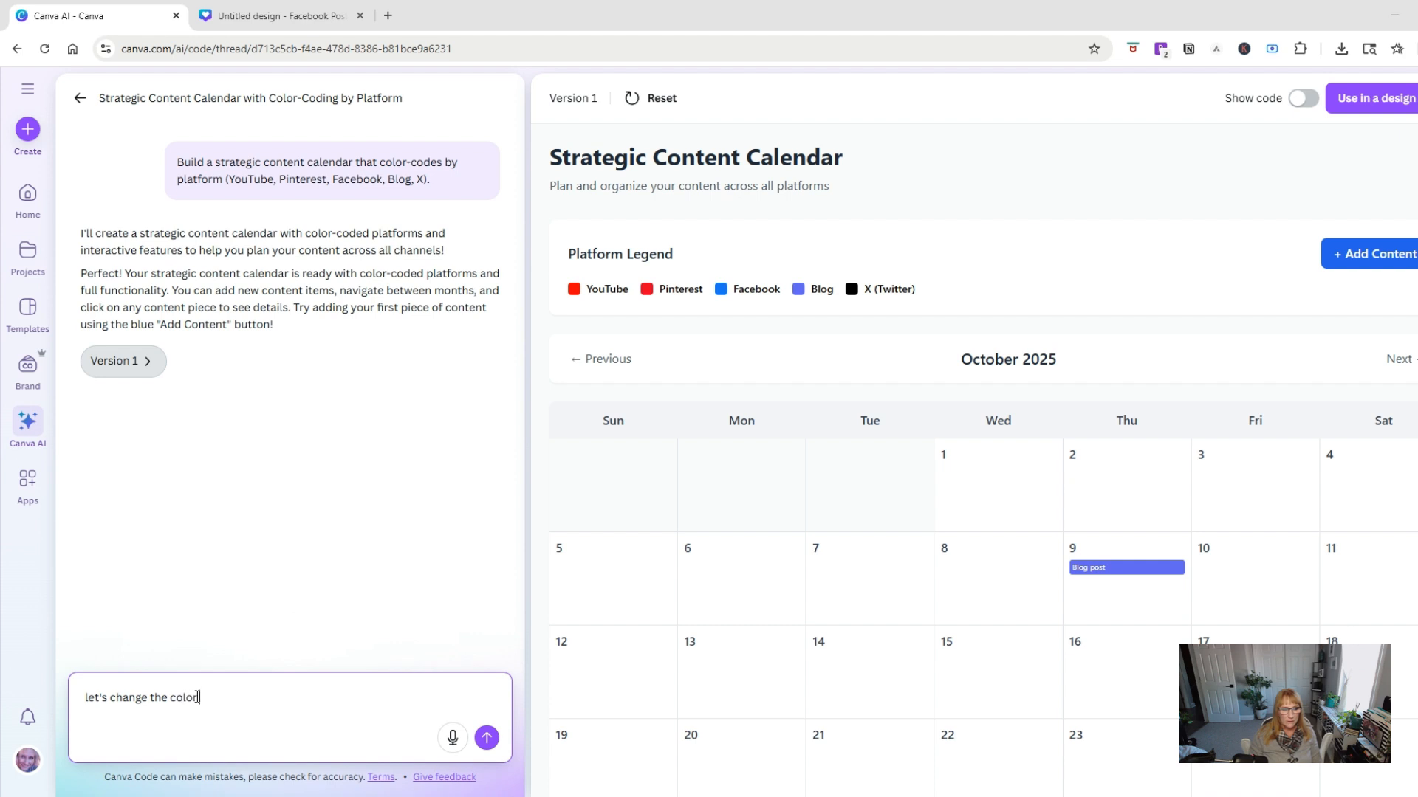
pyautogui.write('of "blog" to yellow')
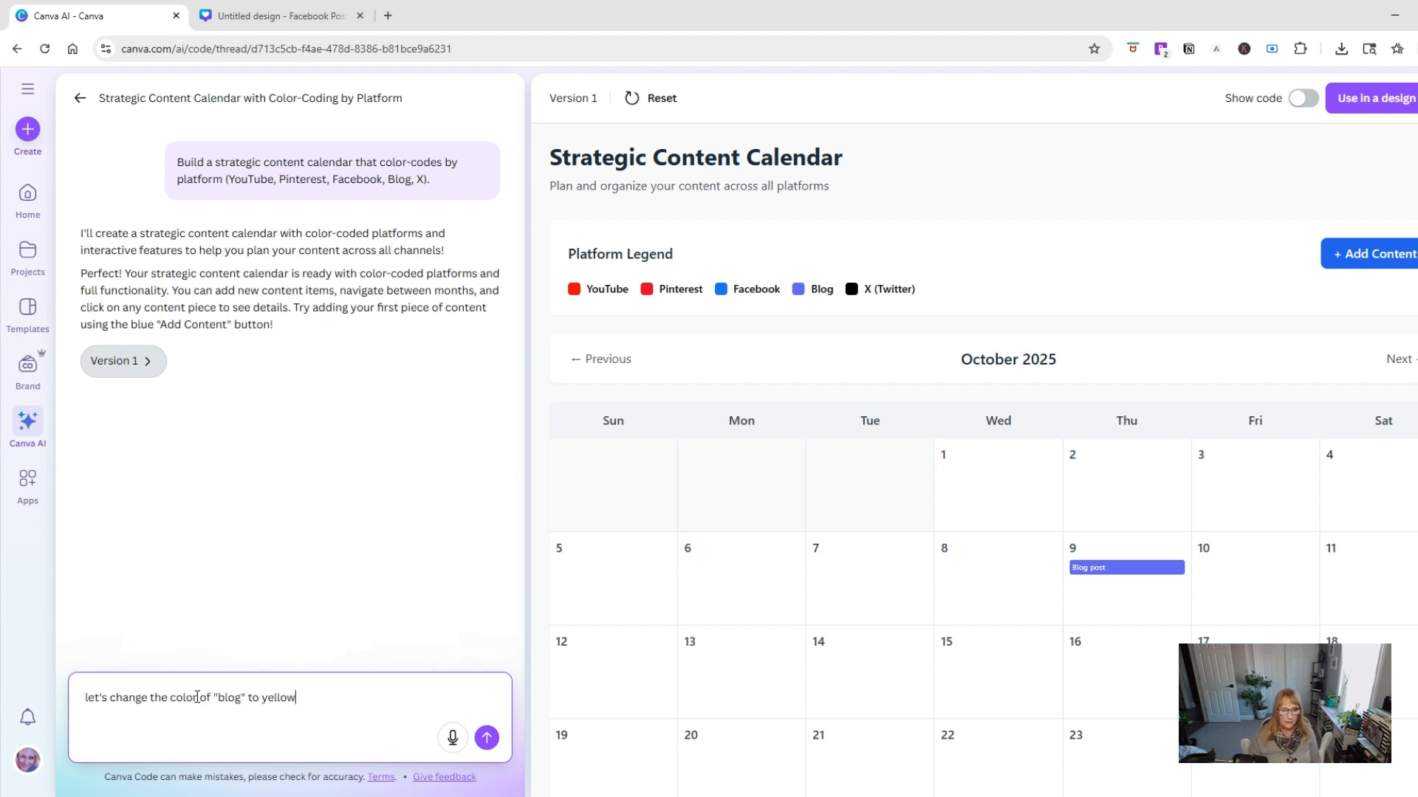
pyautogui.press('Return')
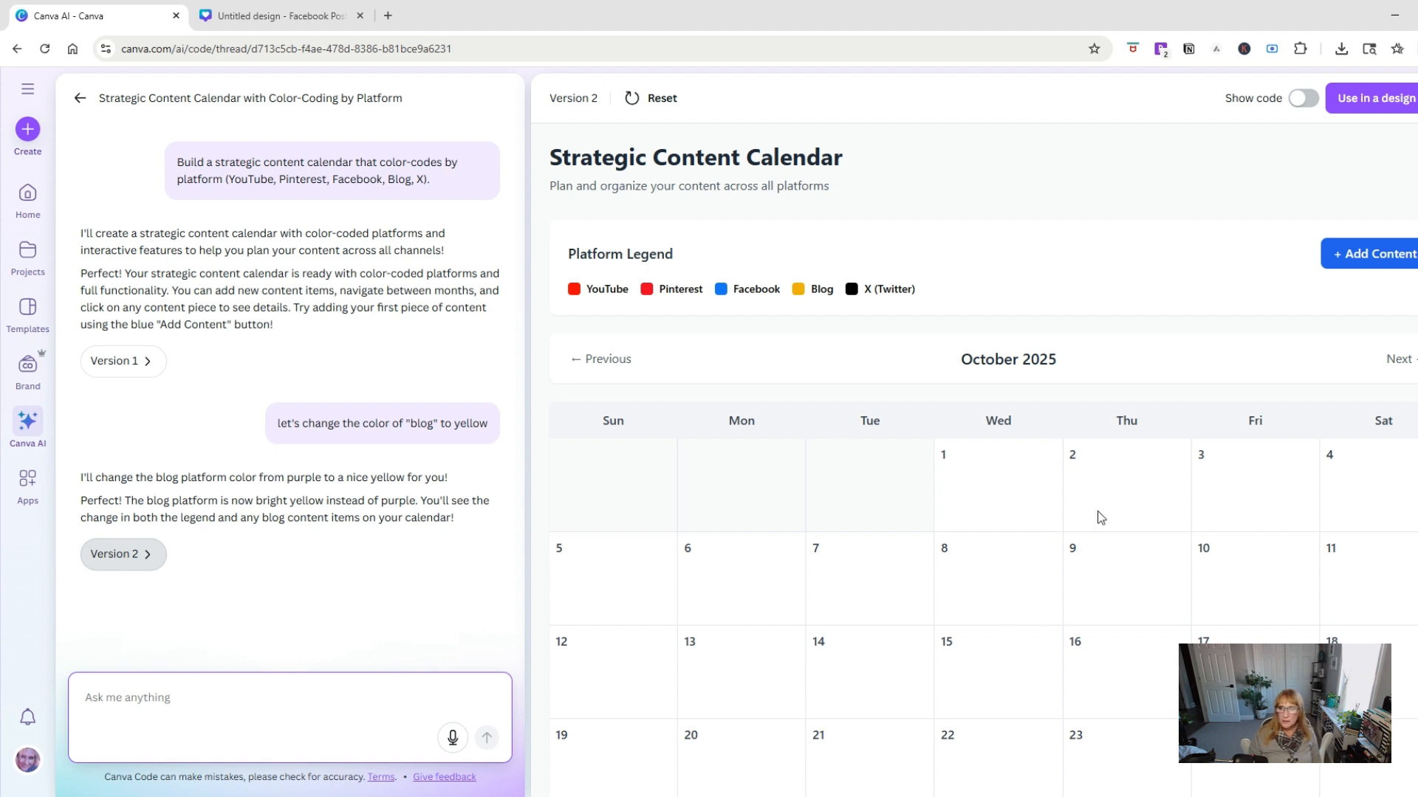
# Add a content item titled "How to Use AI in Canva" for the Blog platform
pyautogui.click(1333, 269)
pyautogui.click(909, 256)
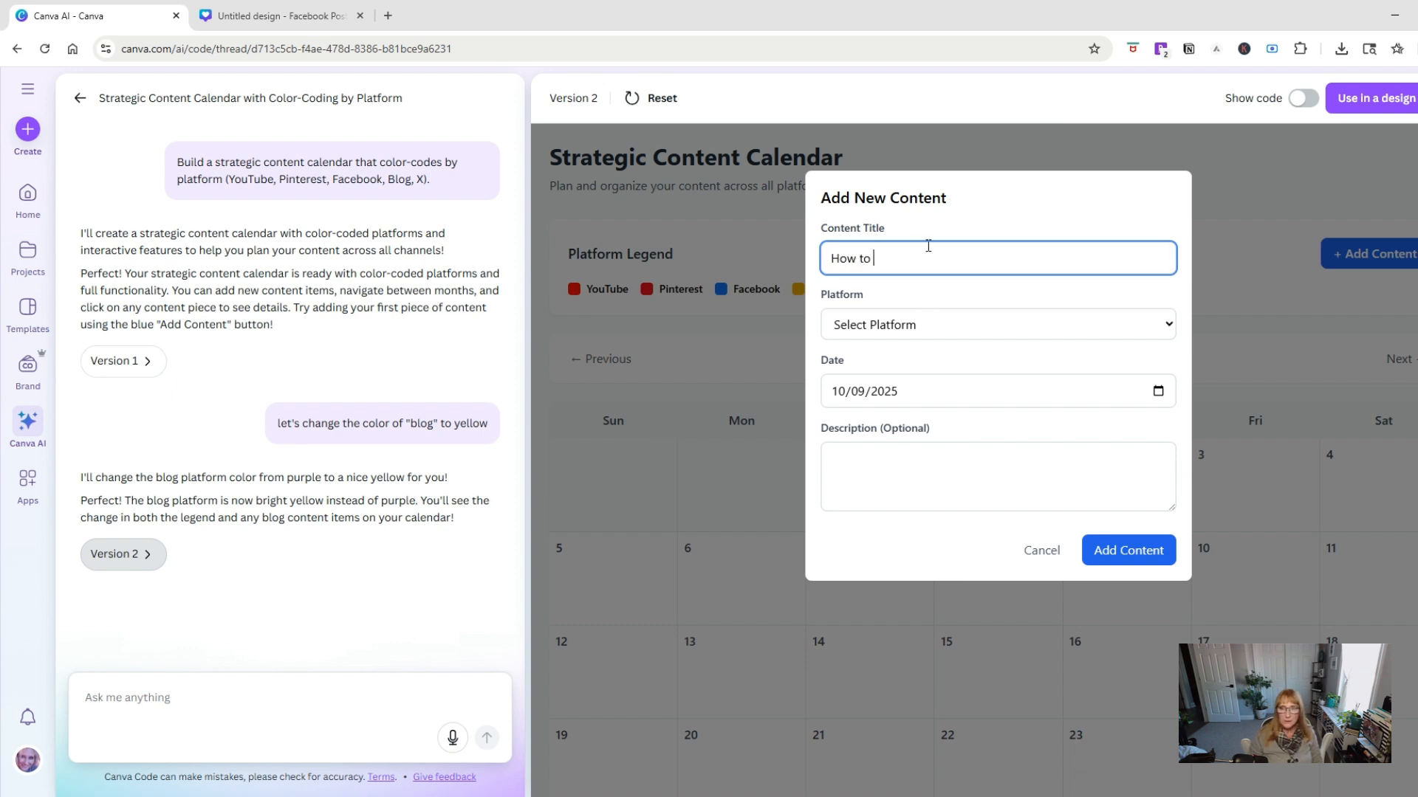
pyautogui.write('How to Use AI in Canva')
pyautogui.click(957, 339)
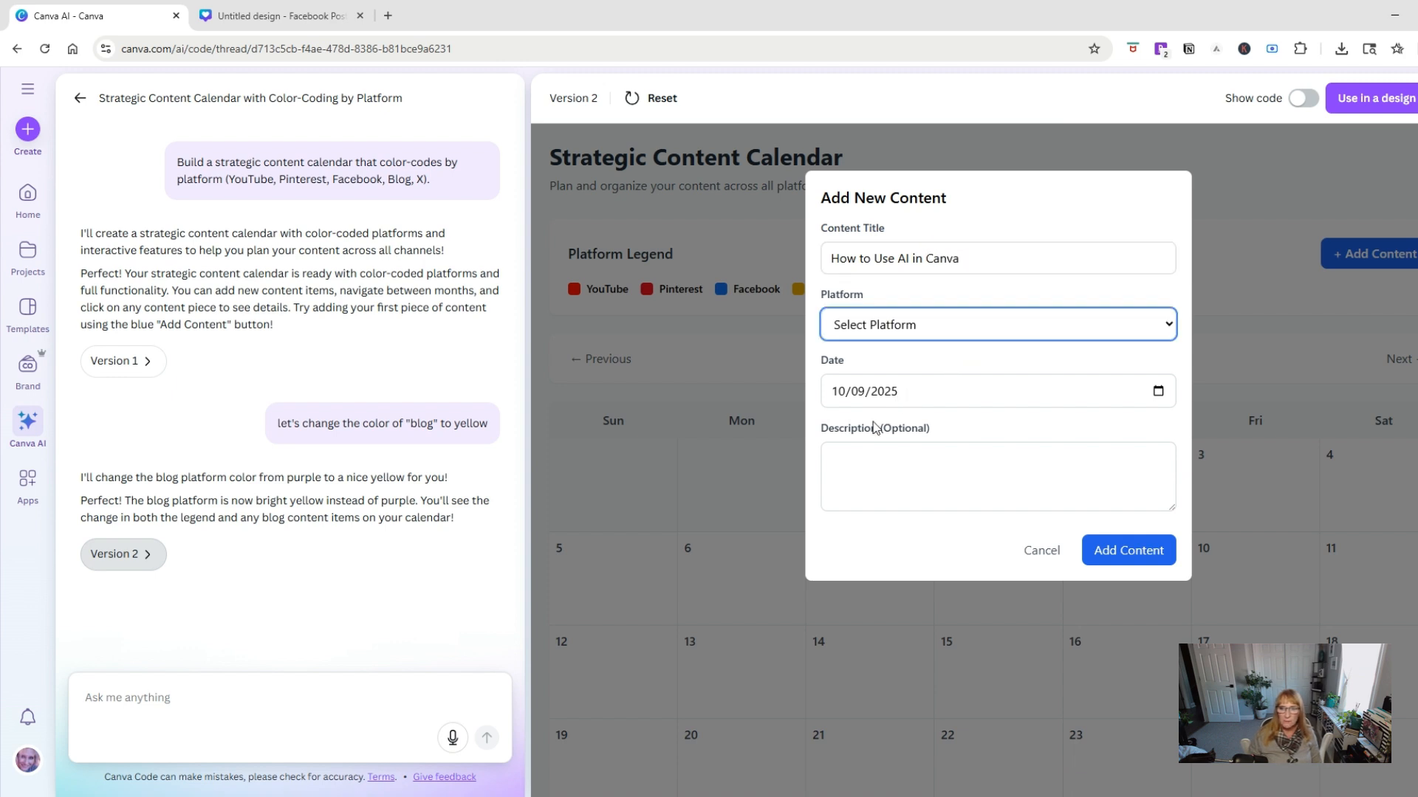
pyautogui.click(869, 446)
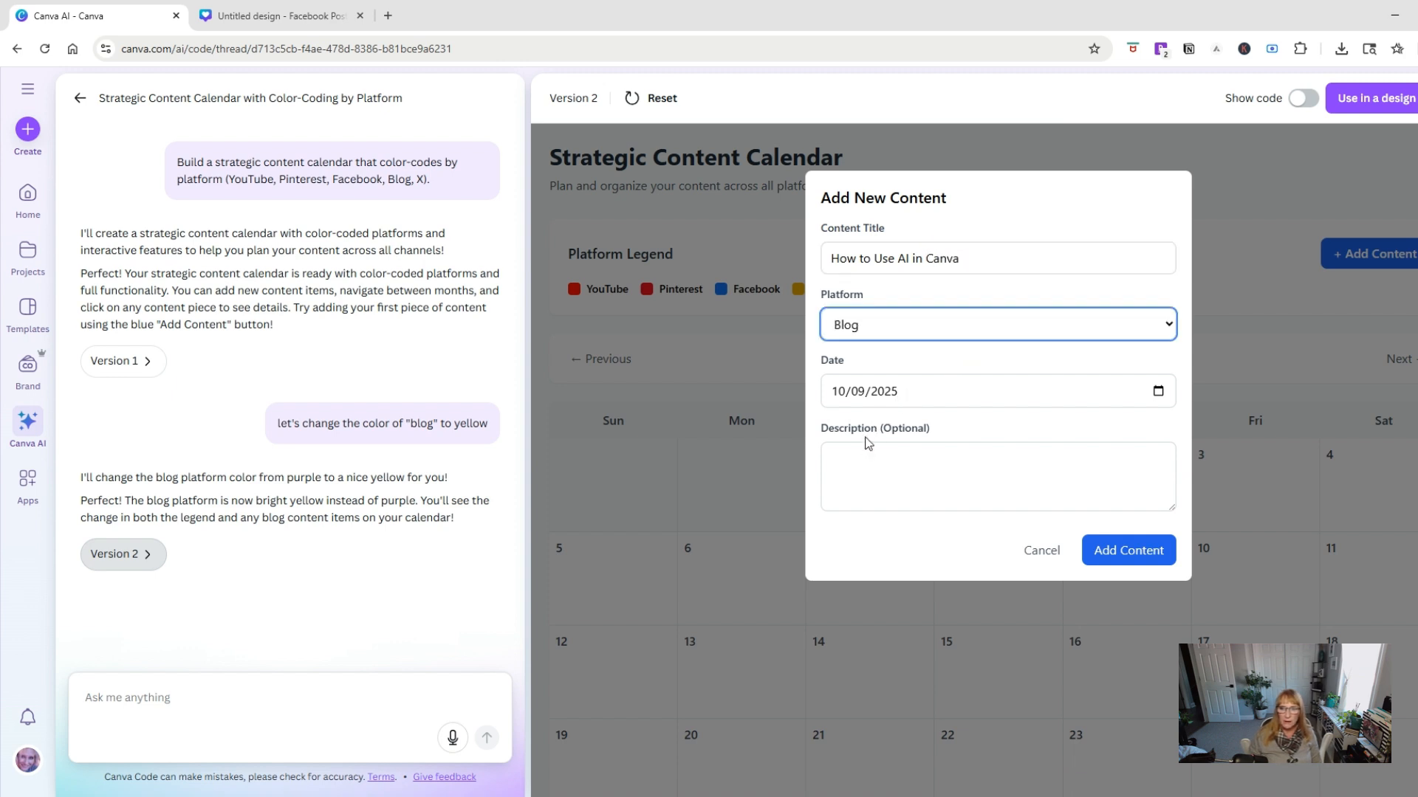
pyautogui.click(1125, 555)
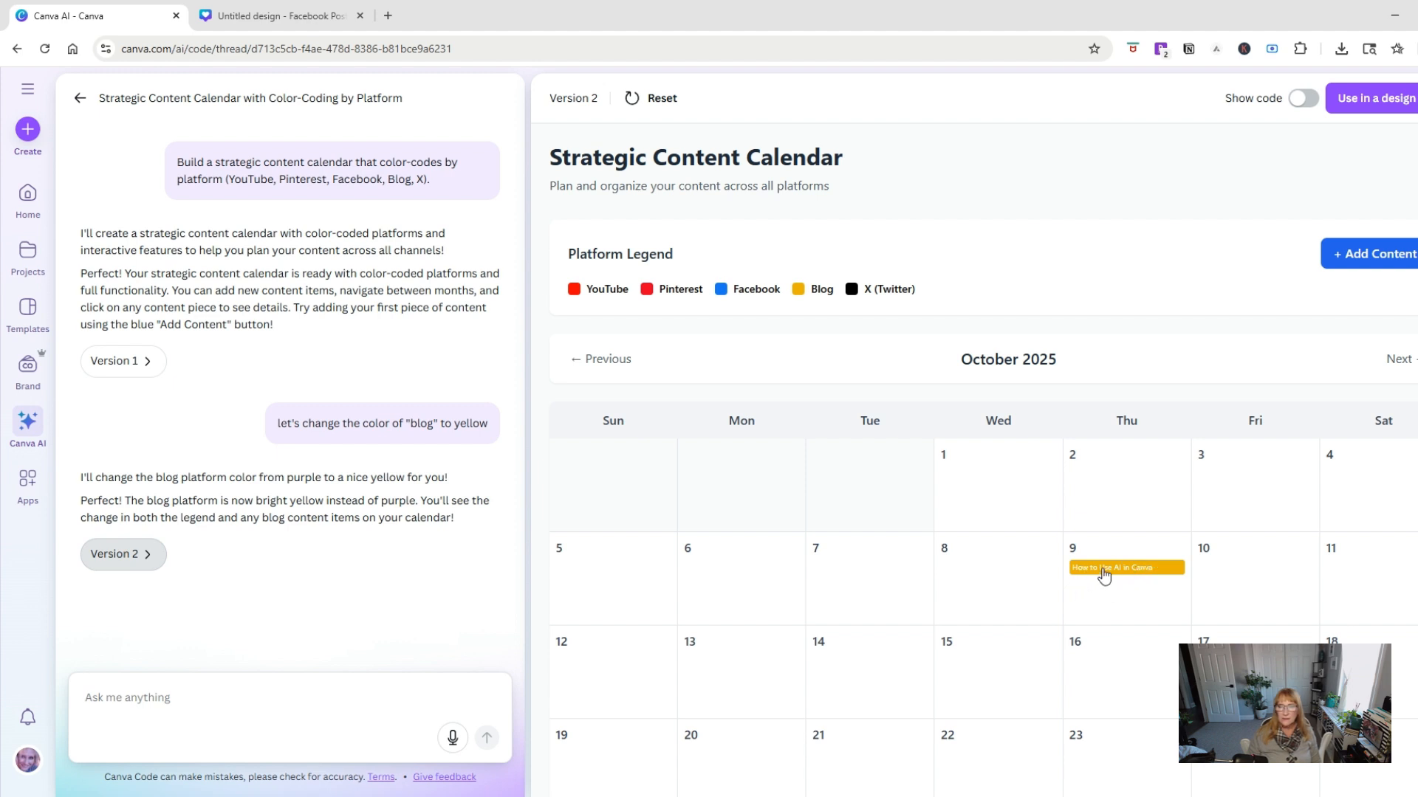
# Try to open the scheduled blog item on October 9 for editing
pyautogui.doubleClick(1116, 570)
pyautogui.click(1100, 574)
pyautogui.doubleClick(1141, 572)
pyautogui.click(1098, 573)
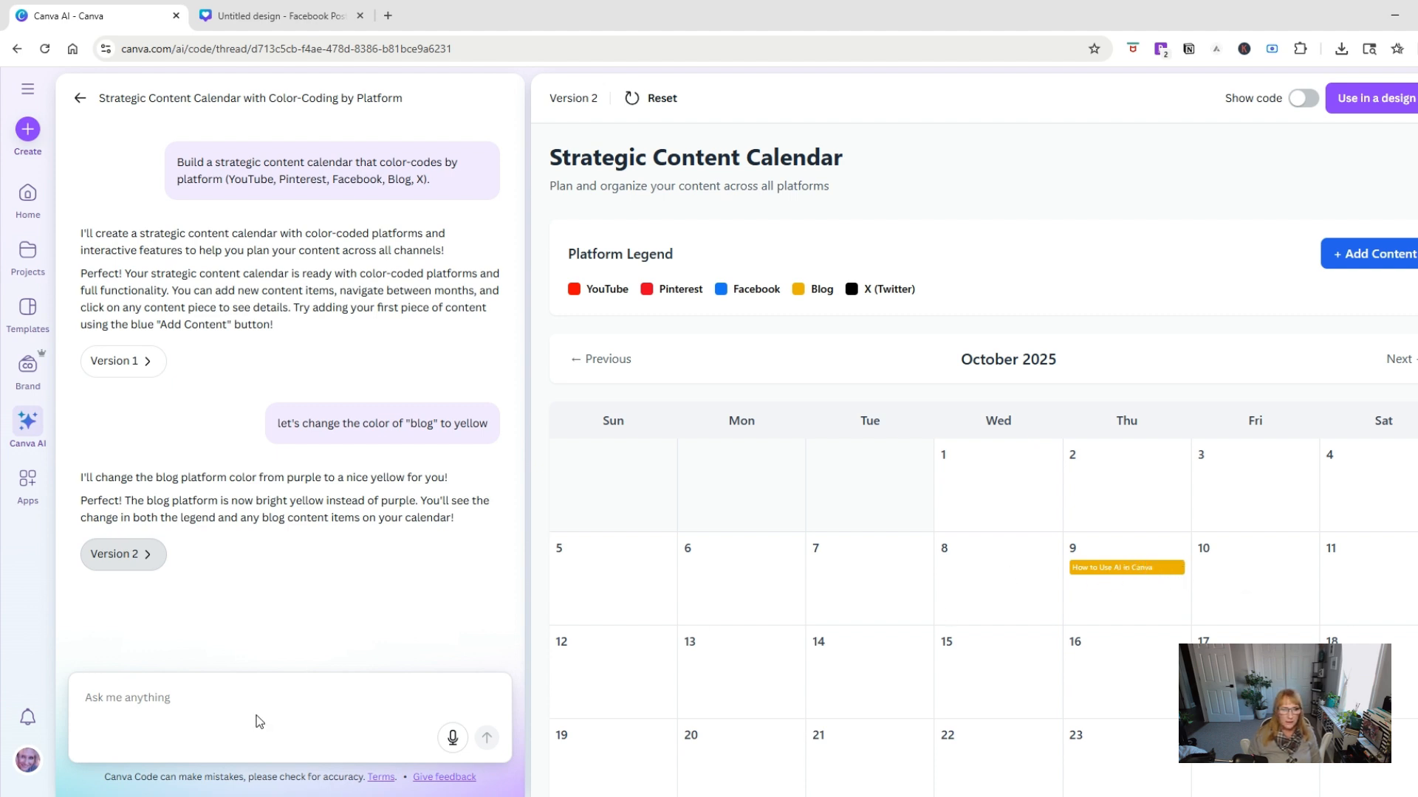
# Send the follow-up request "Please make the content editable once it's scheduled in the calendar"
pyautogui.click(238, 699)
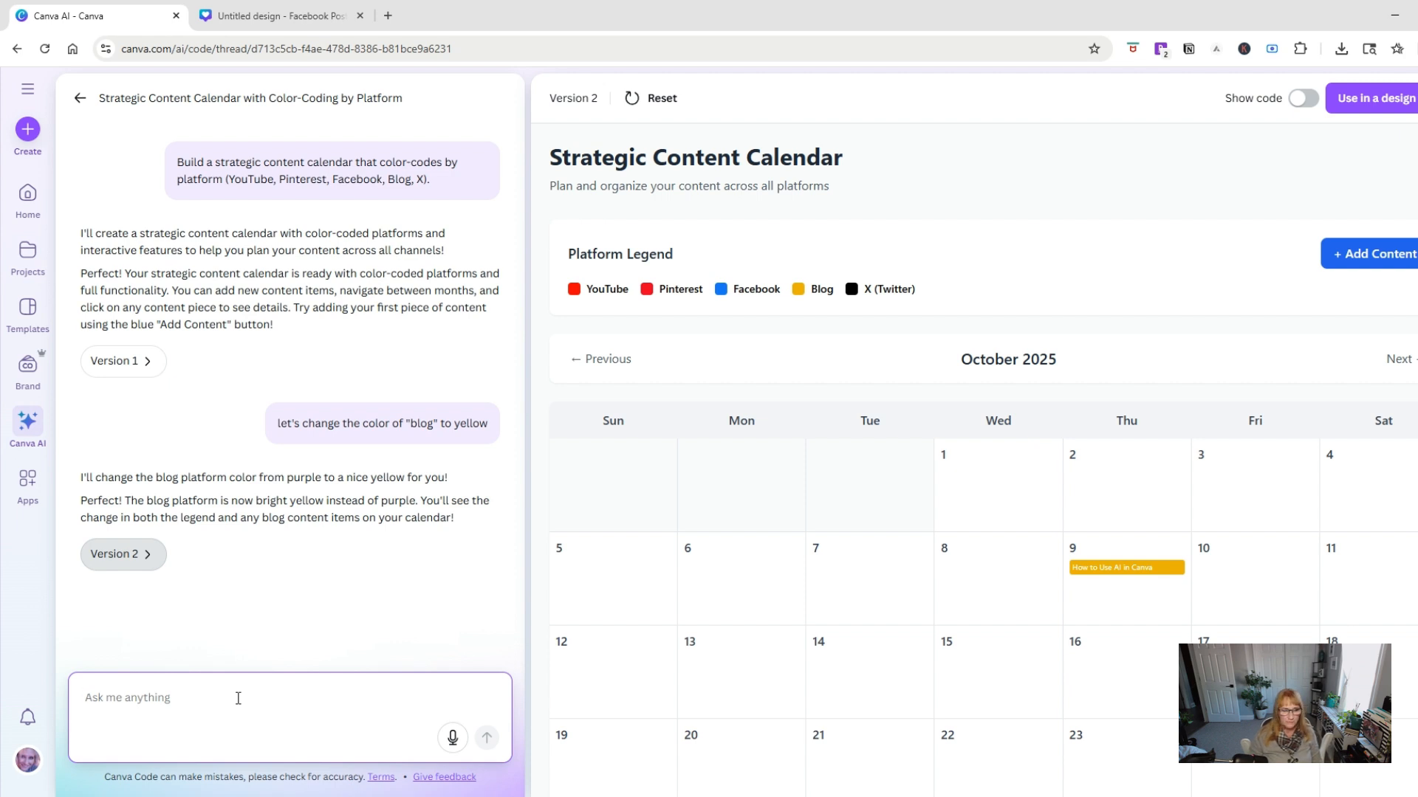
pyautogui.write('Please make')
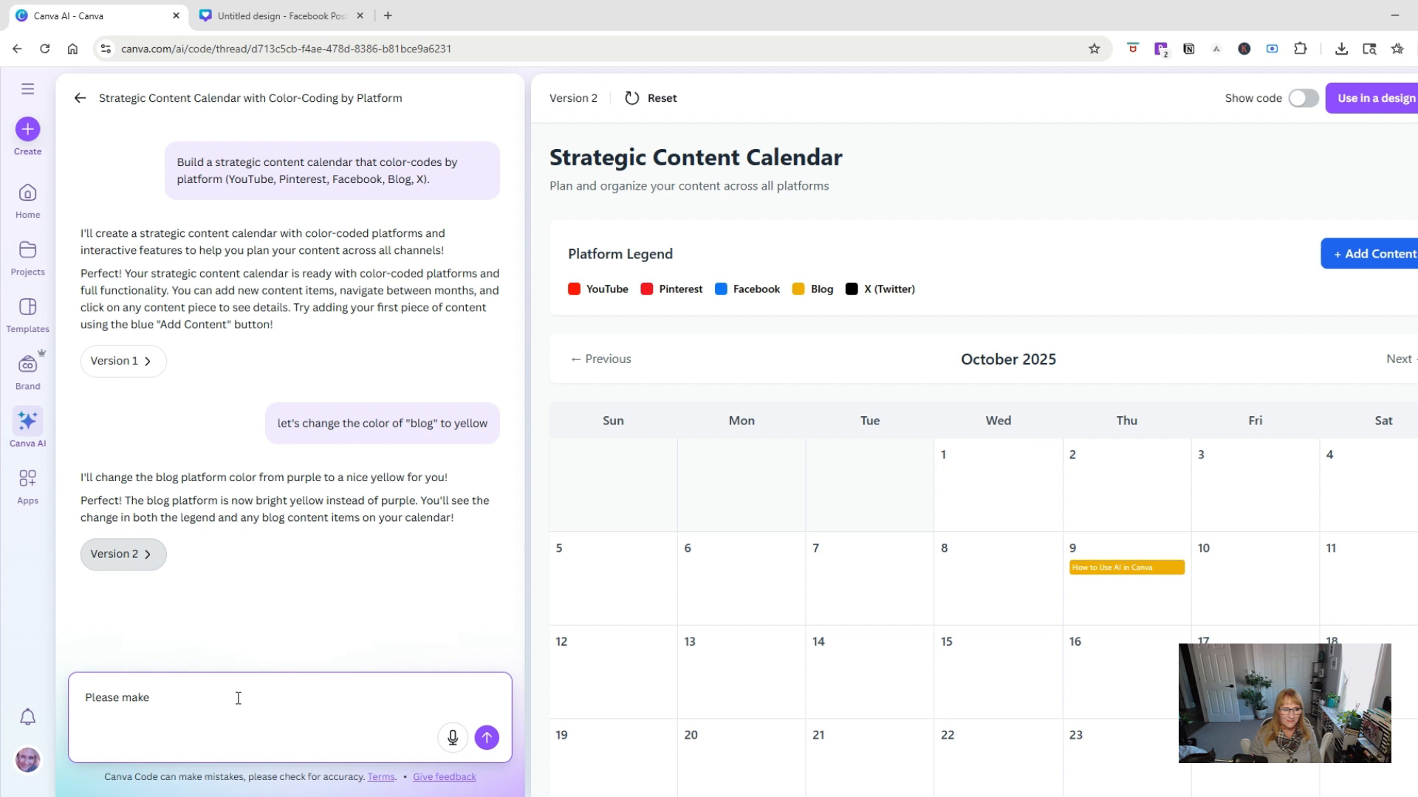
pyautogui.write(" the content editable once it's sc")
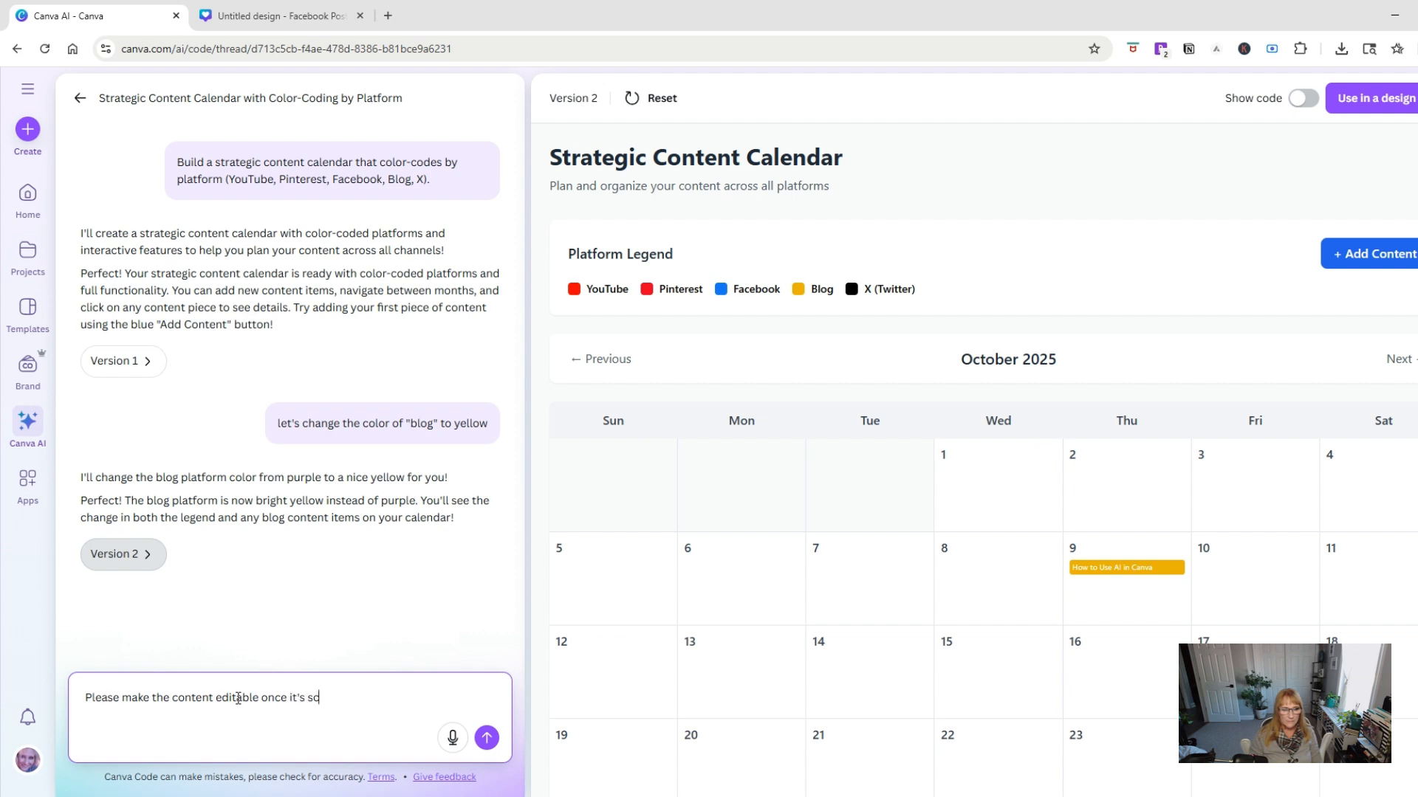
pyautogui.write('heduled in the calendar')
pyautogui.press('Return')
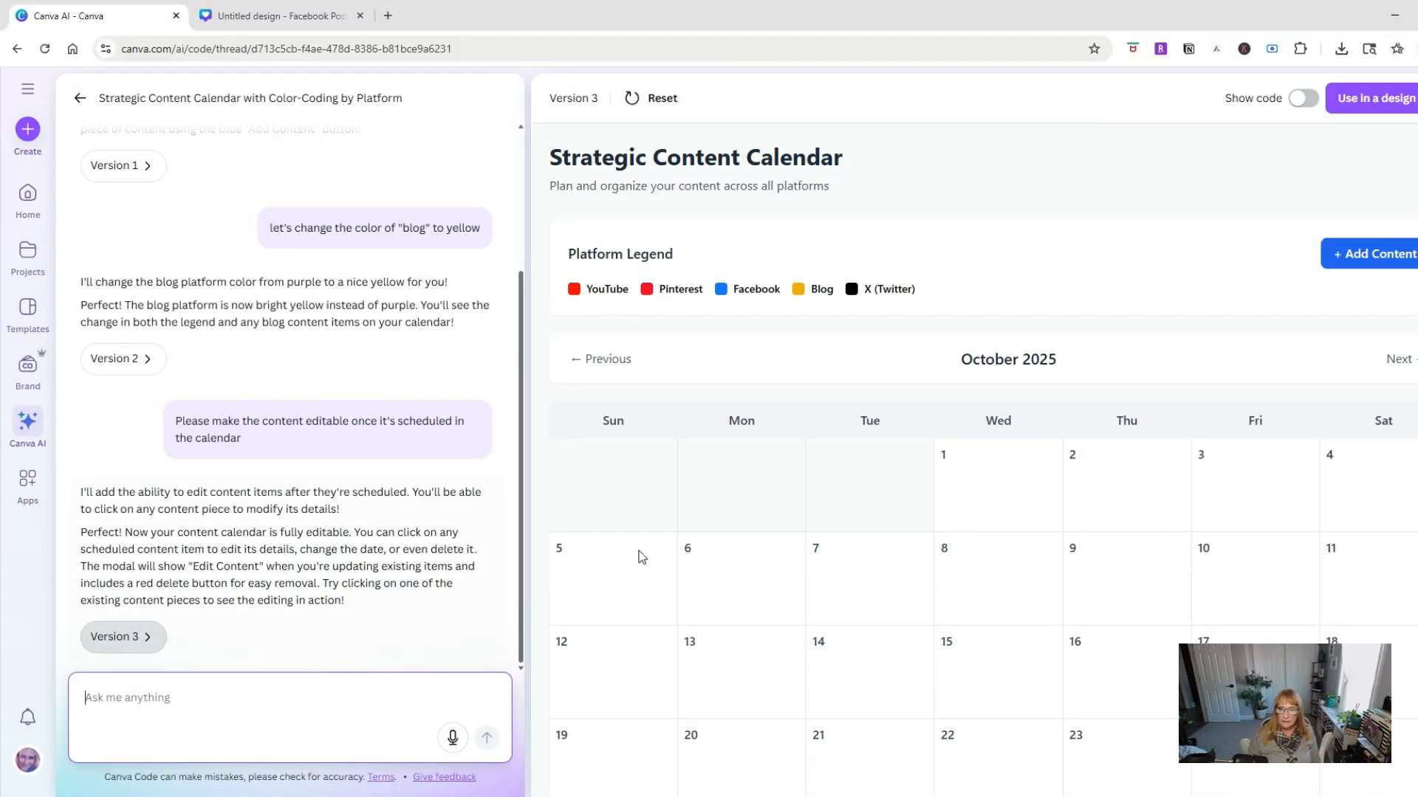
# Add the content item "How to Use AI in Canva" for the Blog platform to the regenerated calendar
pyautogui.click(1374, 257)
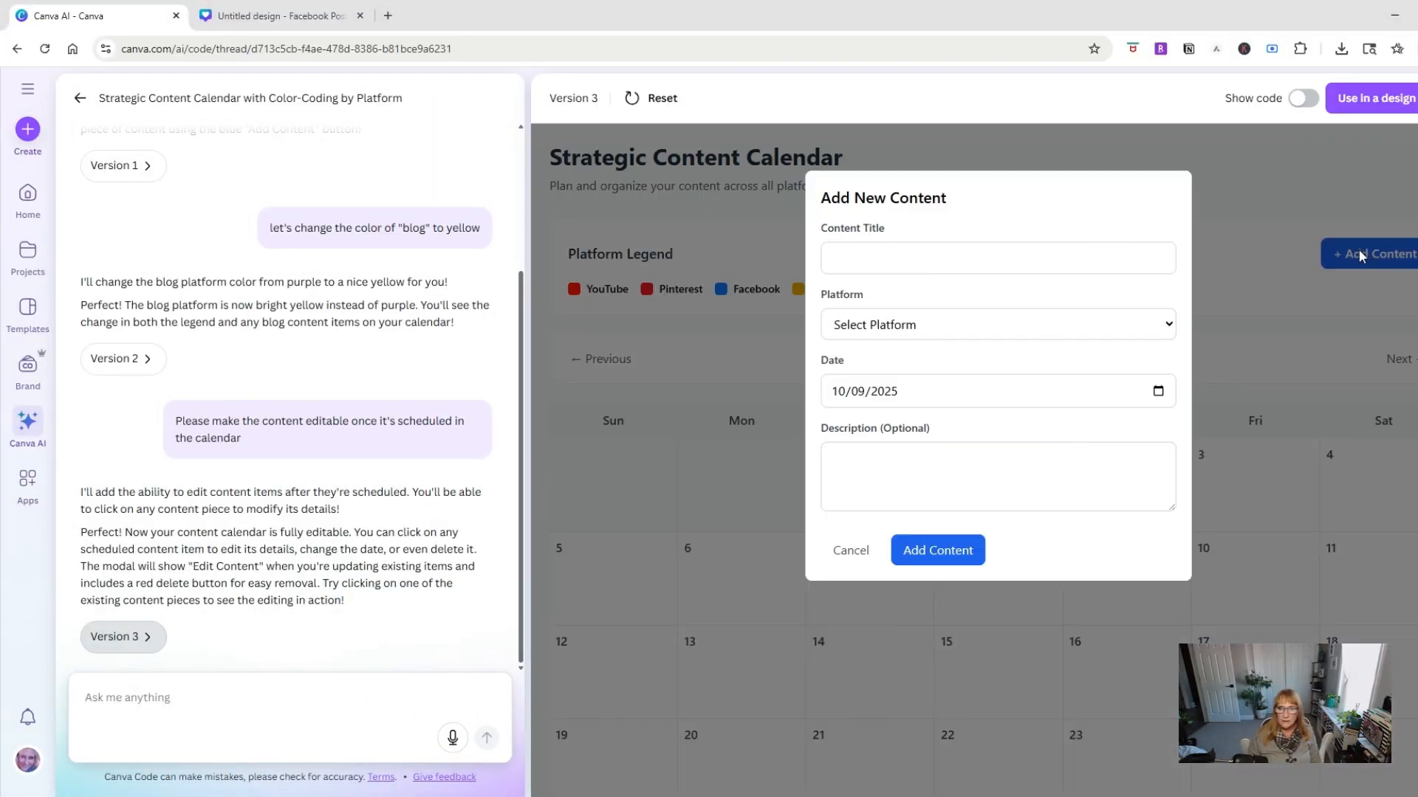
pyautogui.click(967, 254)
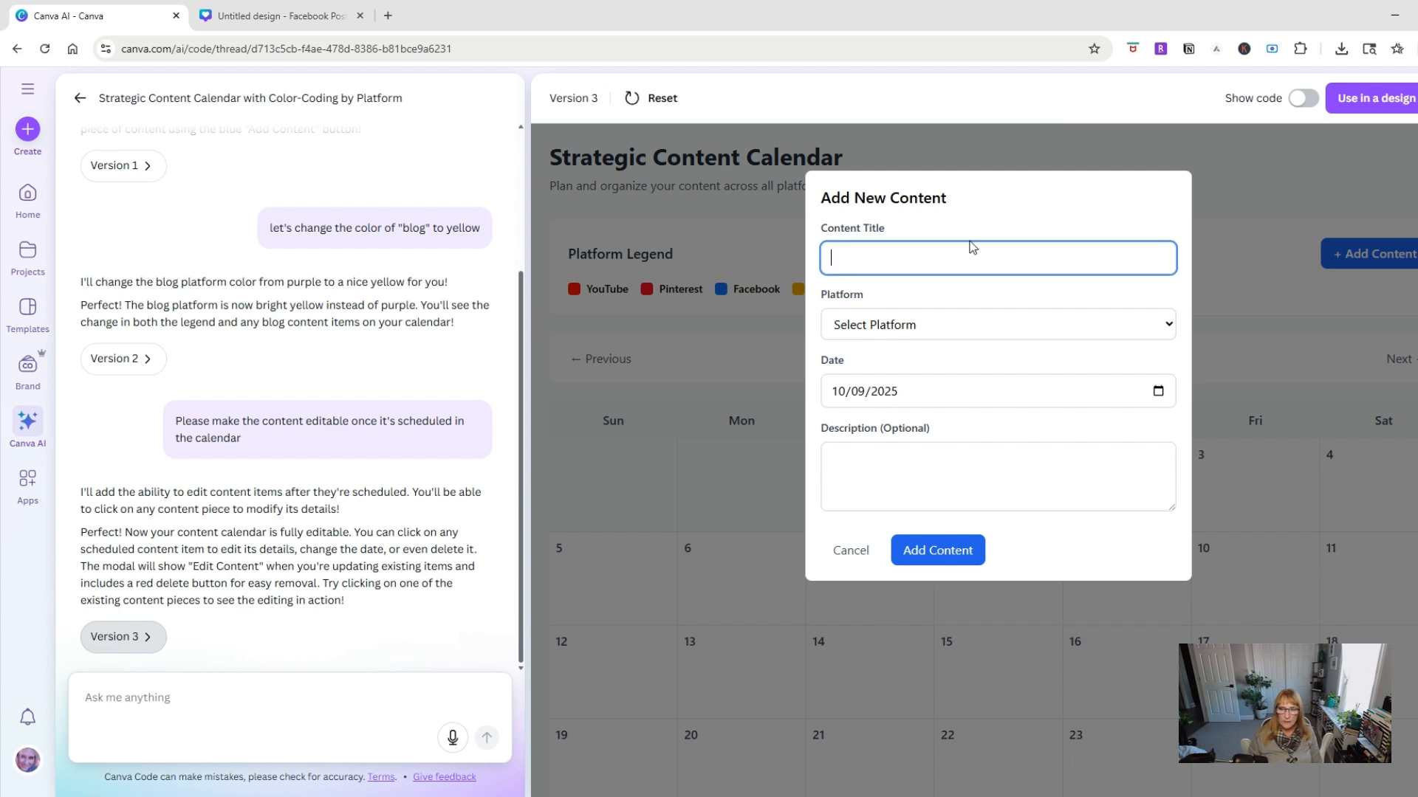
pyautogui.click(934, 322)
pyautogui.click(902, 326)
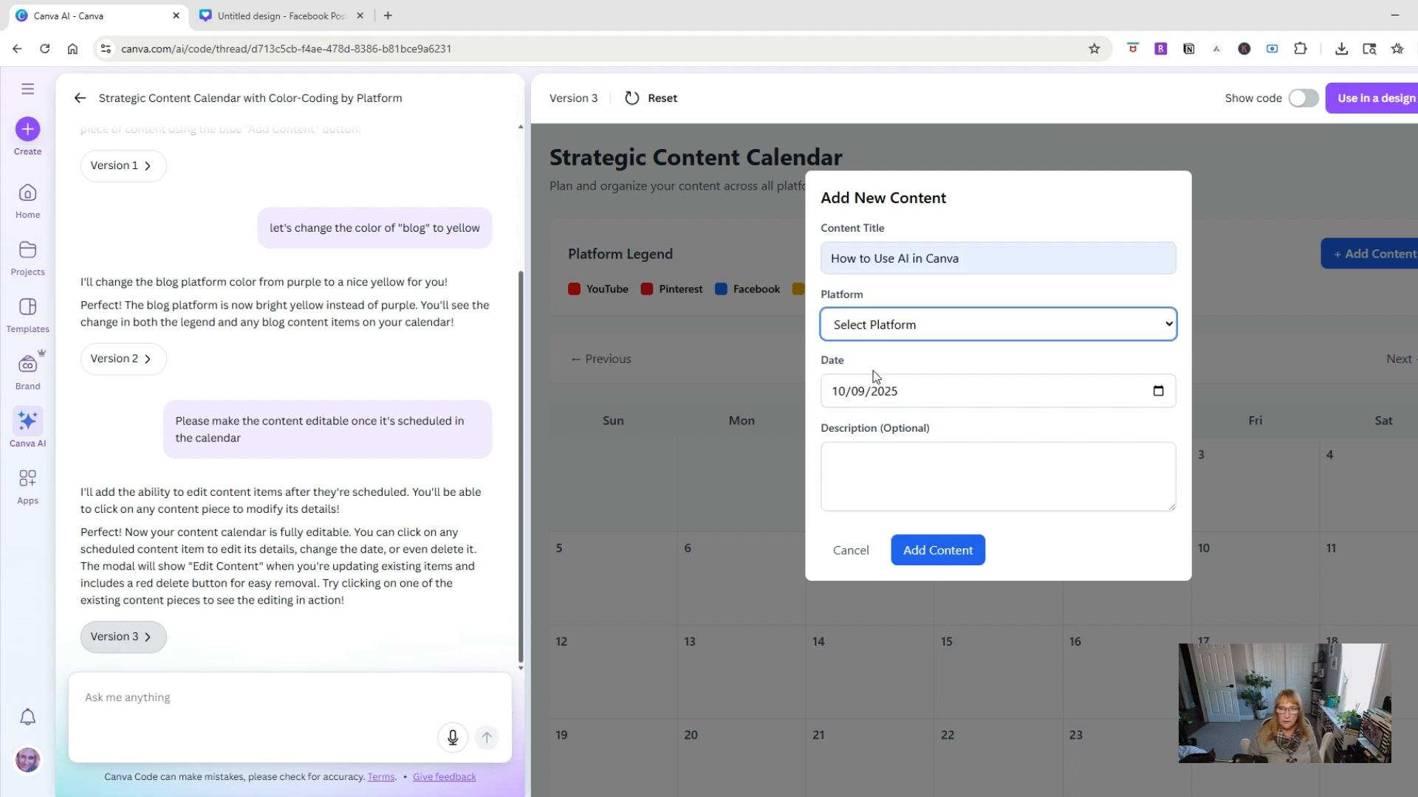
pyautogui.click(857, 449)
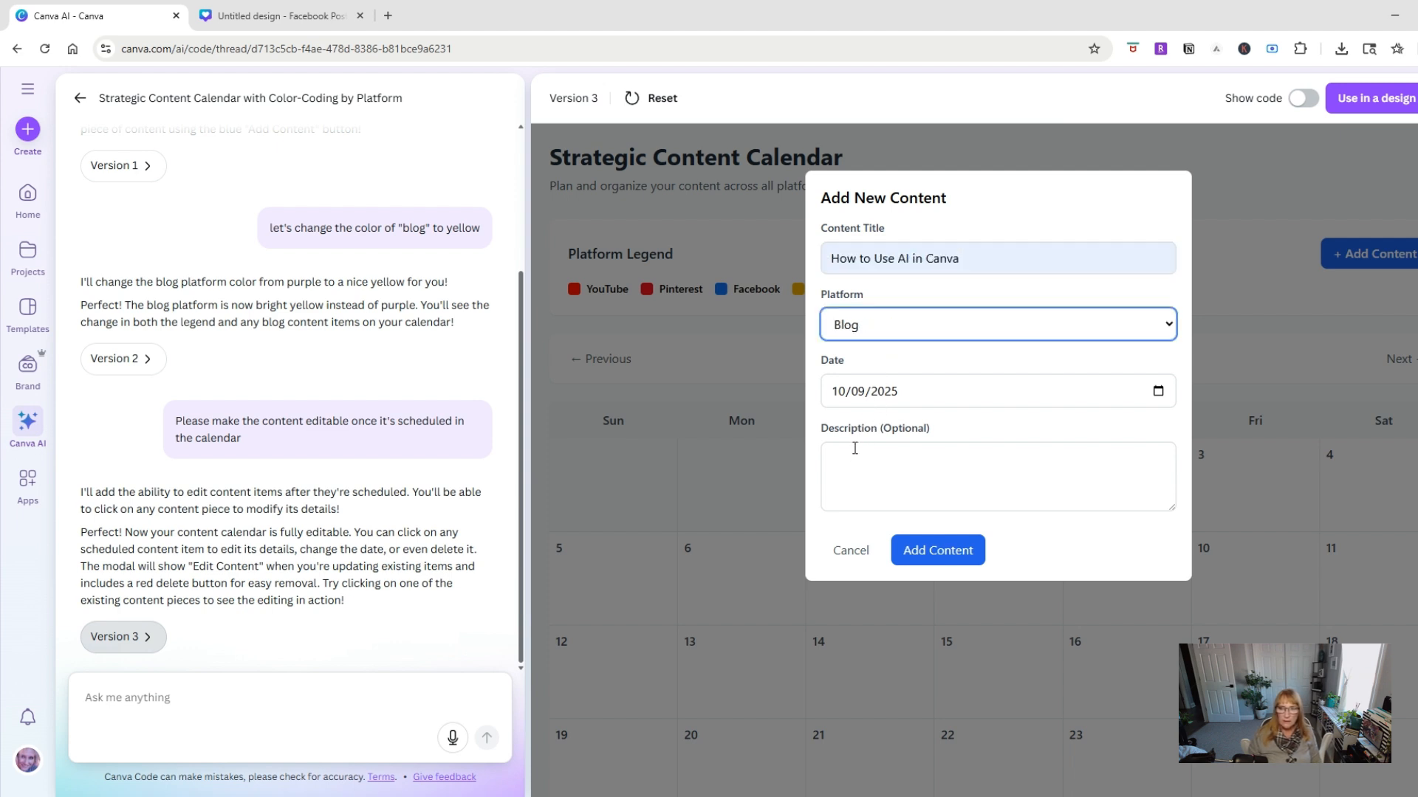
pyautogui.click(943, 550)
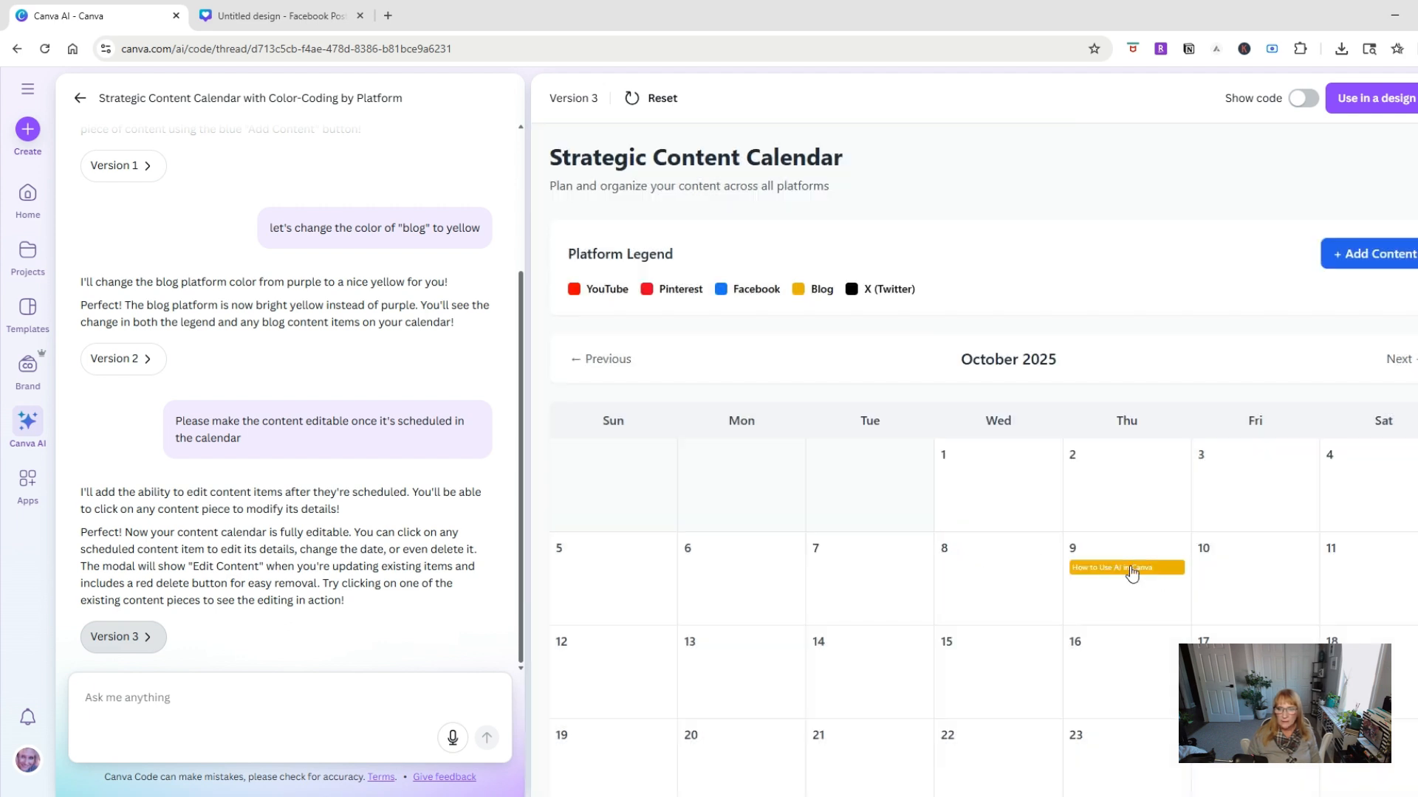
# Test editing the scheduled October 9 item by opening it, cancelling, reopening it and saving it without changes
pyautogui.click(1131, 573)
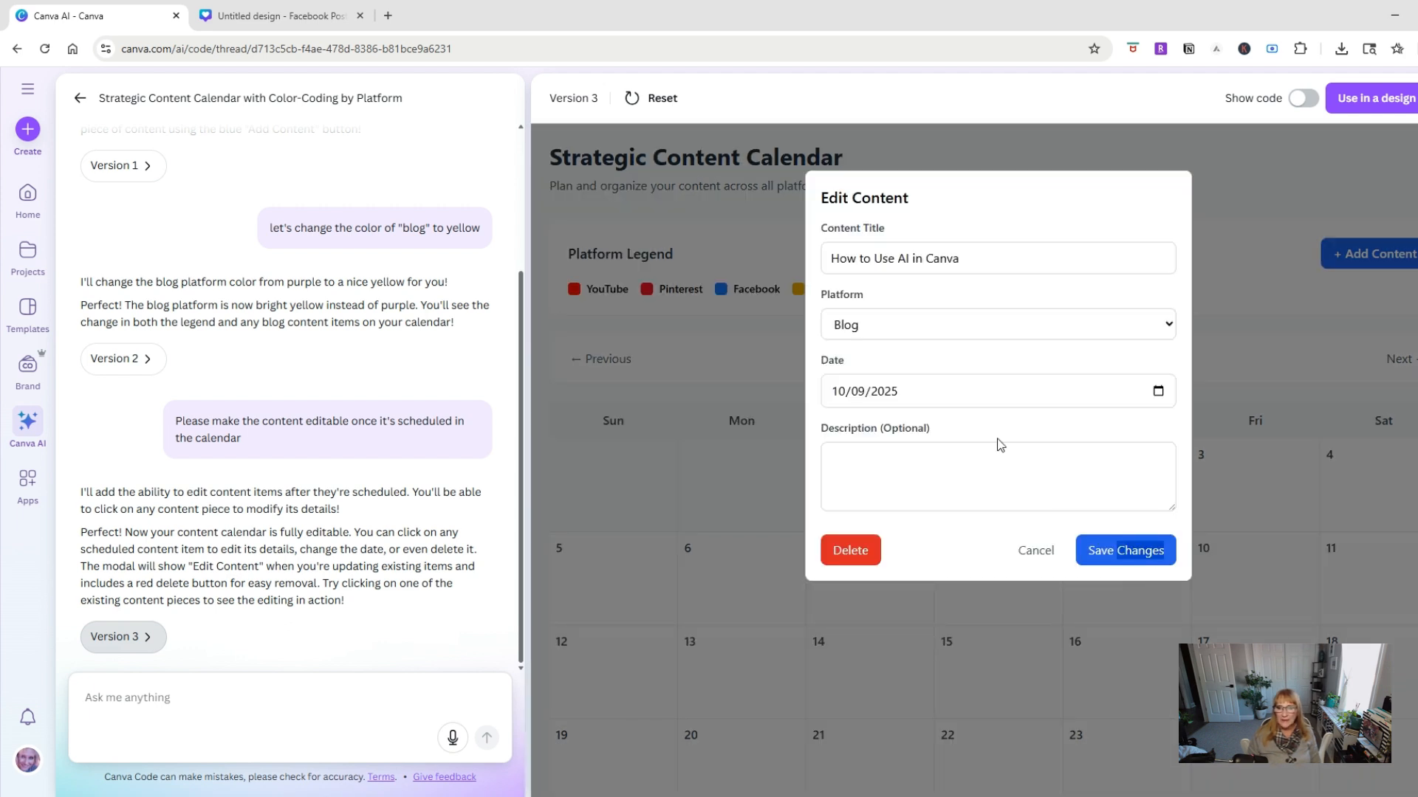
pyautogui.click(1034, 552)
pyautogui.click(1126, 574)
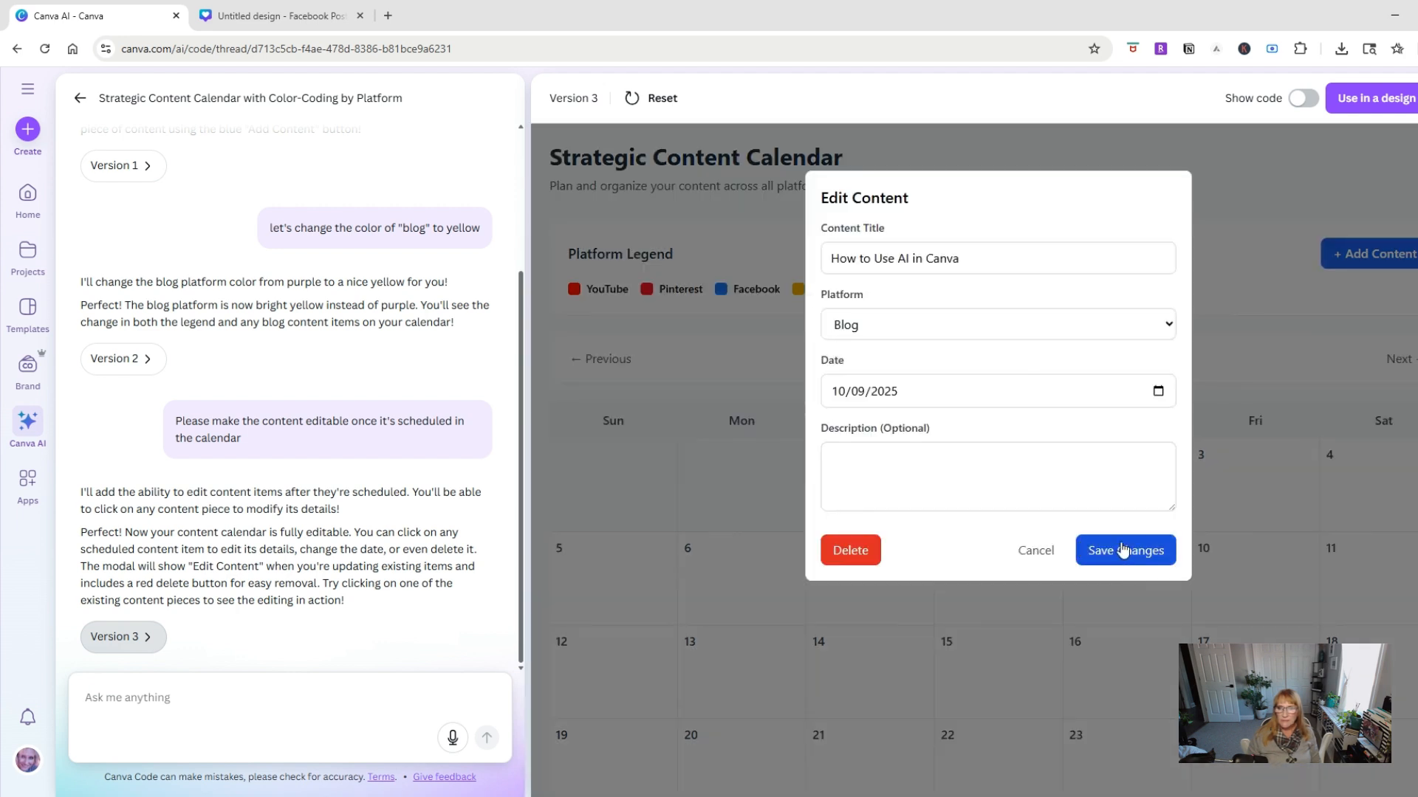
pyautogui.click(1119, 550)
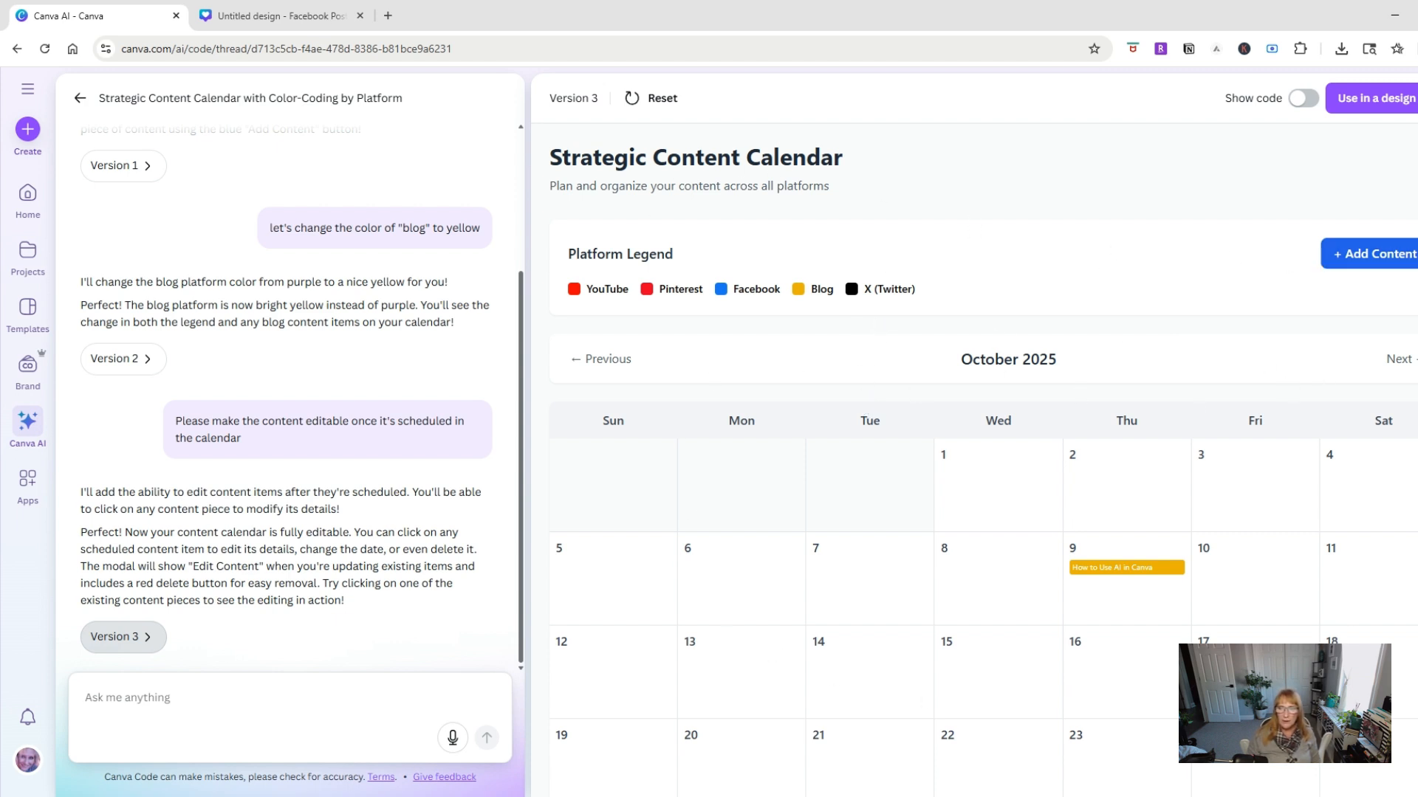
# Send the follow-up request "change the background color to light gray" and review the regenerated calendar
pyautogui.click(158, 701)
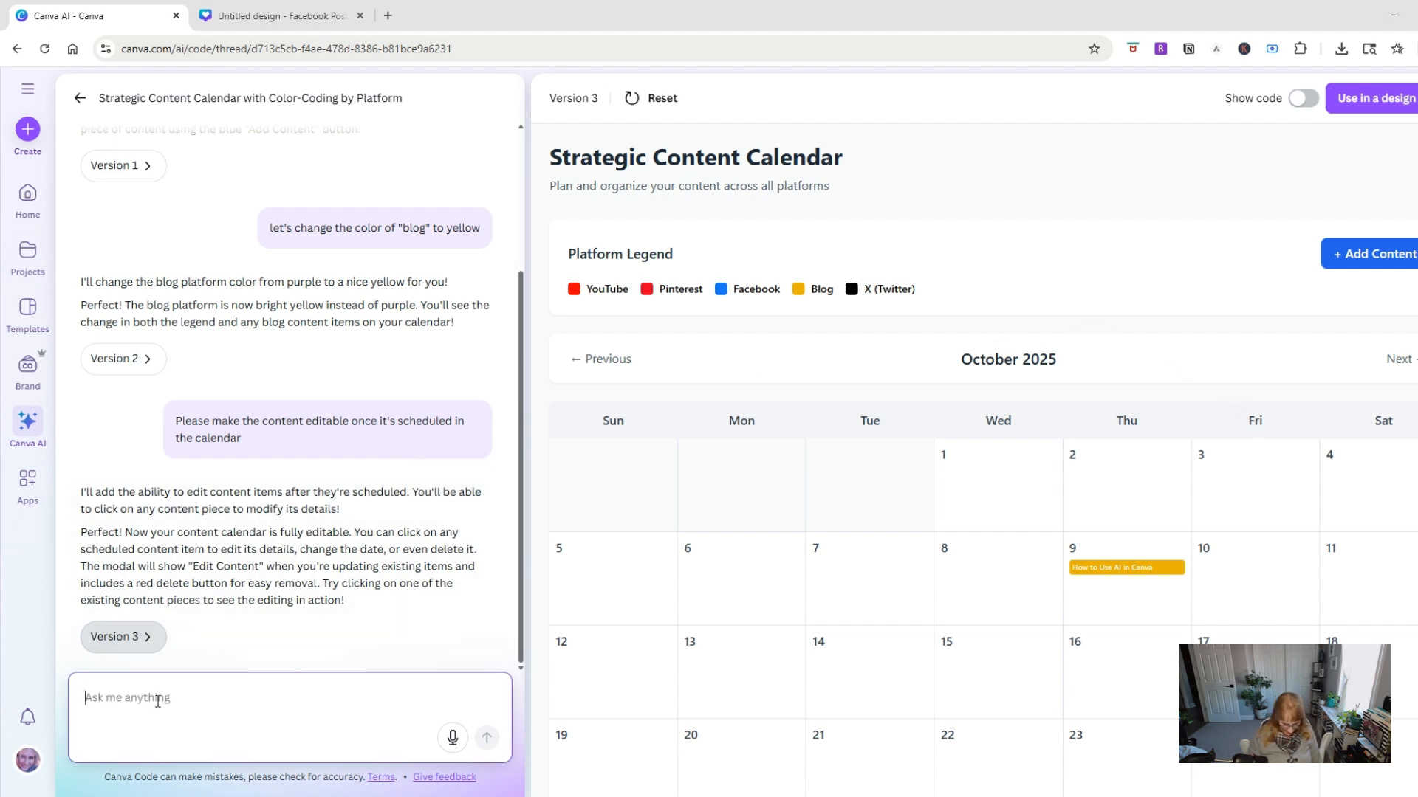
pyautogui.write('change the background colo')
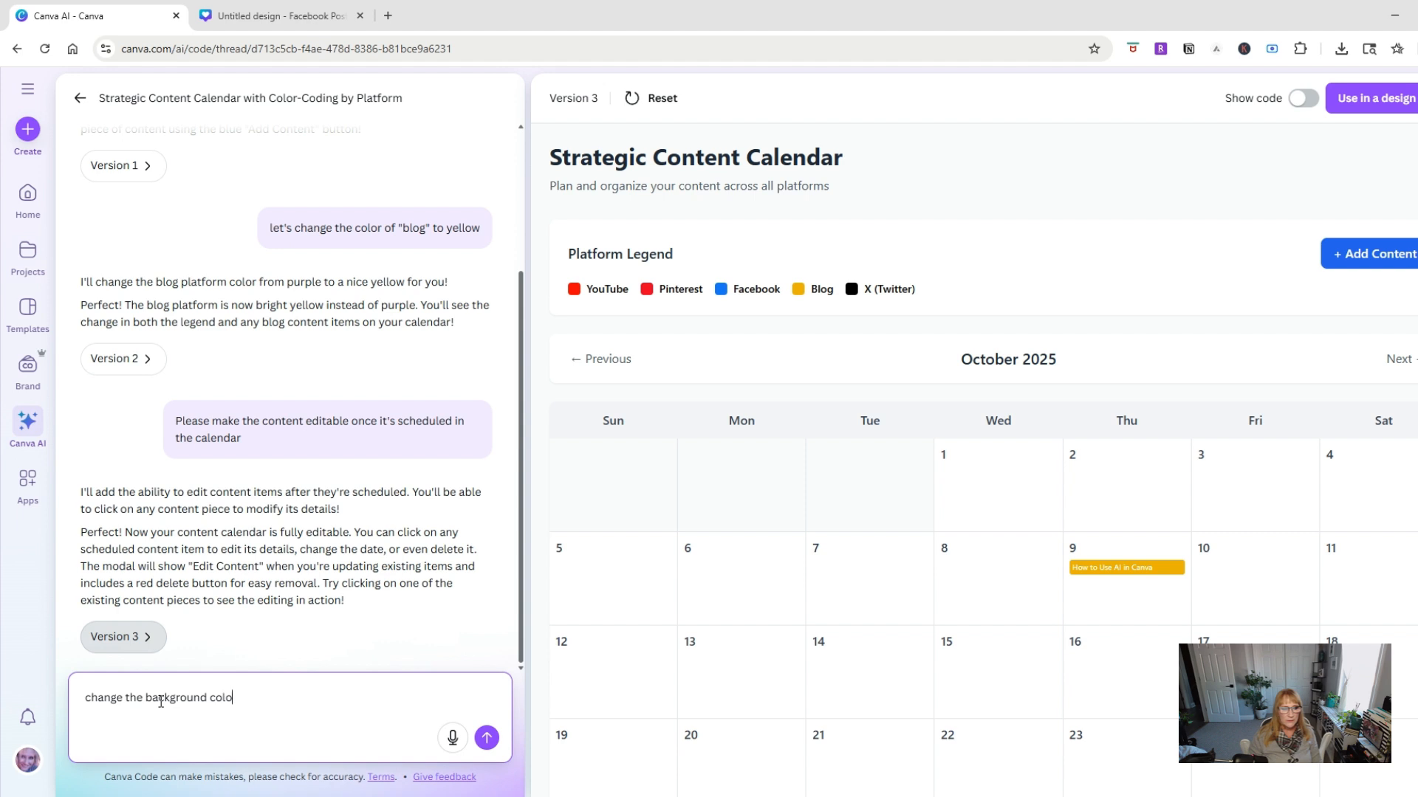
pyautogui.write('r to light gray')
pyautogui.press('Return')
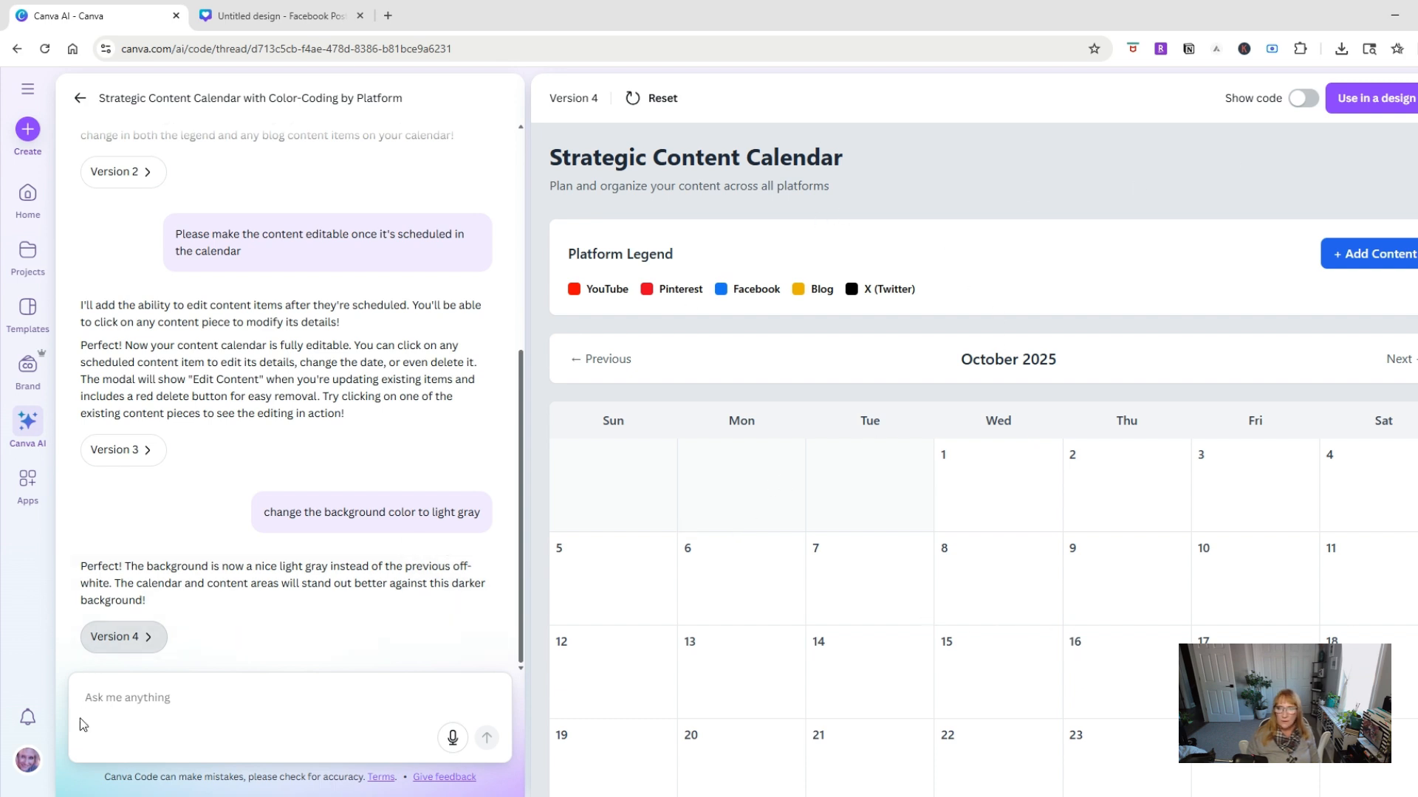
pyautogui.scroll(-2, 607, 658)
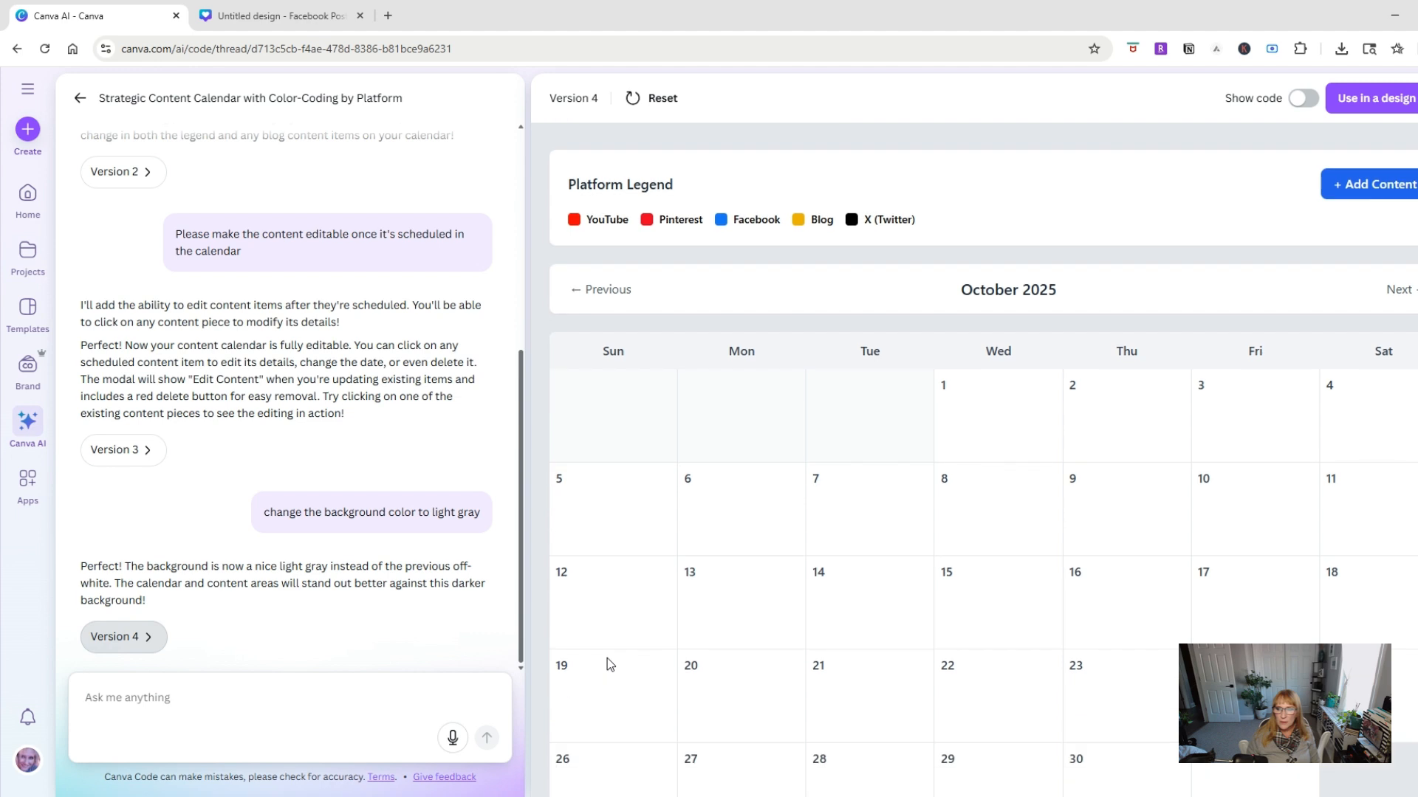
# Request "make the weekend days dark gray", follow up with "the weekend days are still white. make sat and sun dark gray", and review the calendar
pyautogui.click(116, 675)
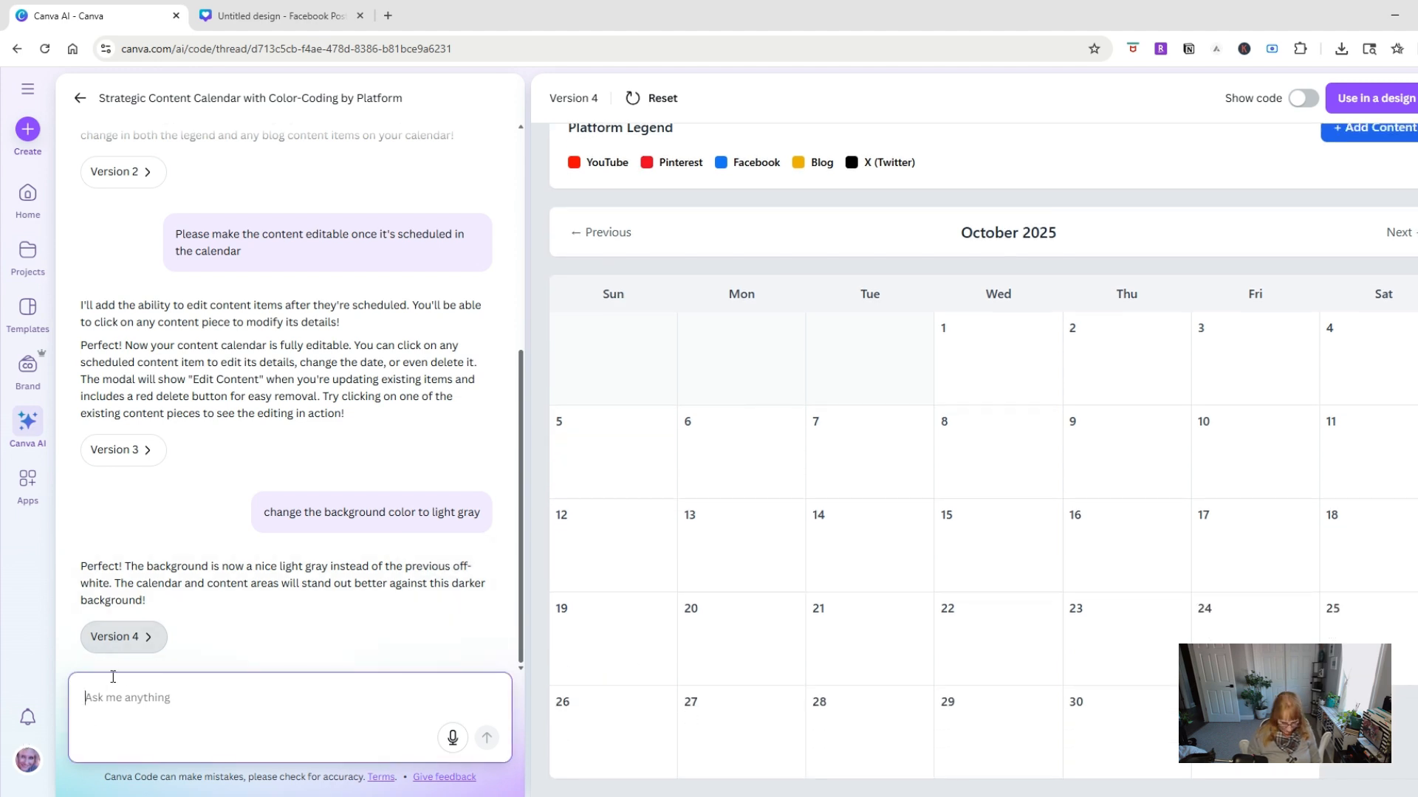
pyautogui.write('make the we')
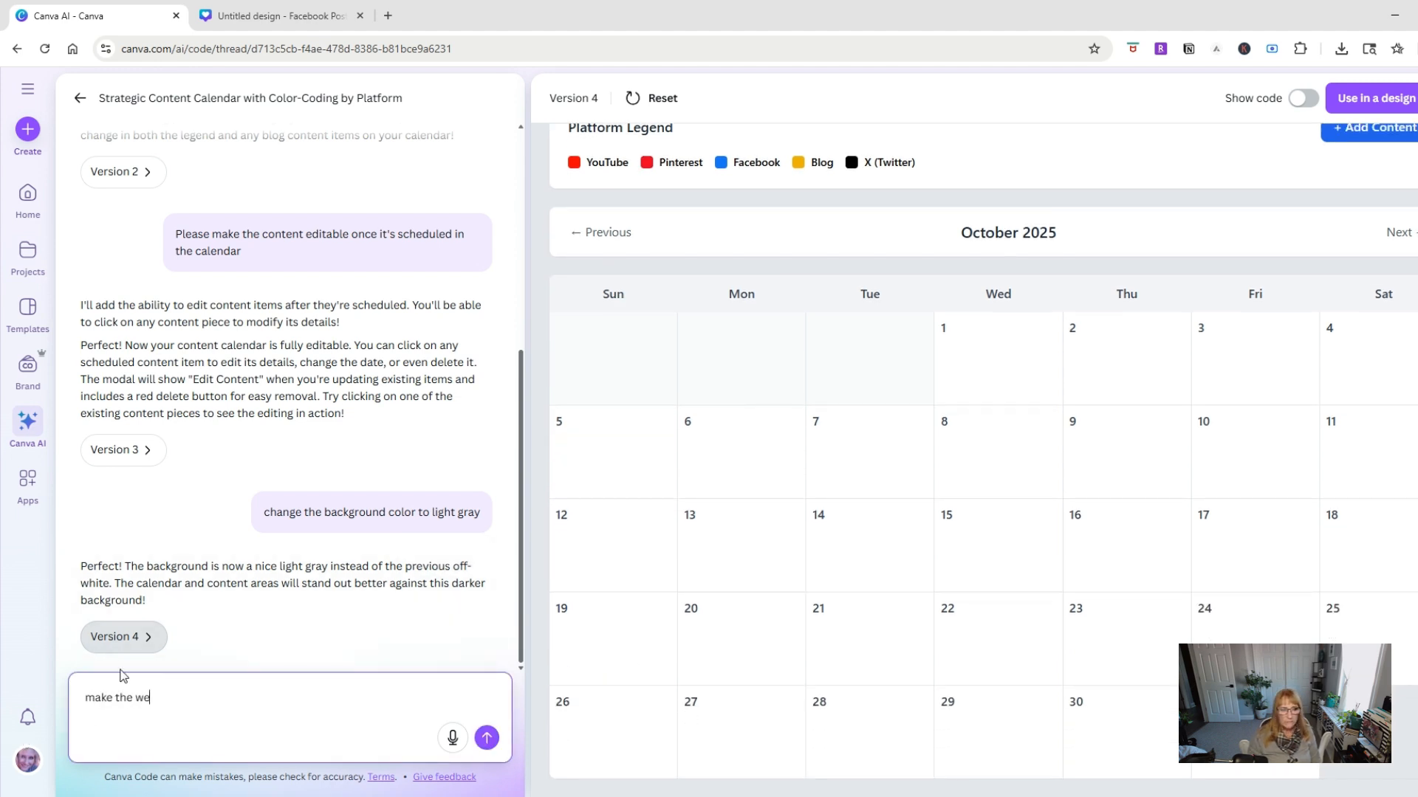
pyautogui.write('ekend days d')
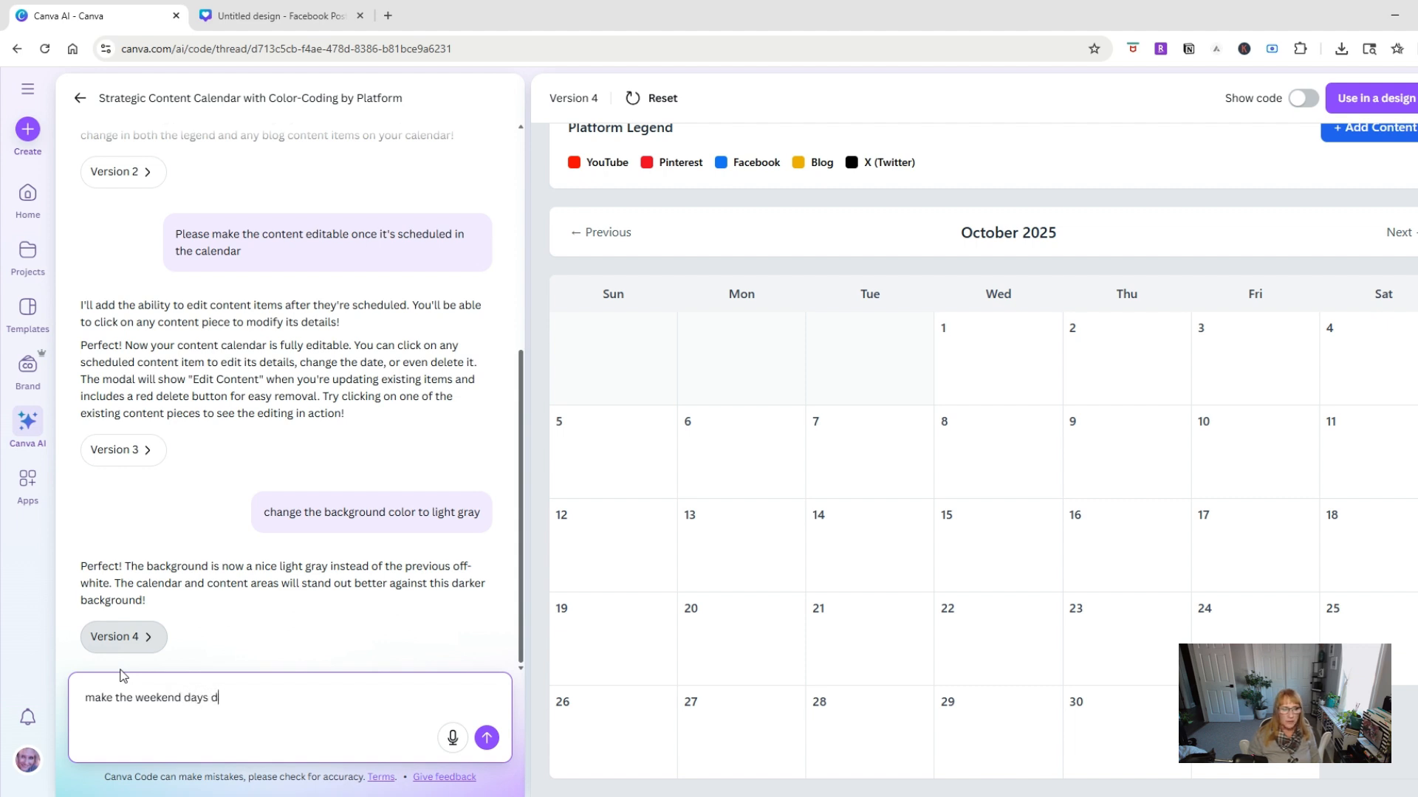
pyautogui.write('ark gray')
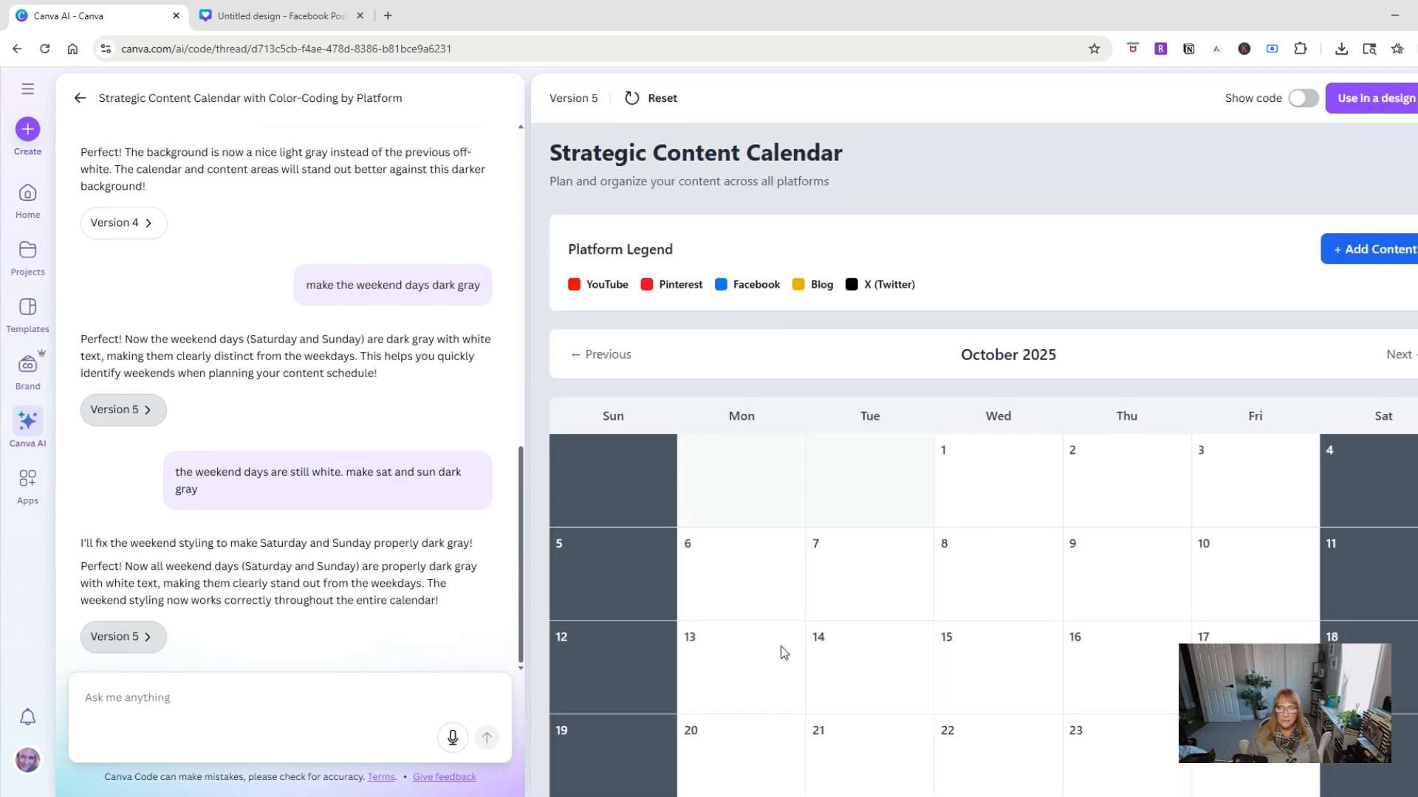
pyautogui.scroll(-2, 782, 645)
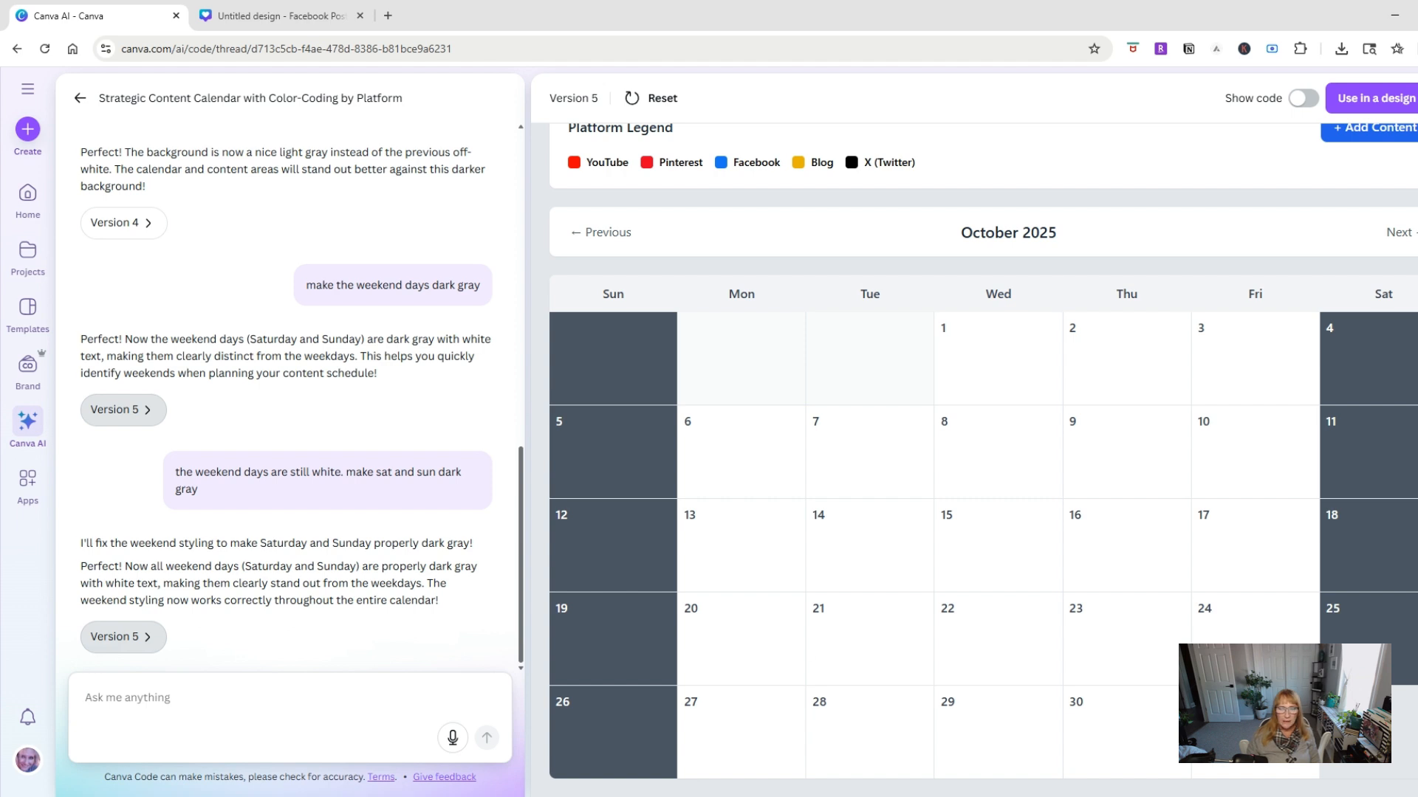
pyautogui.scroll(2, 883, 632)
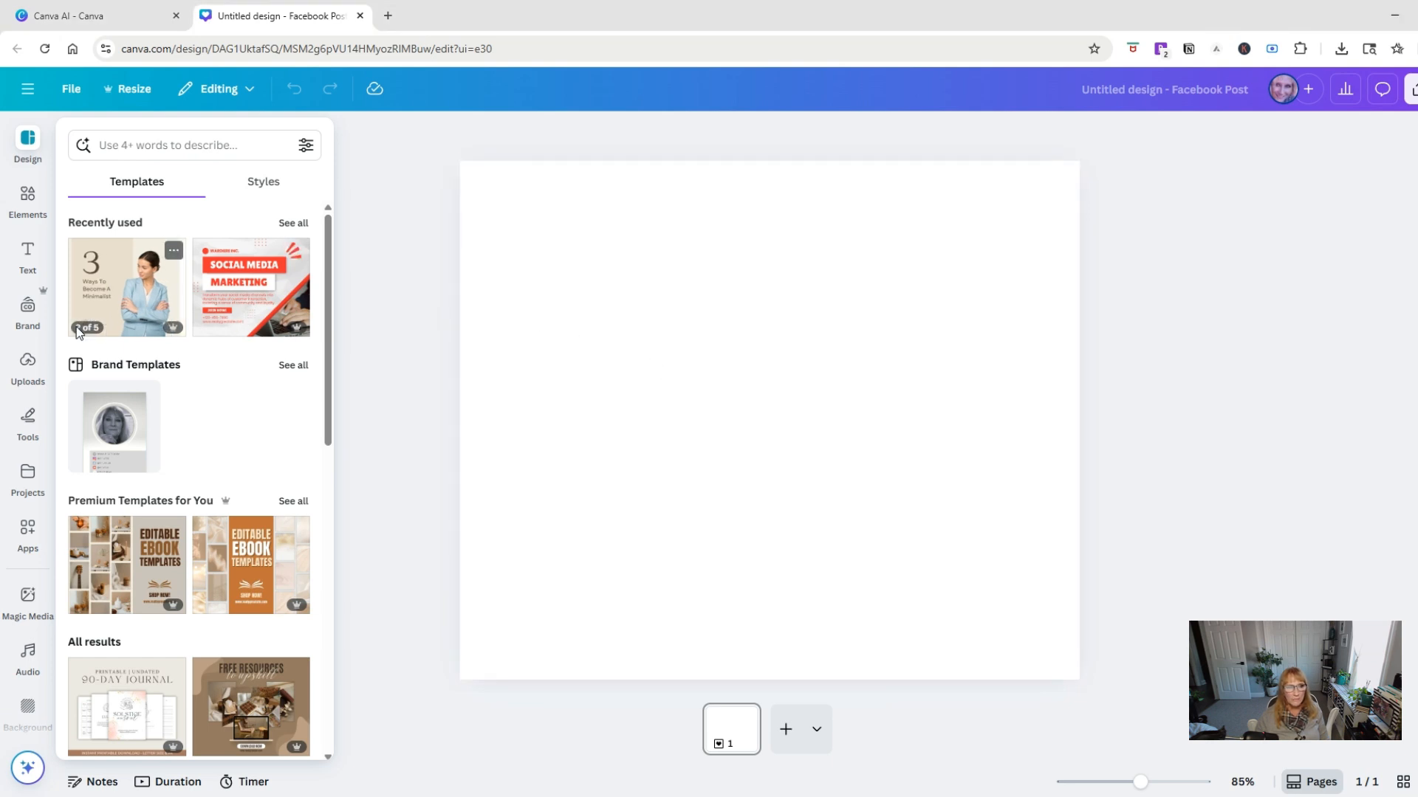
# In the blank Facebook Post design, place the uploaded 5.4-second standing video at the page's bottom edge and remove its background
pyautogui.click(25, 367)
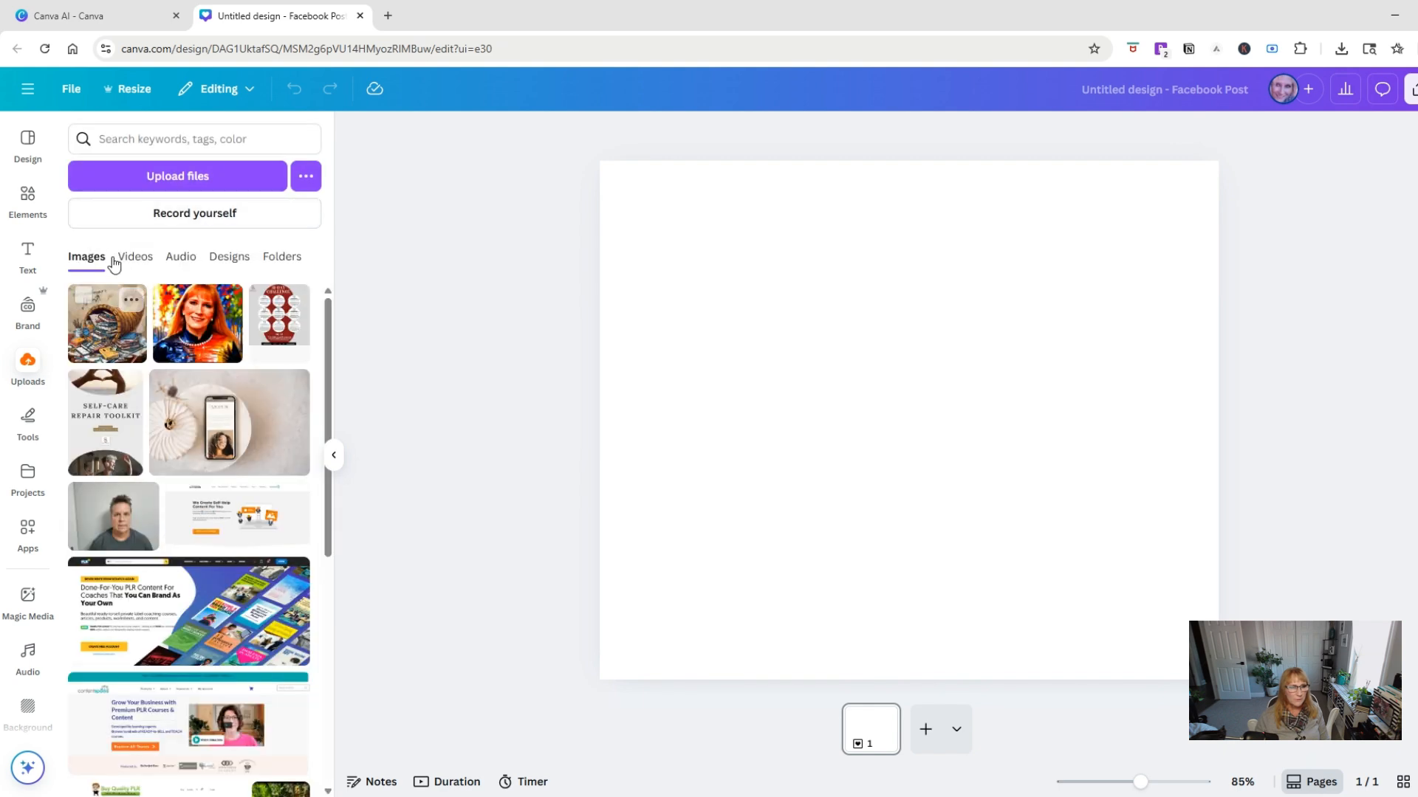
pyautogui.click(139, 258)
pyautogui.click(85, 328)
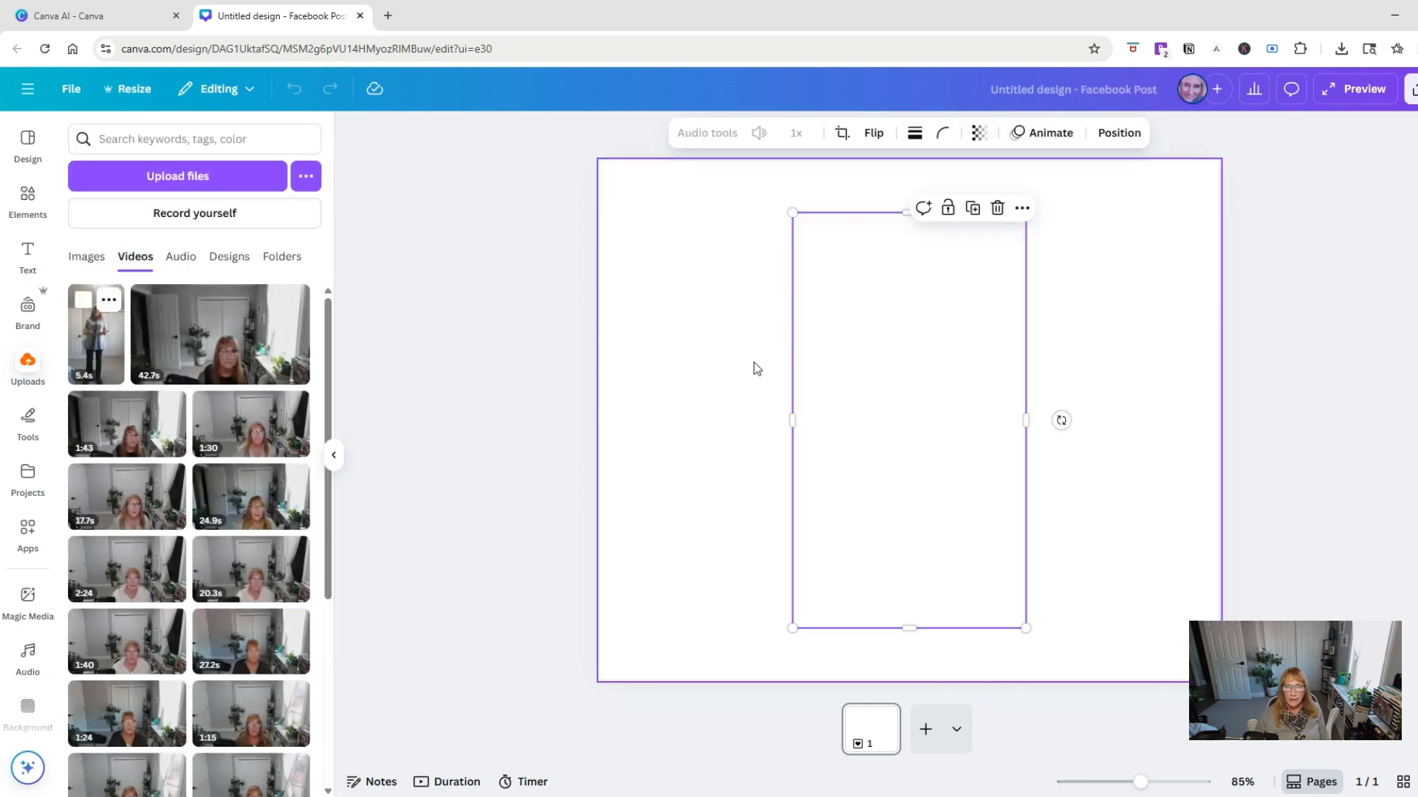
pyautogui.moveTo(922, 450); pyautogui.dragTo(926, 462)
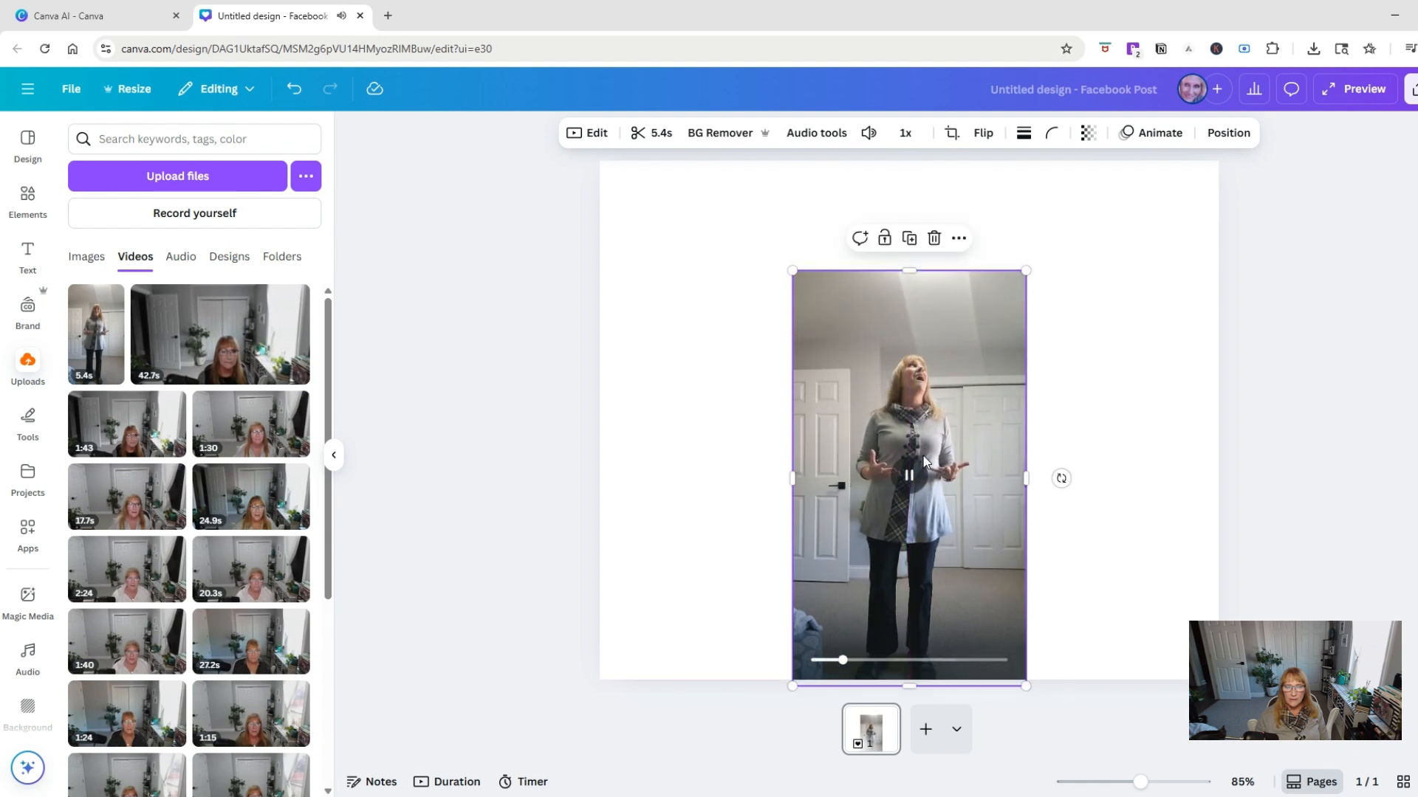
pyautogui.click(869, 389)
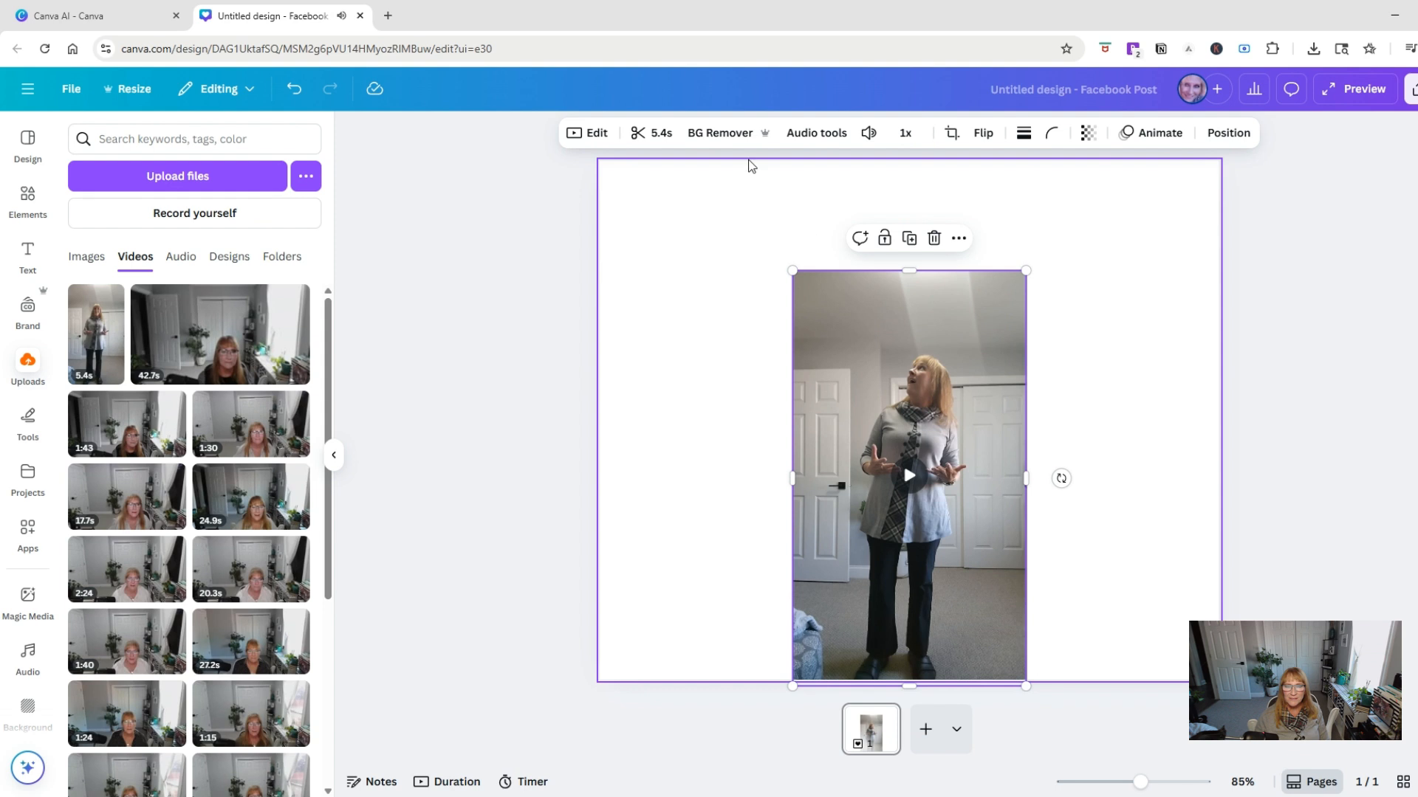
pyautogui.click(701, 135)
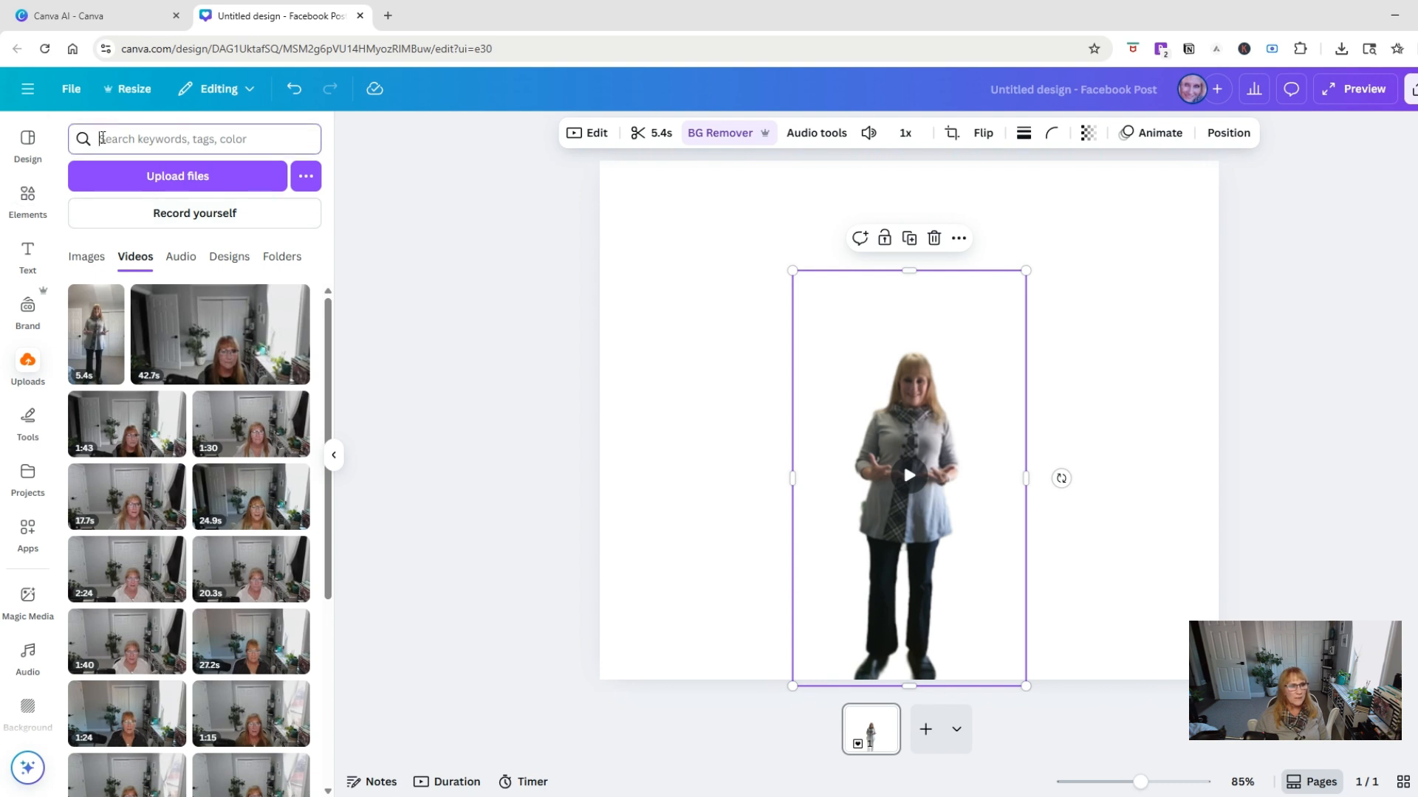
# Search the elements for "leaf" and add the red-orange maple leaf photo, scaled down at the page's upper left and rotated about -53°
pyautogui.click(30, 194)
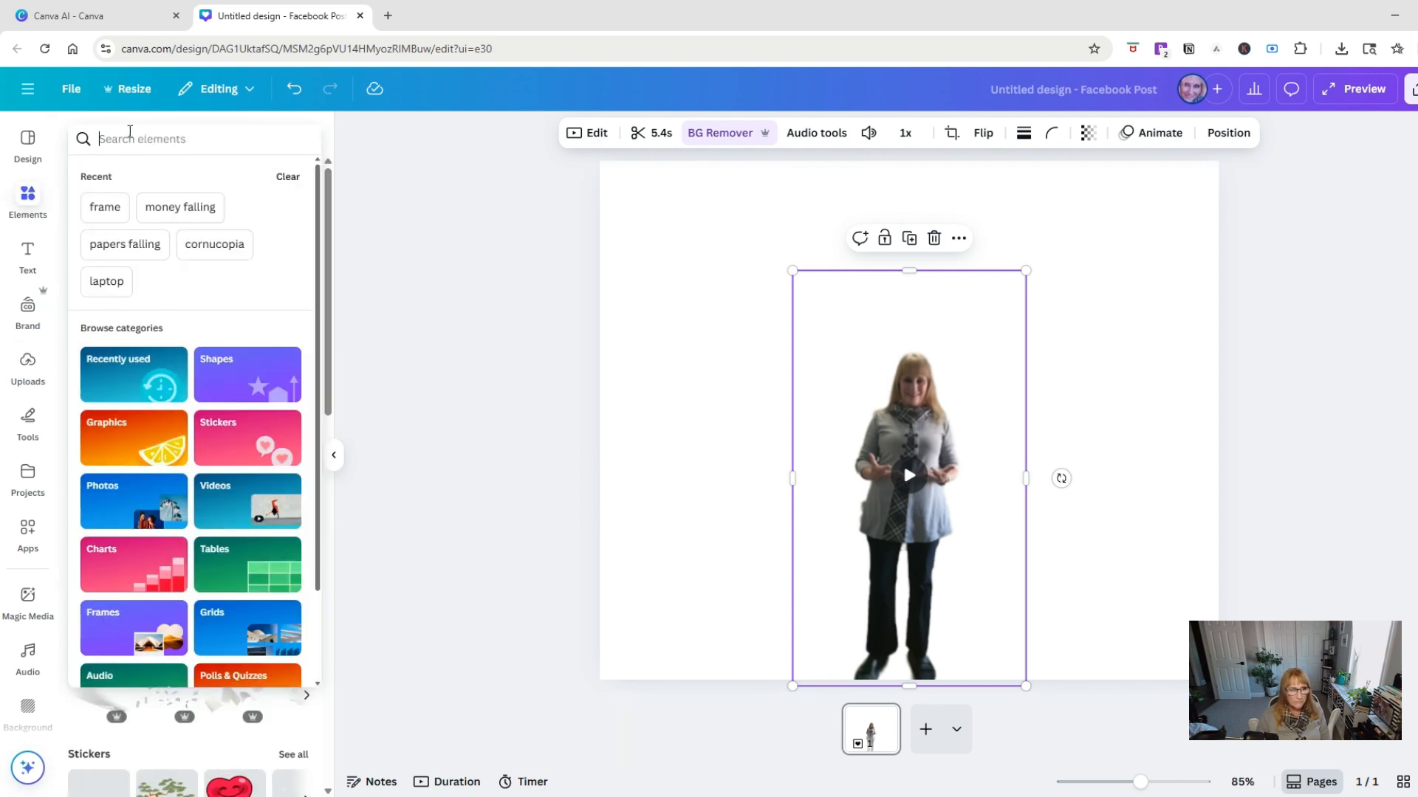
pyautogui.write('leaf')
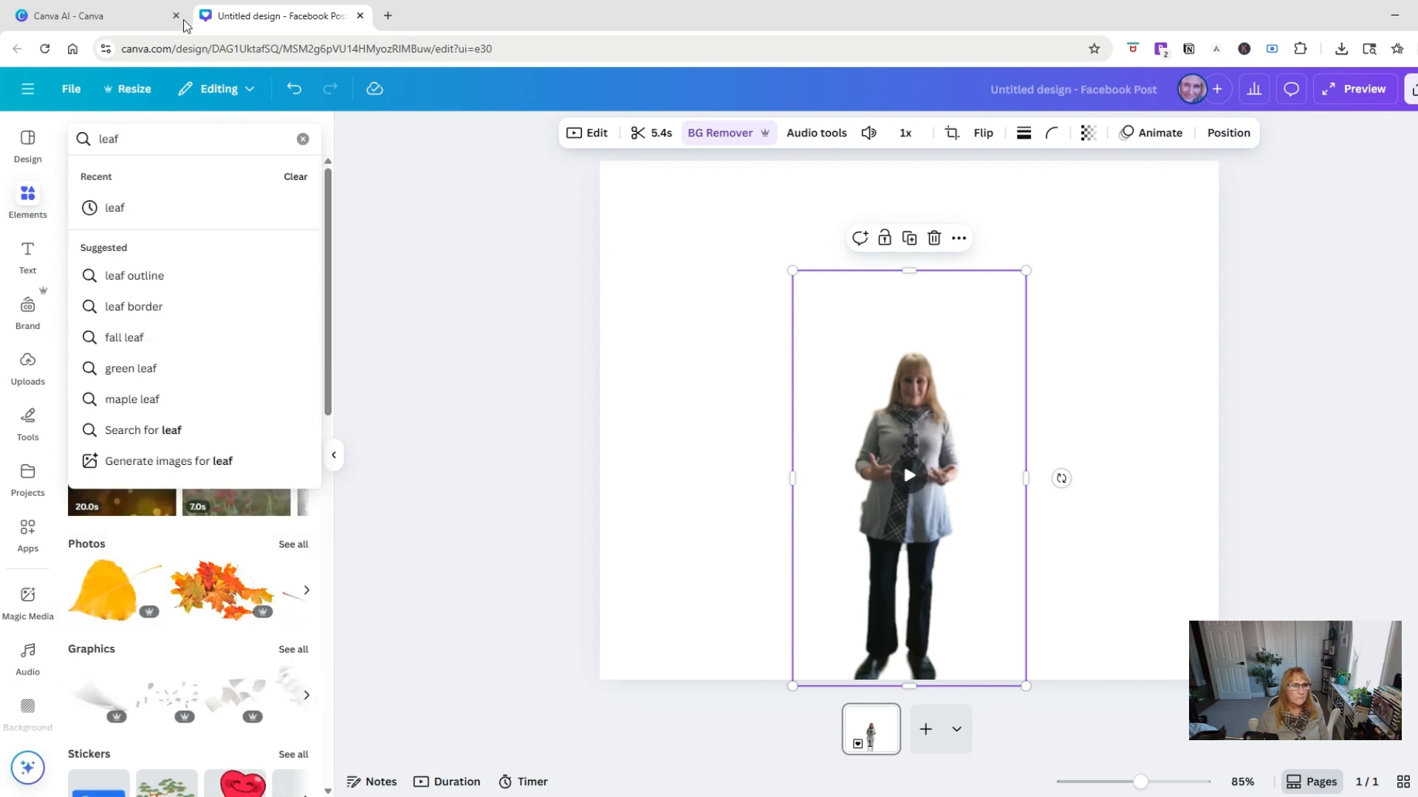
pyautogui.click(127, 216)
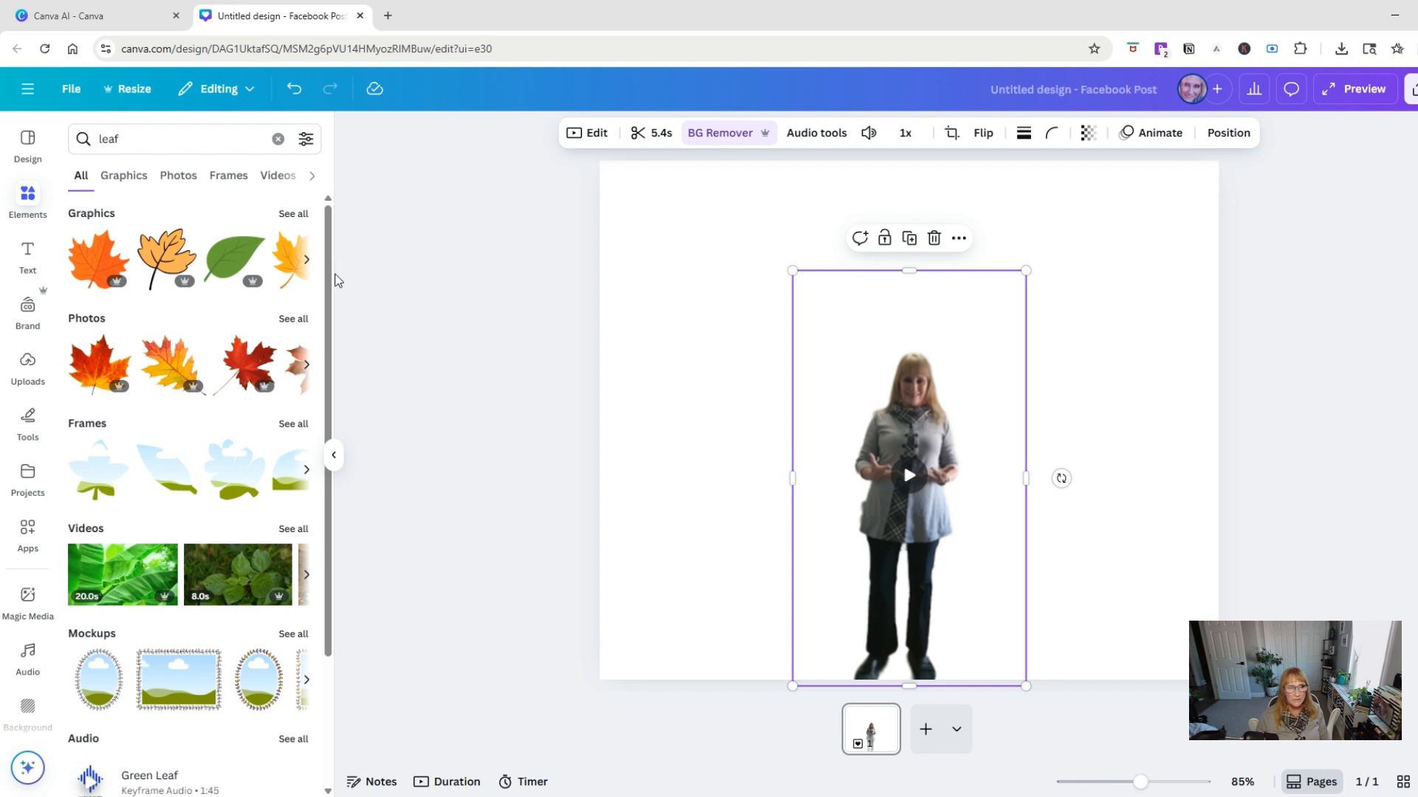
pyautogui.click(108, 367)
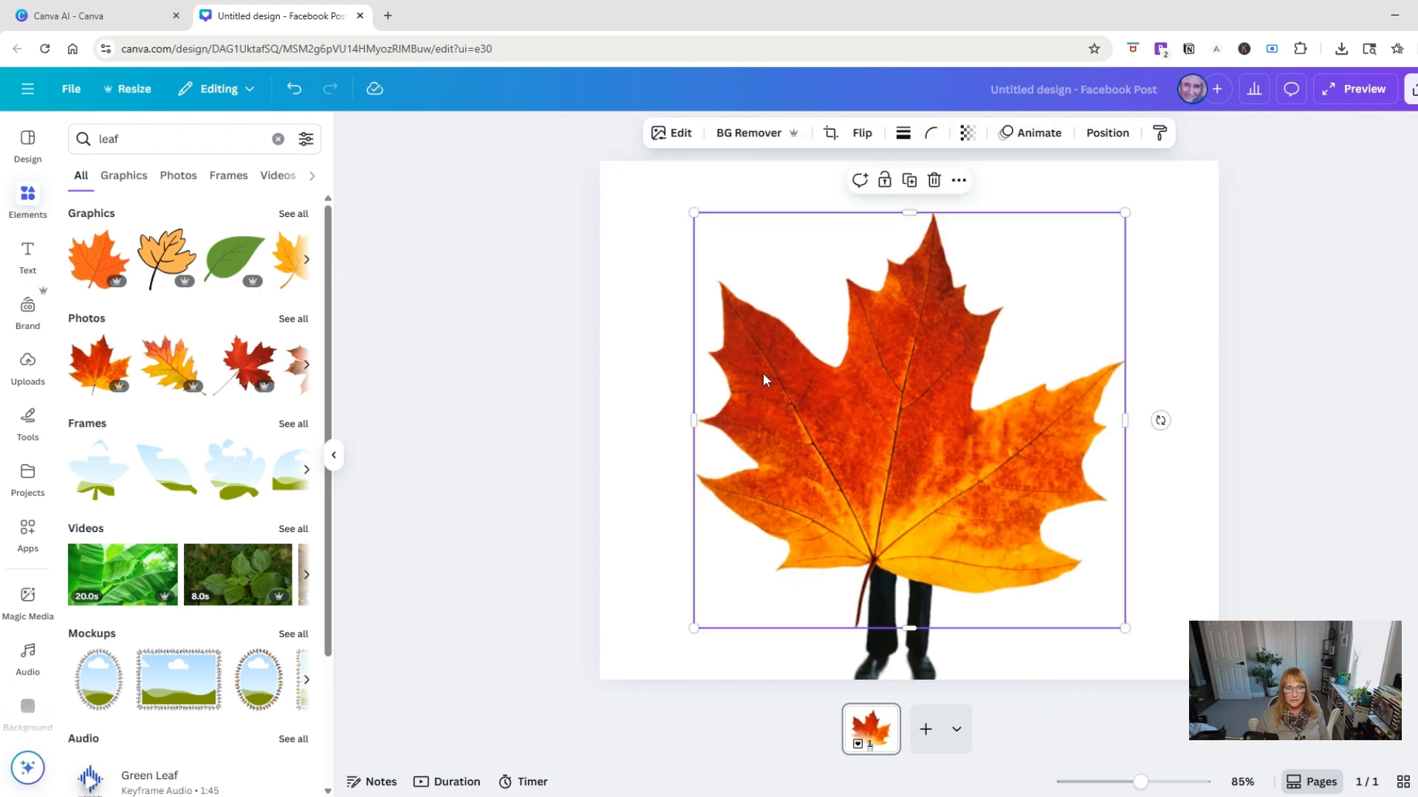
pyautogui.moveTo(713, 614); pyautogui.dragTo(1000, 330)
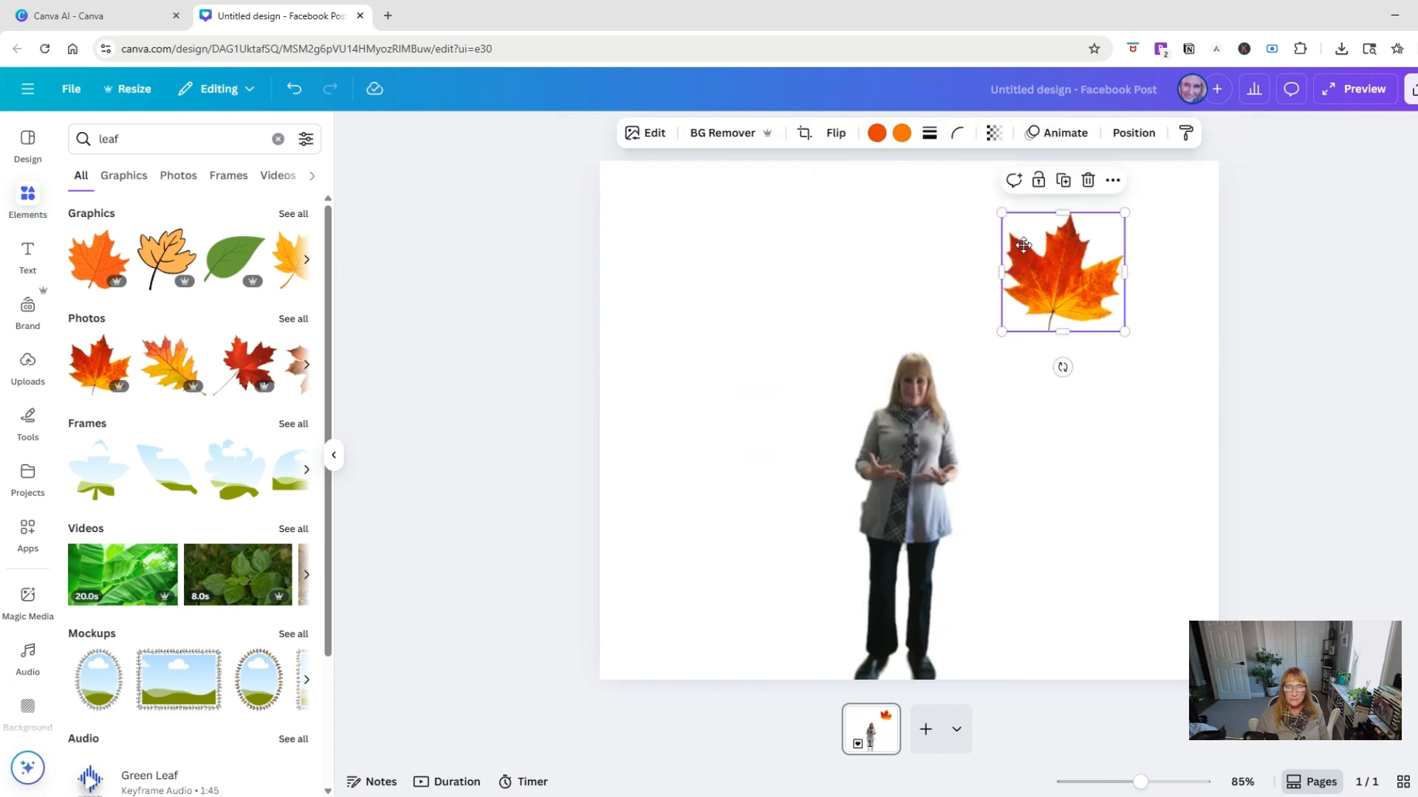
pyautogui.moveTo(1063, 367); pyautogui.dragTo(753, 332)
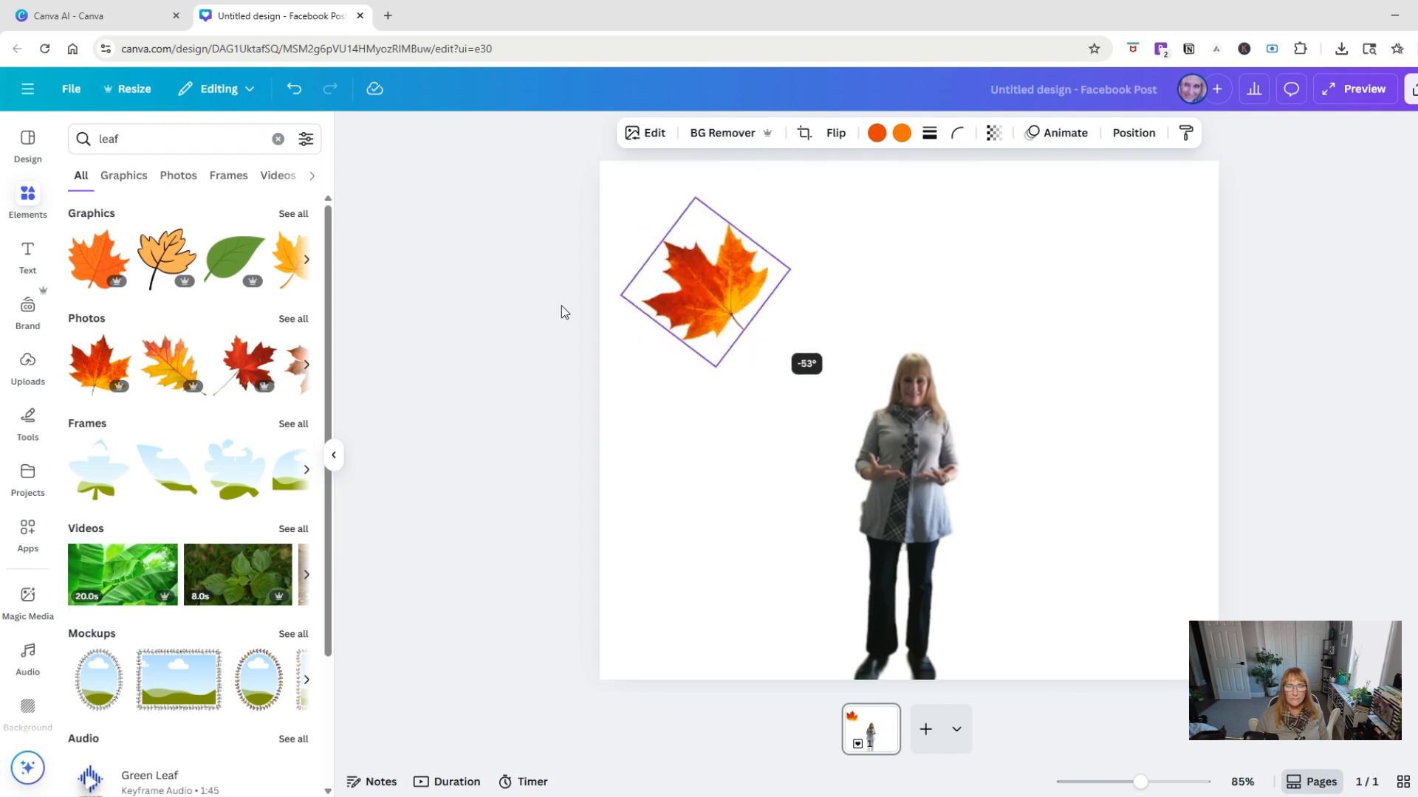
# Add the yellow-orange oak leaf photo, scaled down near the page's upper right and rotated so its stem points downward
pyautogui.click(170, 362)
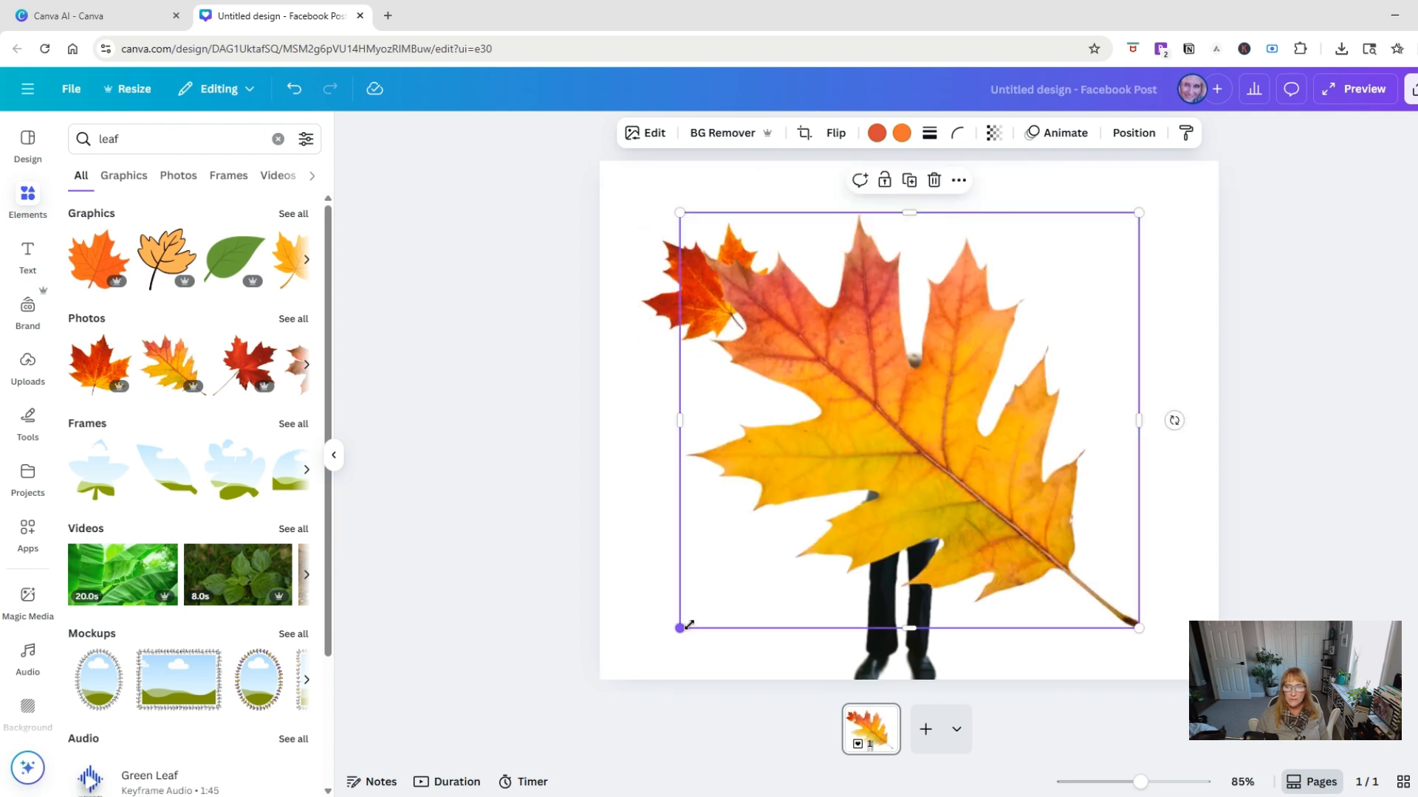
pyautogui.moveTo(679, 622); pyautogui.dragTo(945, 389)
pyautogui.moveTo(1052, 310); pyautogui.dragTo(1030, 316)
pyautogui.moveTo(1019, 431); pyautogui.dragTo(974, 434)
pyautogui.moveTo(1007, 301); pyautogui.dragTo(1068, 257)
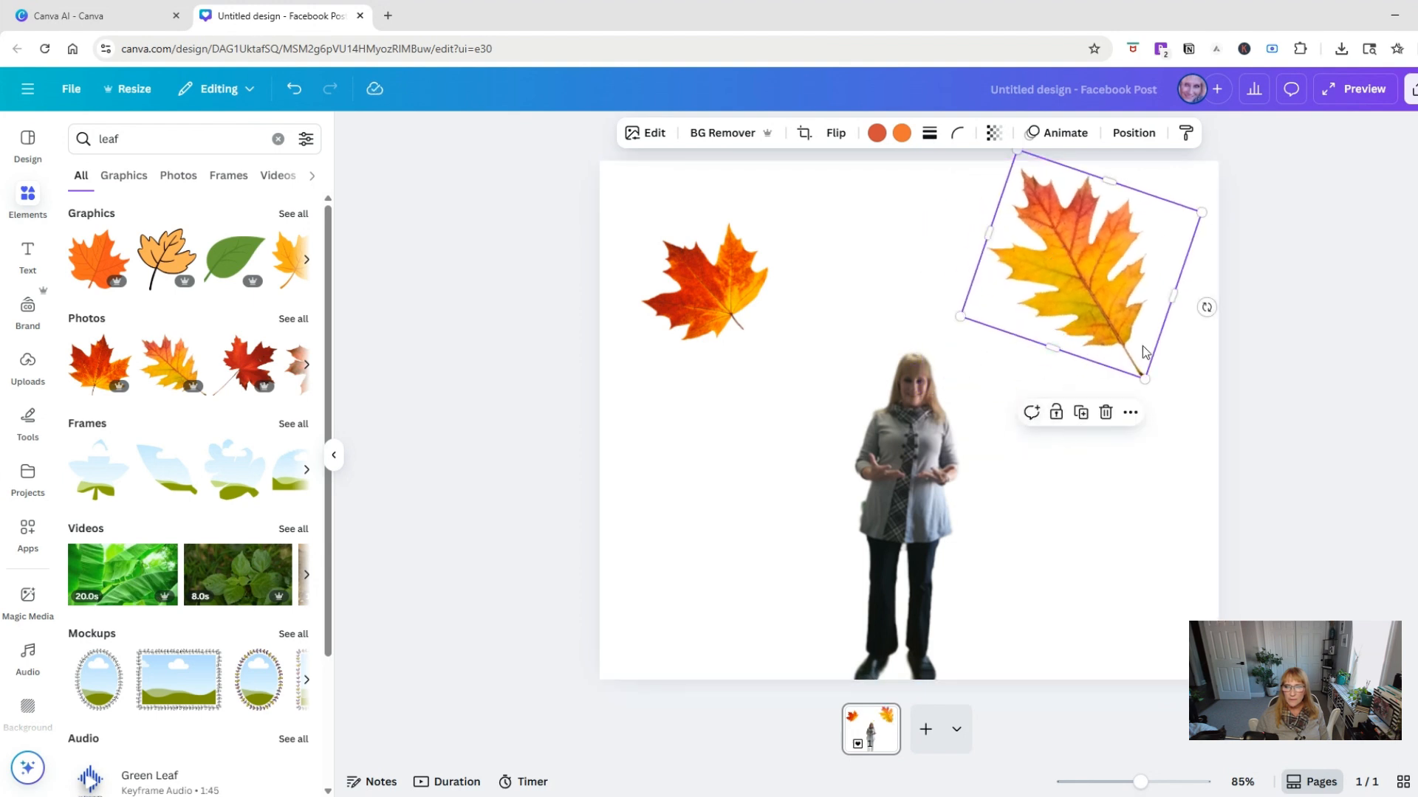
pyautogui.moveTo(1206, 308); pyautogui.dragTo(1174, 362)
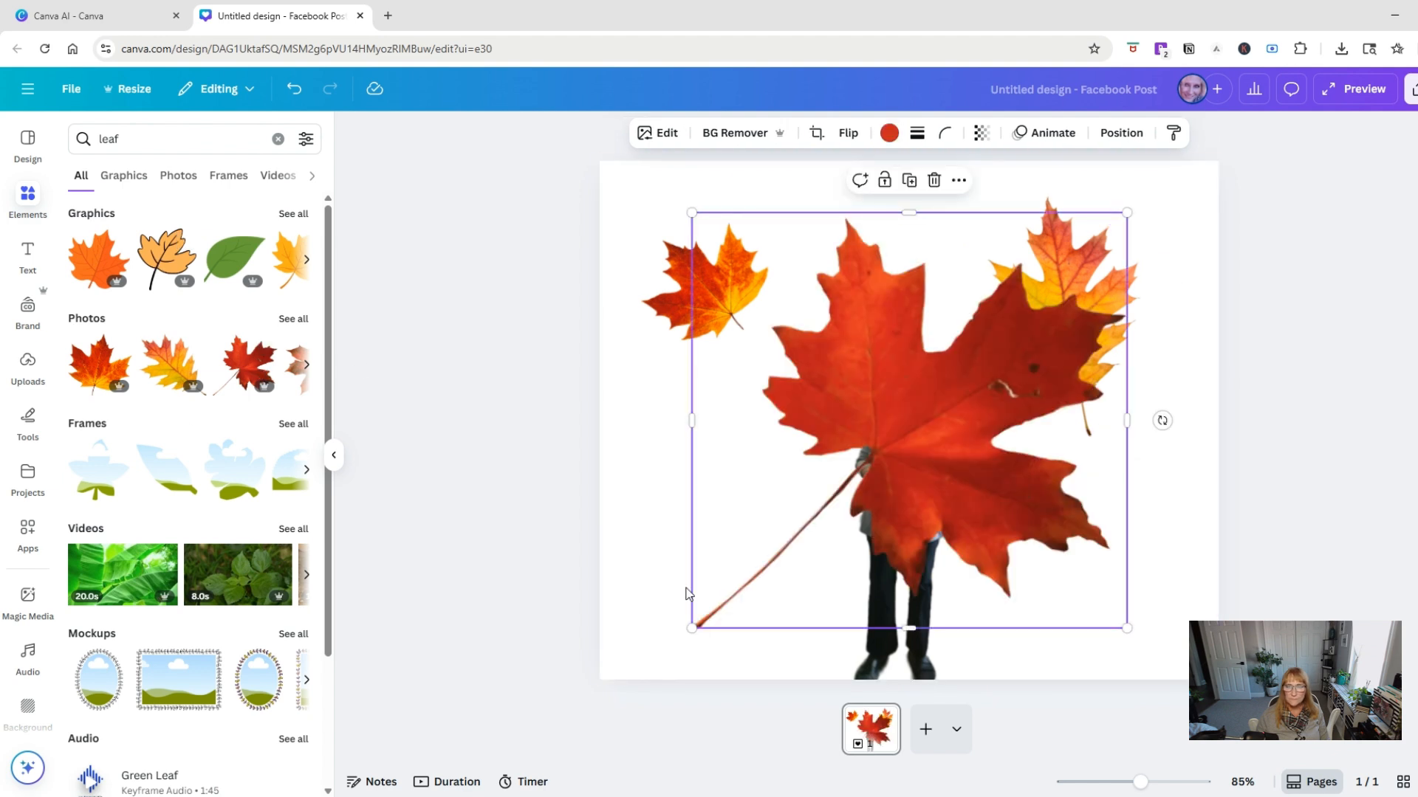
# Add the red maple leaf above the woman's head and the mottled brown-yellow maple leaf to the left of her, both scaled down
pyautogui.moveTo(695, 627); pyautogui.dragTo(989, 345)
pyautogui.moveTo(1026, 267); pyautogui.dragTo(873, 223)
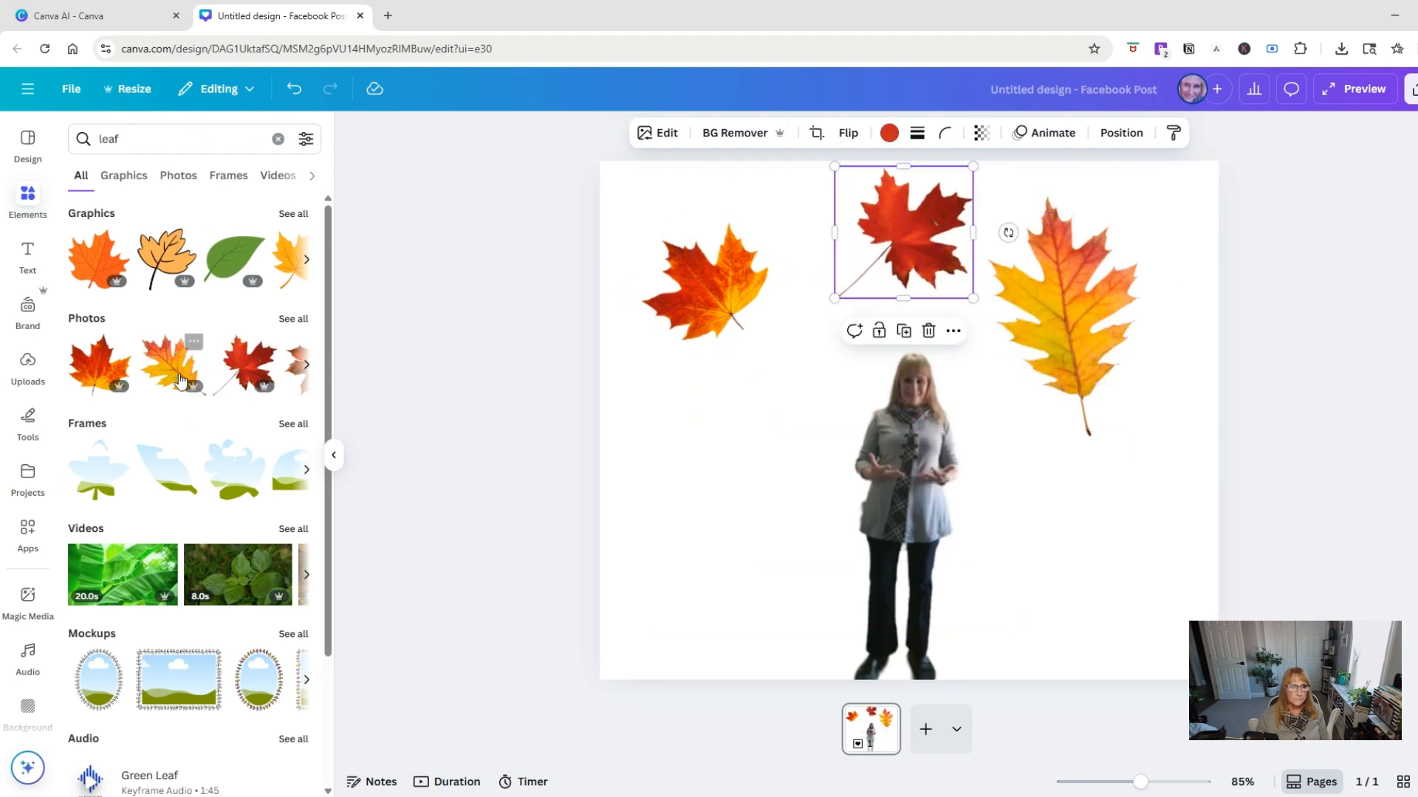
pyautogui.click(290, 319)
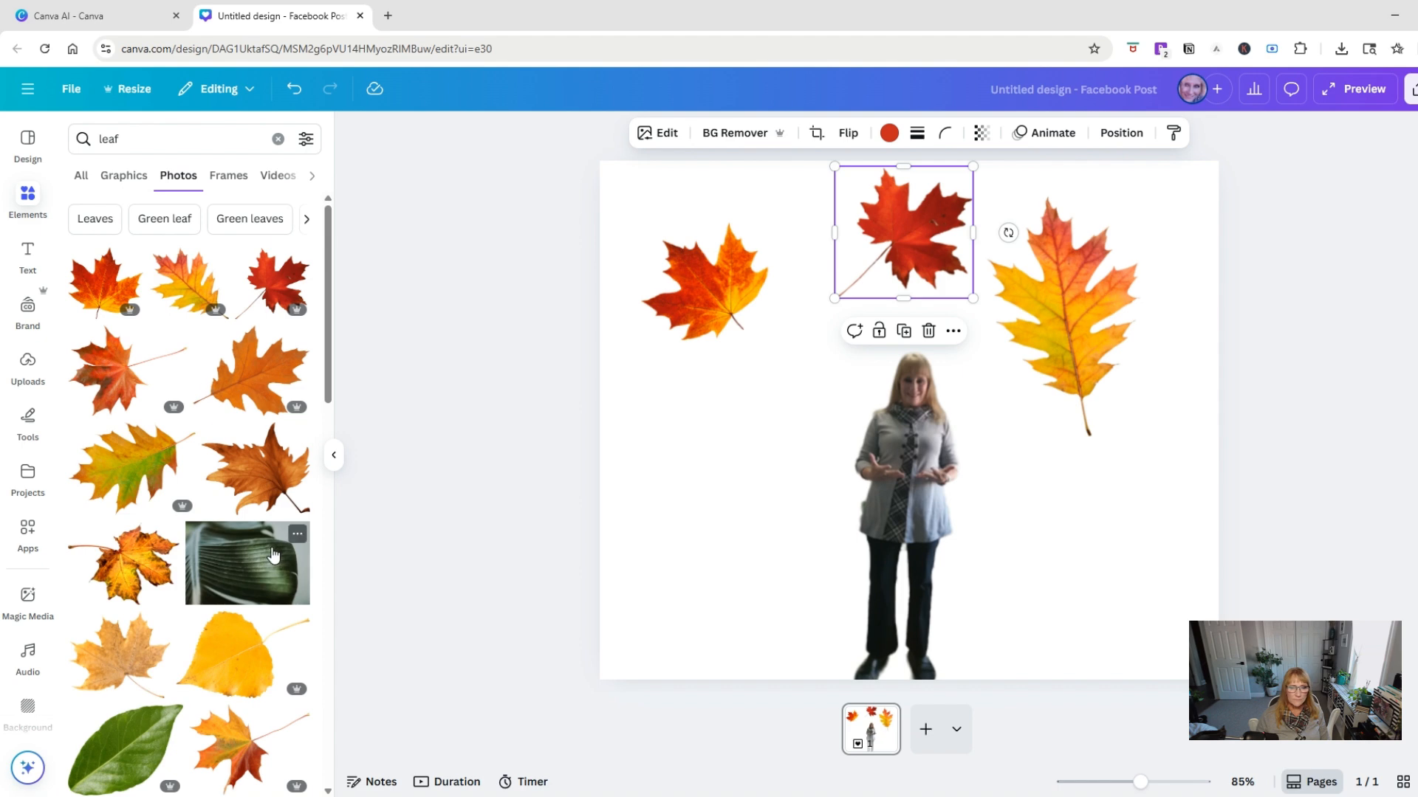
pyautogui.click(118, 559)
pyautogui.moveTo(655, 623); pyautogui.dragTo(722, 555)
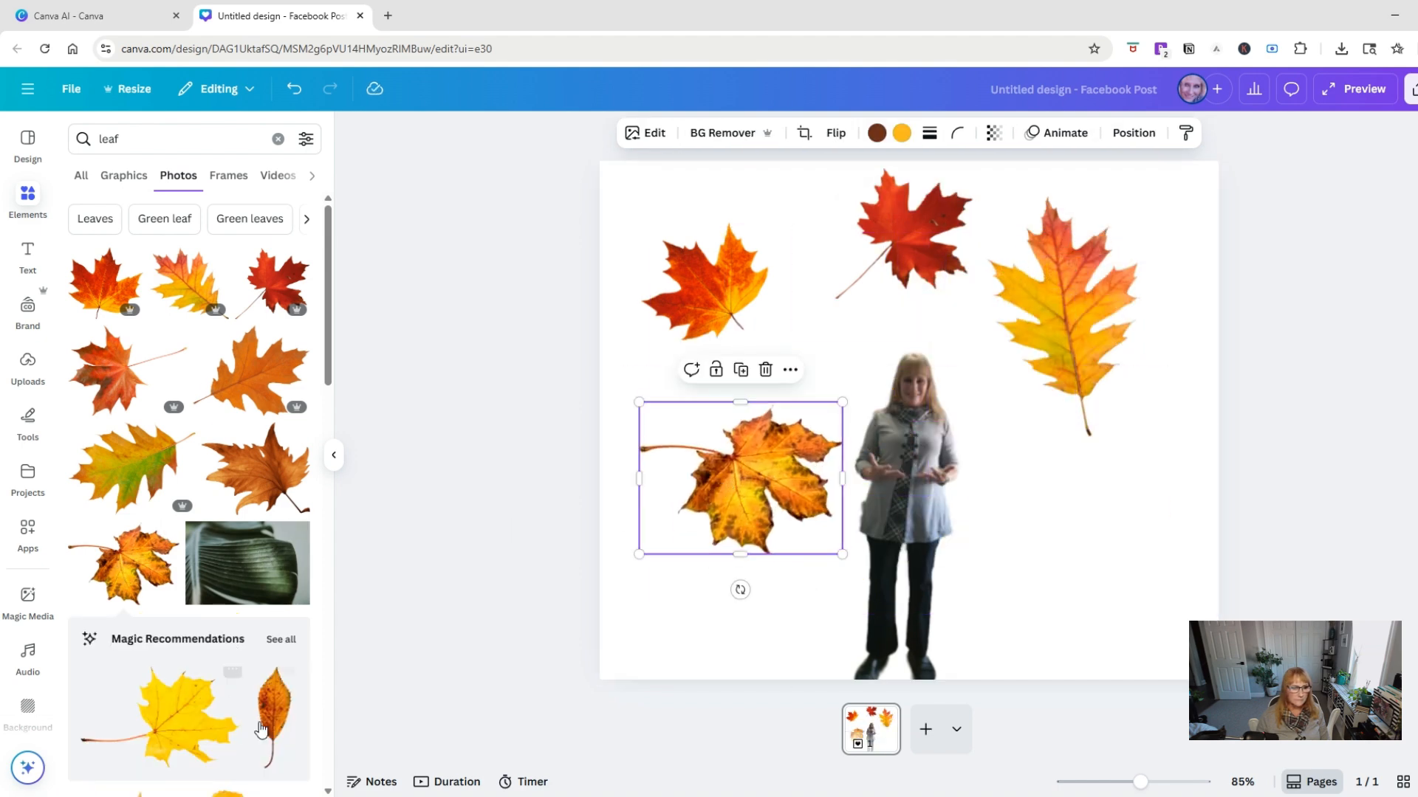
# Add the plain yellow leaf photo, scaled down, in the empty area to the right of the woman
pyautogui.scroll(-5, 185, 436)
pyautogui.click(242, 472)
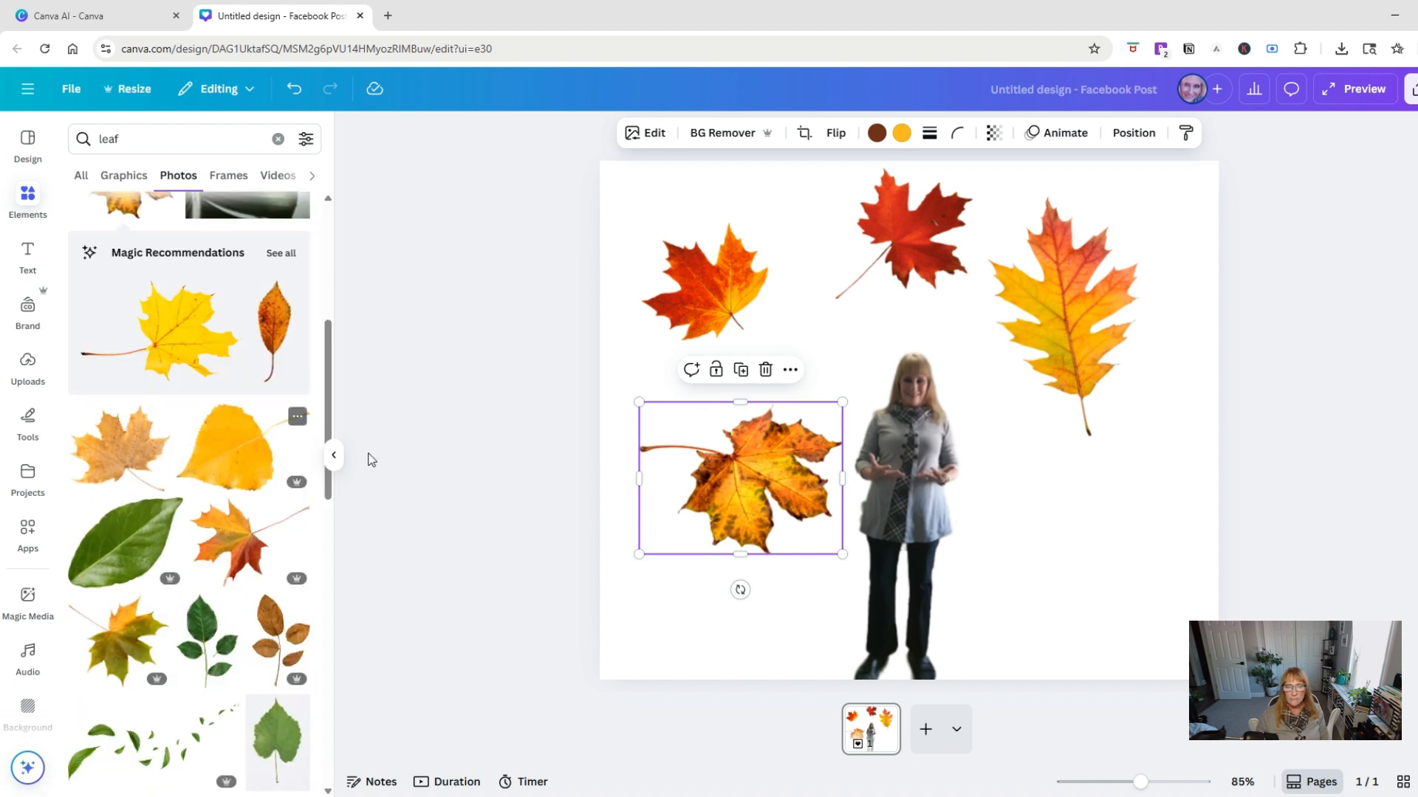
pyautogui.moveTo(653, 588); pyautogui.dragTo(965, 380)
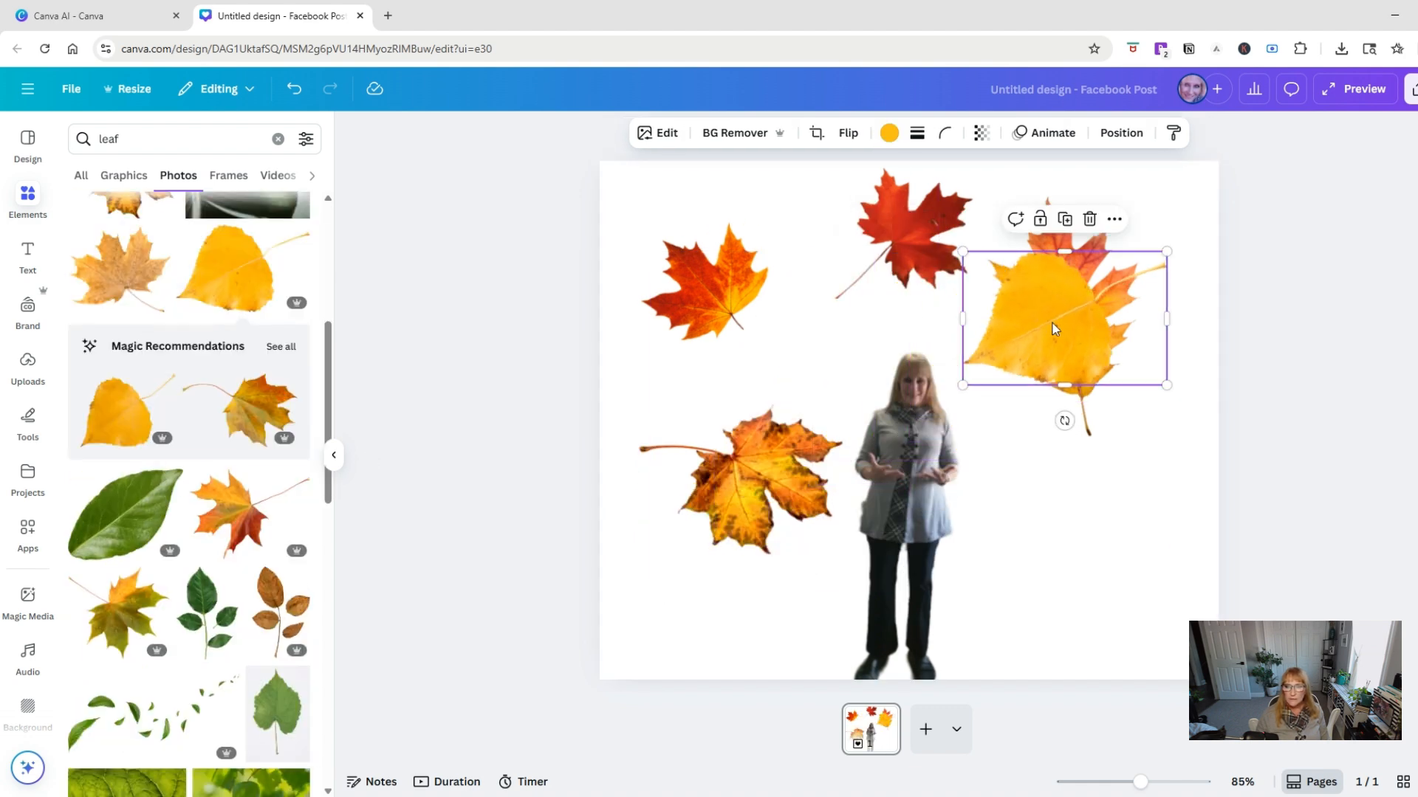
pyautogui.moveTo(1055, 317); pyautogui.dragTo(1107, 505)
pyautogui.moveTo(1016, 570); pyautogui.dragTo(1089, 522)
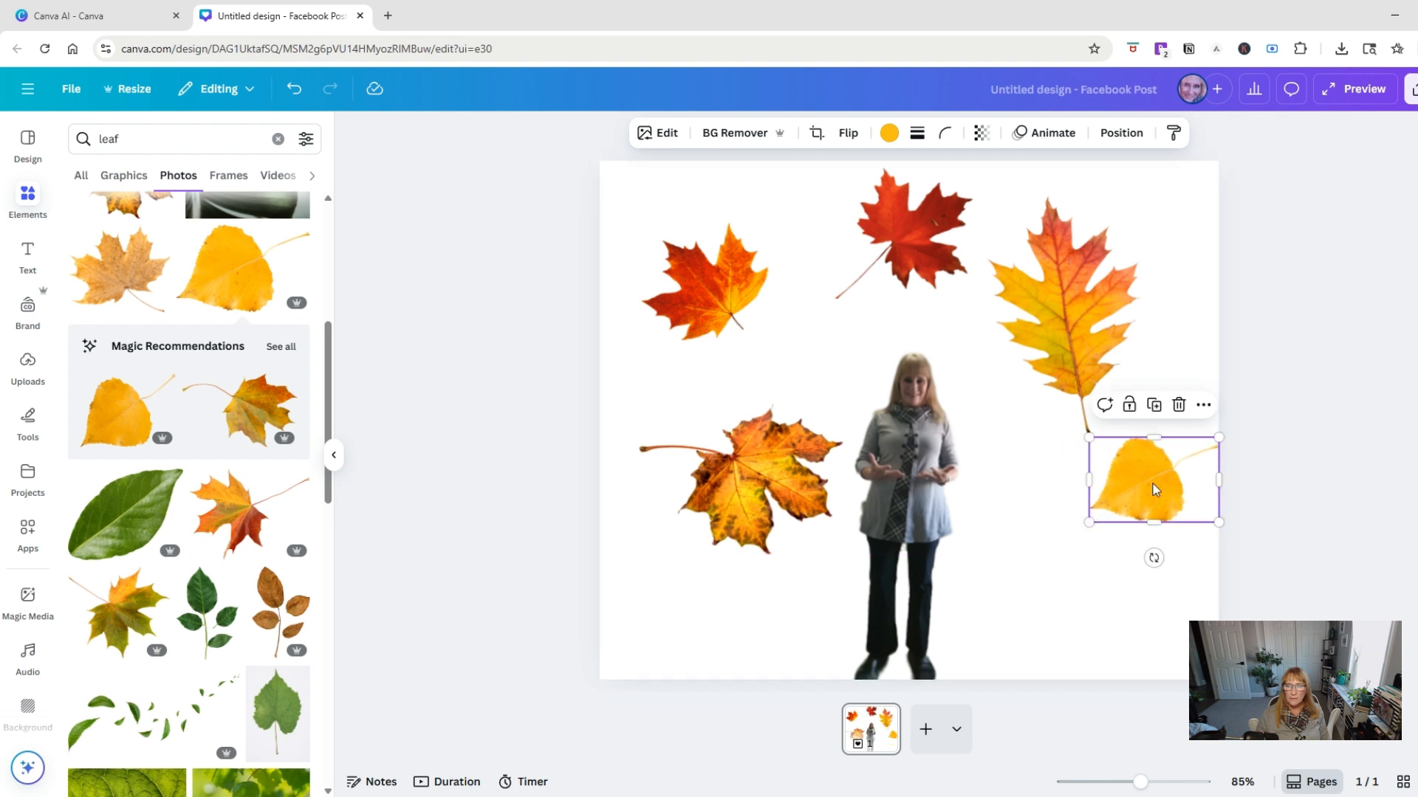
pyautogui.moveTo(1153, 479); pyautogui.dragTo(1111, 511)
# Shrink the oak leaf to about 206 by 186 and lower it slightly, then shrink the red maple leaf and move it right
pyautogui.click(1086, 346)
pyautogui.moveTo(1082, 426); pyautogui.dragTo(1076, 354)
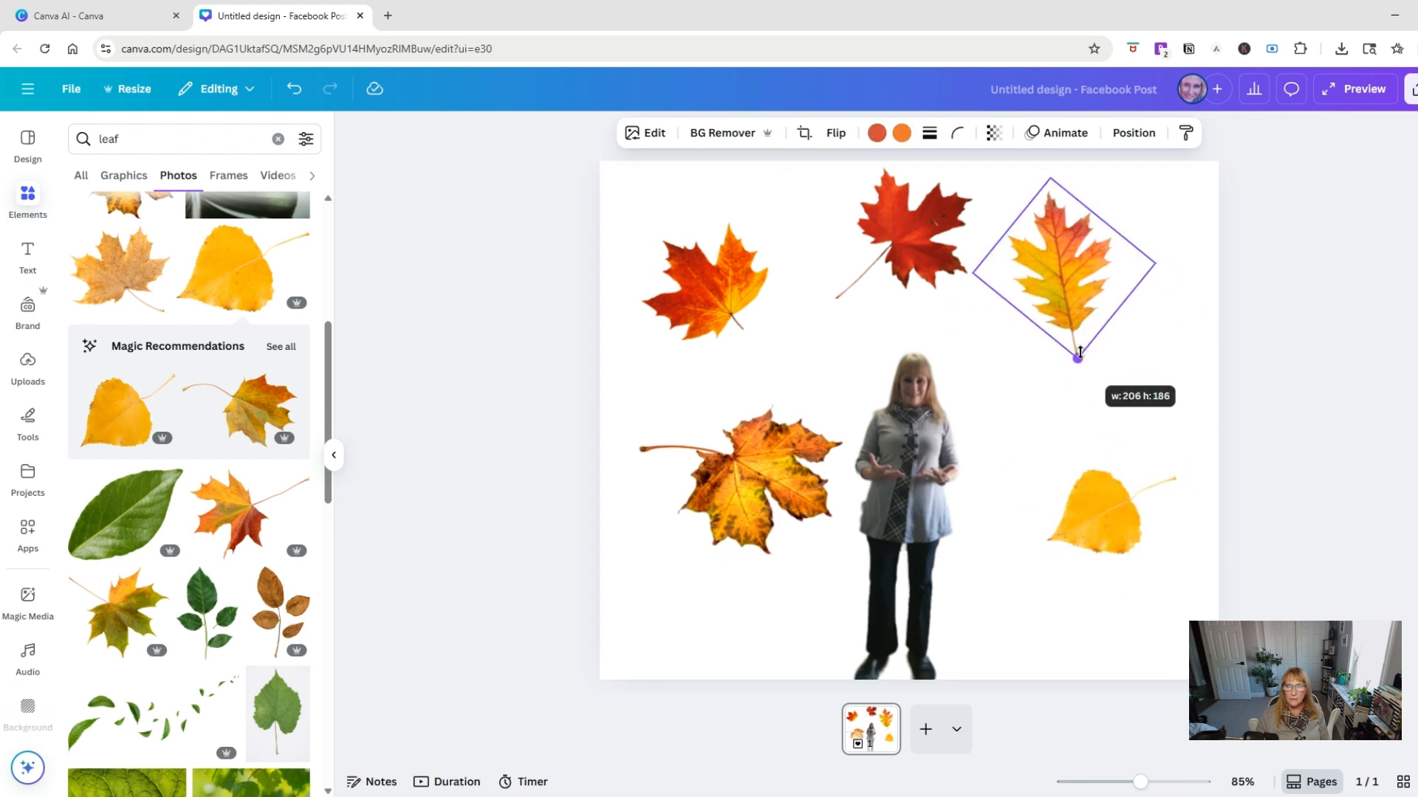
pyautogui.moveTo(1075, 290); pyautogui.dragTo(1130, 359)
pyautogui.click(875, 190)
pyautogui.moveTo(834, 295); pyautogui.dragTo(985, 260)
# Shrink the red-orange, mottled and plain yellow leaves and spread them in an arc above the woman, with the yellow one above the oak leaf
pyautogui.click(614, 266)
pyautogui.click(725, 342)
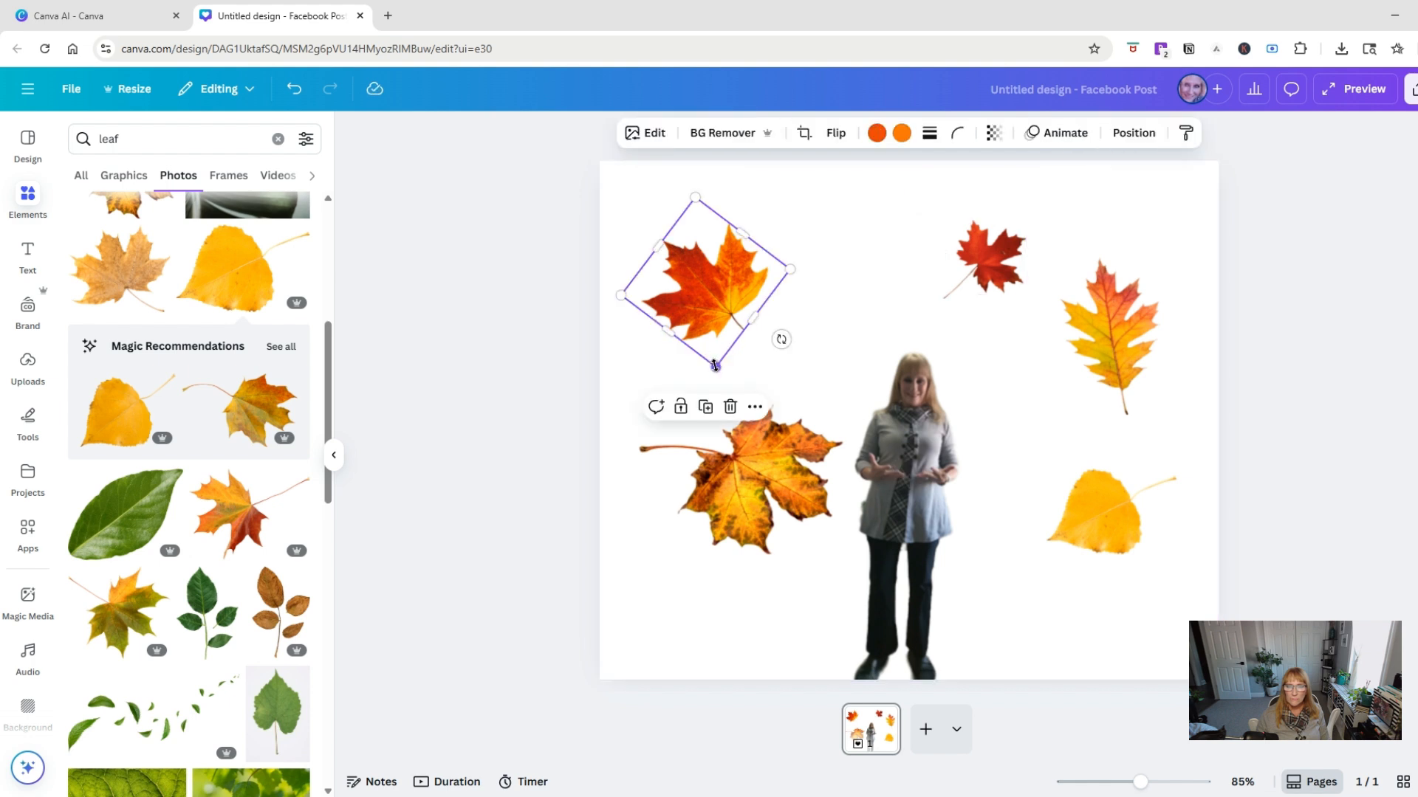
pyautogui.moveTo(714, 364); pyautogui.dragTo(819, 240)
pyautogui.click(674, 510)
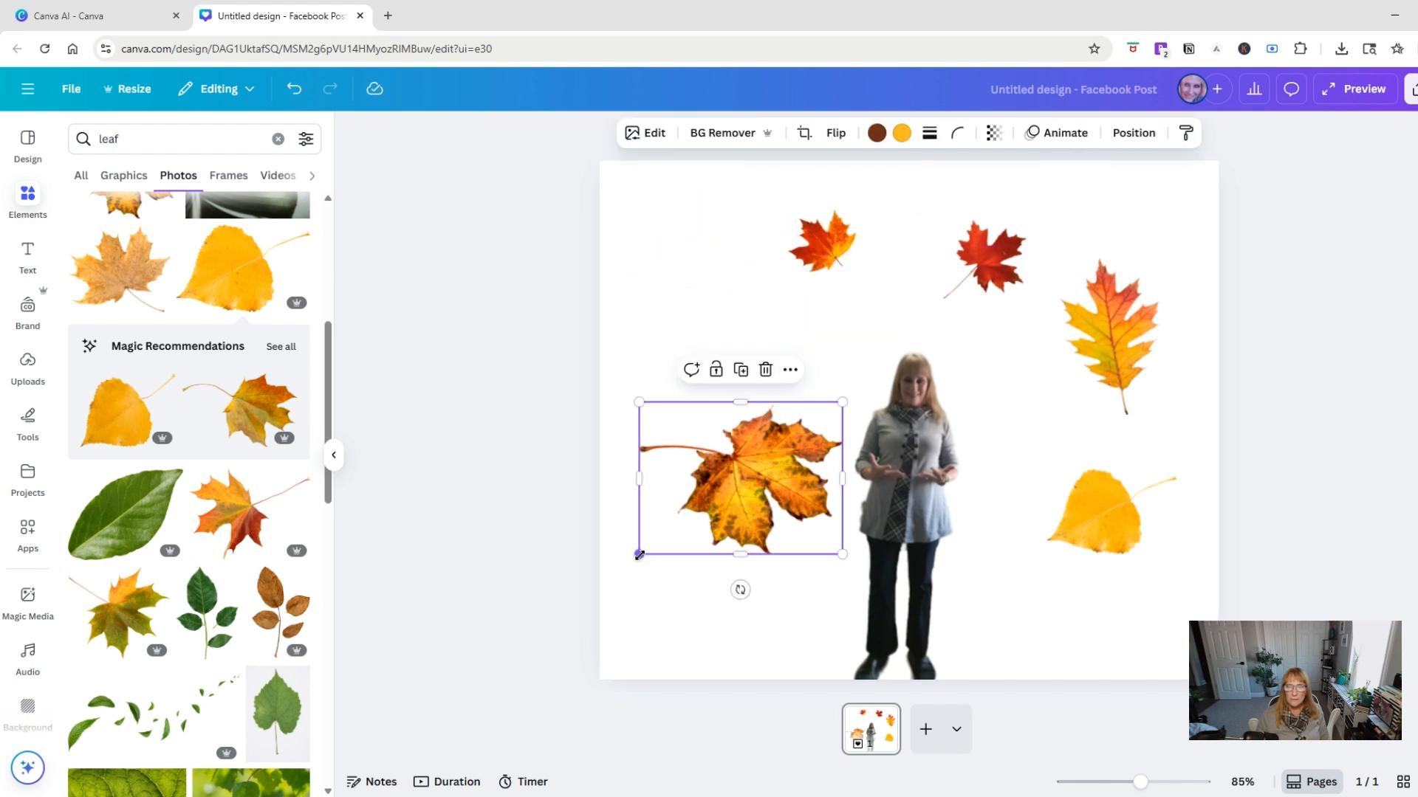
pyautogui.moveTo(639, 555); pyautogui.dragTo(728, 347)
pyautogui.click(1056, 546)
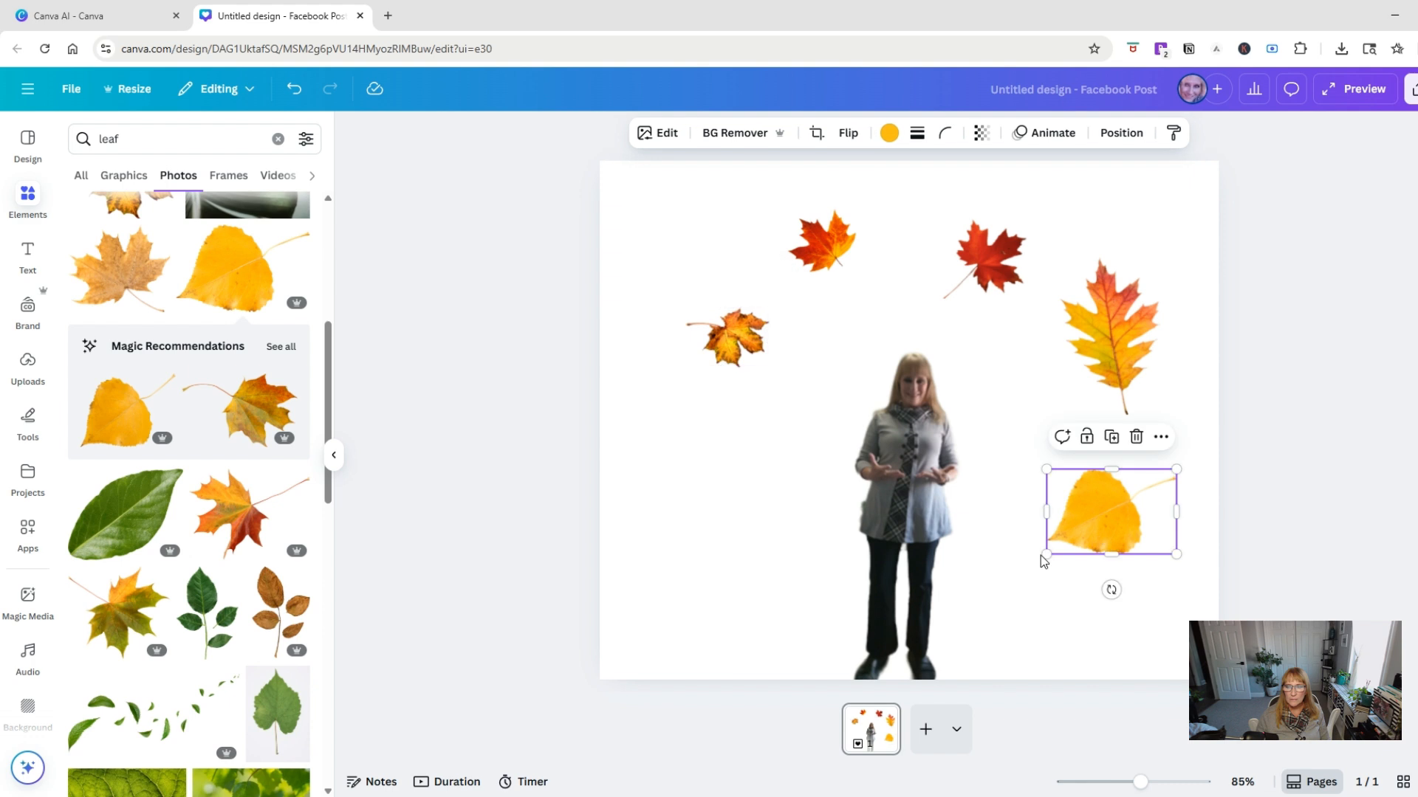
pyautogui.moveTo(1047, 554); pyautogui.dragTo(1148, 223)
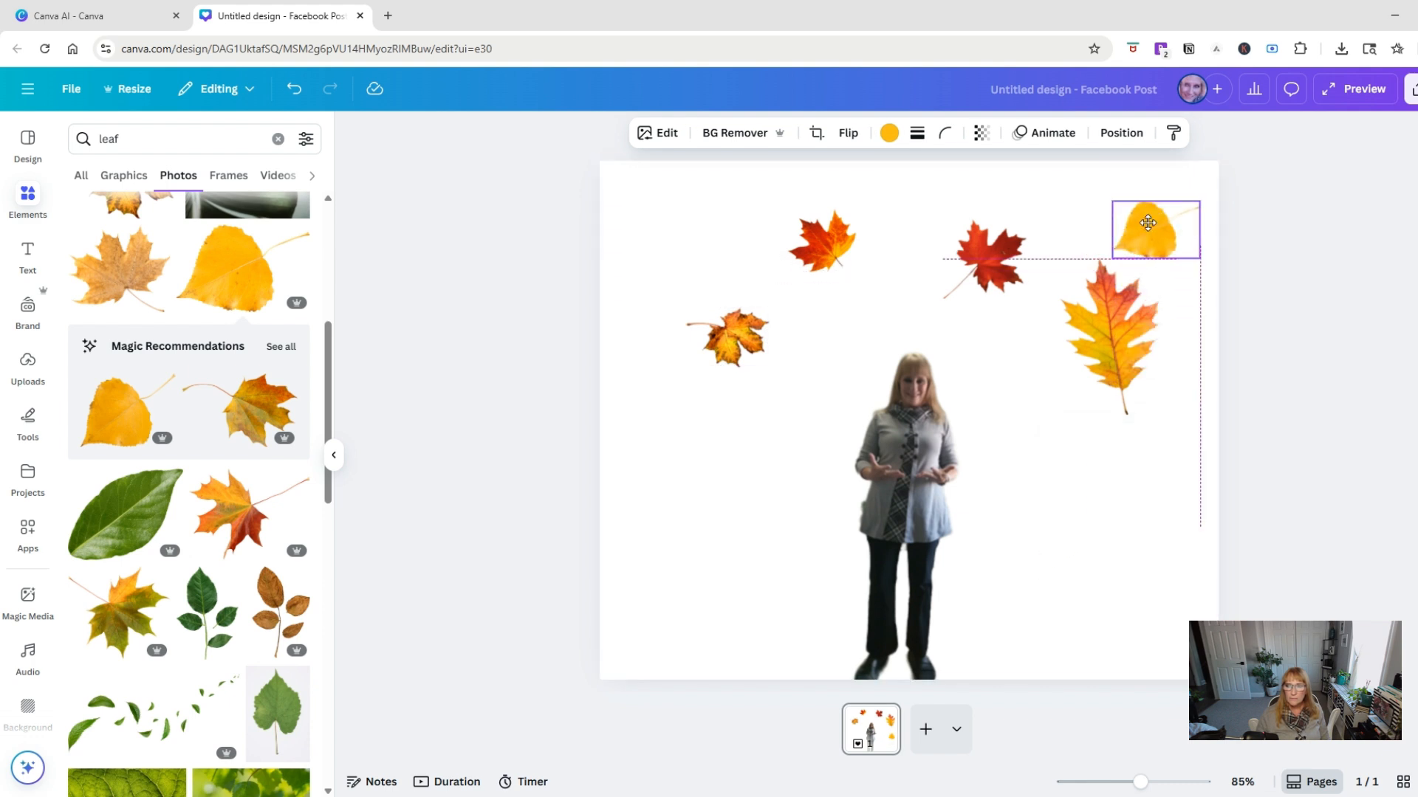
# Shrink the oak leaf and shift the red, red-orange and mottled maple leaves up and to the left to widen the arc above the woman
pyautogui.click(1111, 340)
pyautogui.moveTo(1124, 416); pyautogui.dragTo(1118, 368)
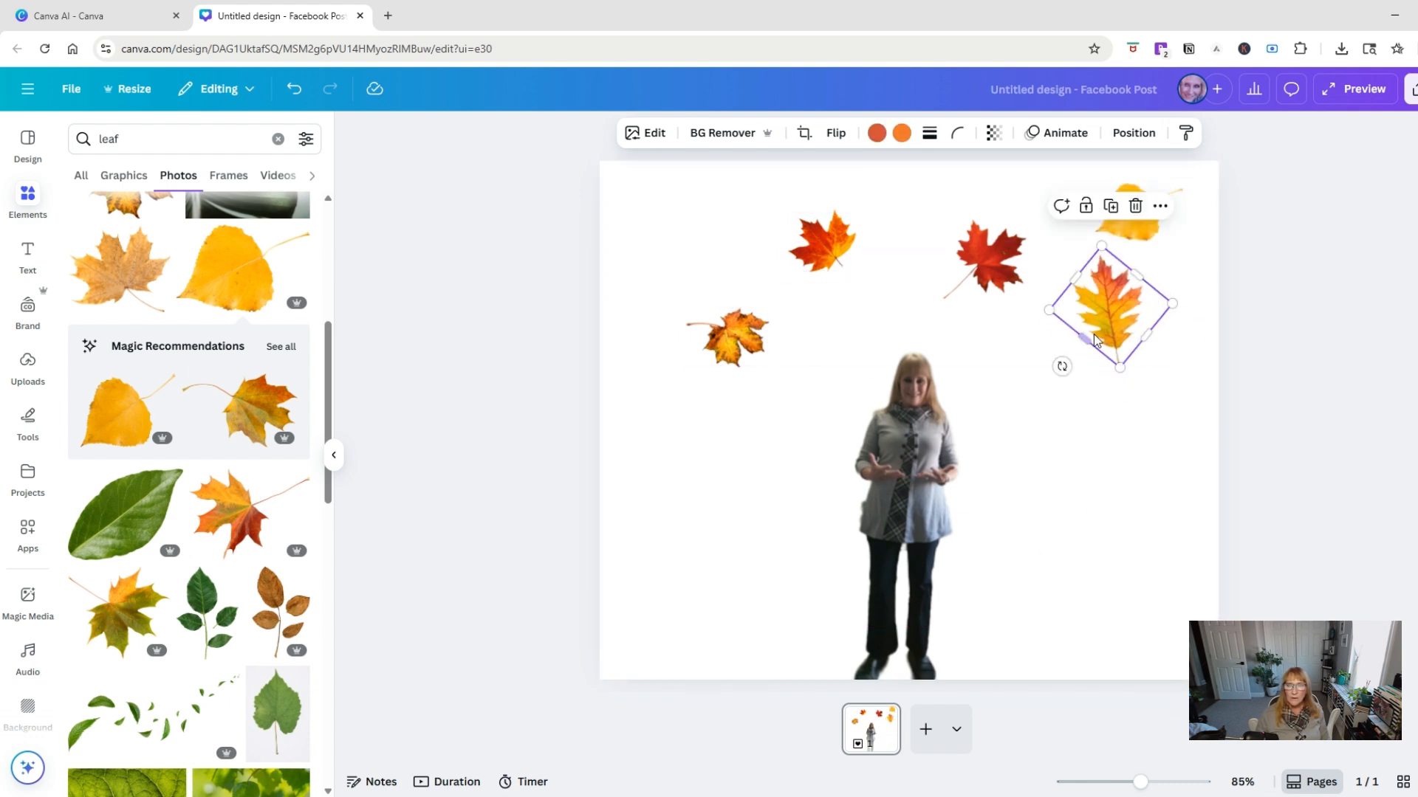
pyautogui.click(986, 257)
pyautogui.moveTo(986, 257); pyautogui.dragTo(951, 221)
pyautogui.click(822, 241)
pyautogui.moveTo(822, 241); pyautogui.dragTo(781, 230)
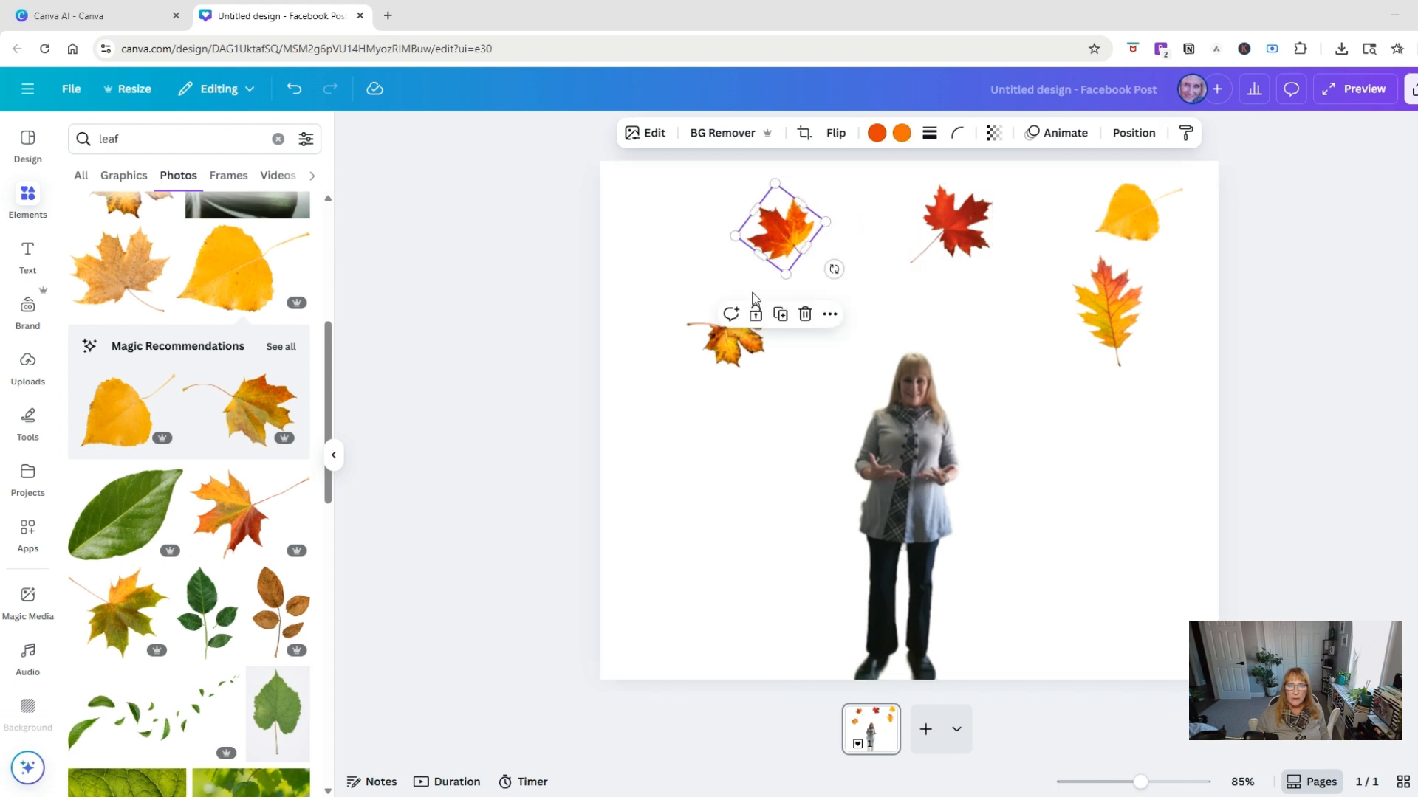
pyautogui.click(731, 341)
pyautogui.moveTo(731, 341); pyautogui.dragTo(682, 271)
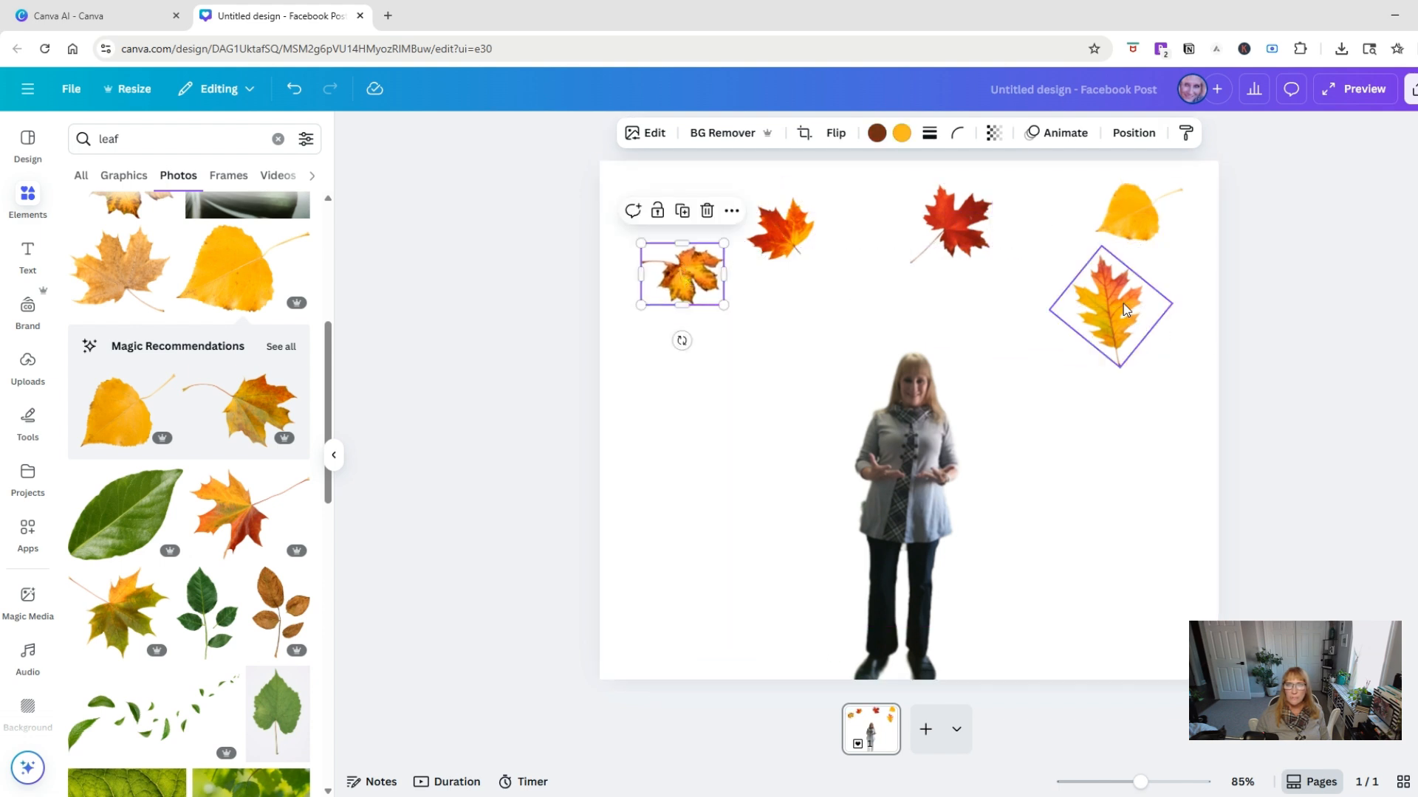
# Give the mottled maple leaf a custom animation that drifts along a wavy path down to the page's bottom edge, left of the woman
pyautogui.click(1066, 141)
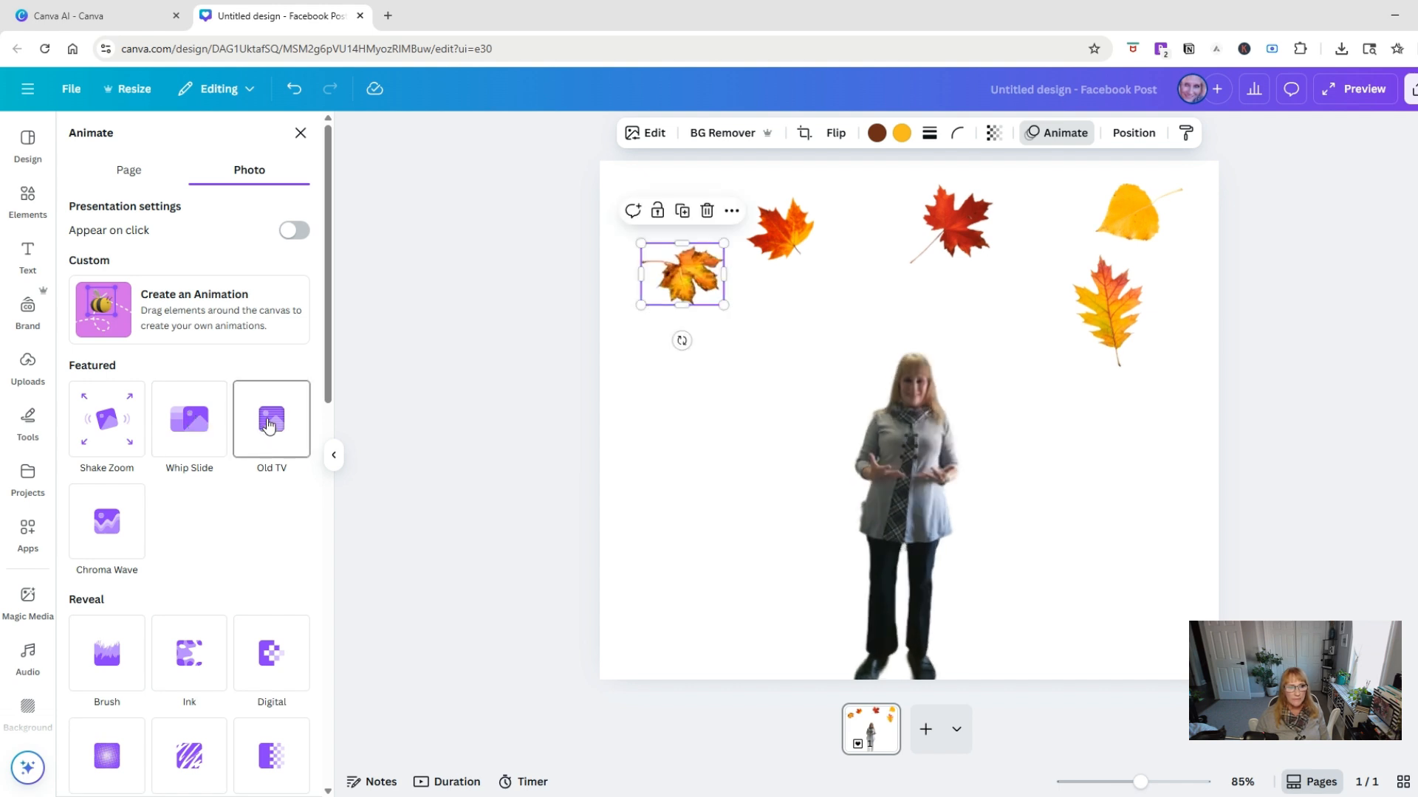
pyautogui.scroll(-1, 124, 541)
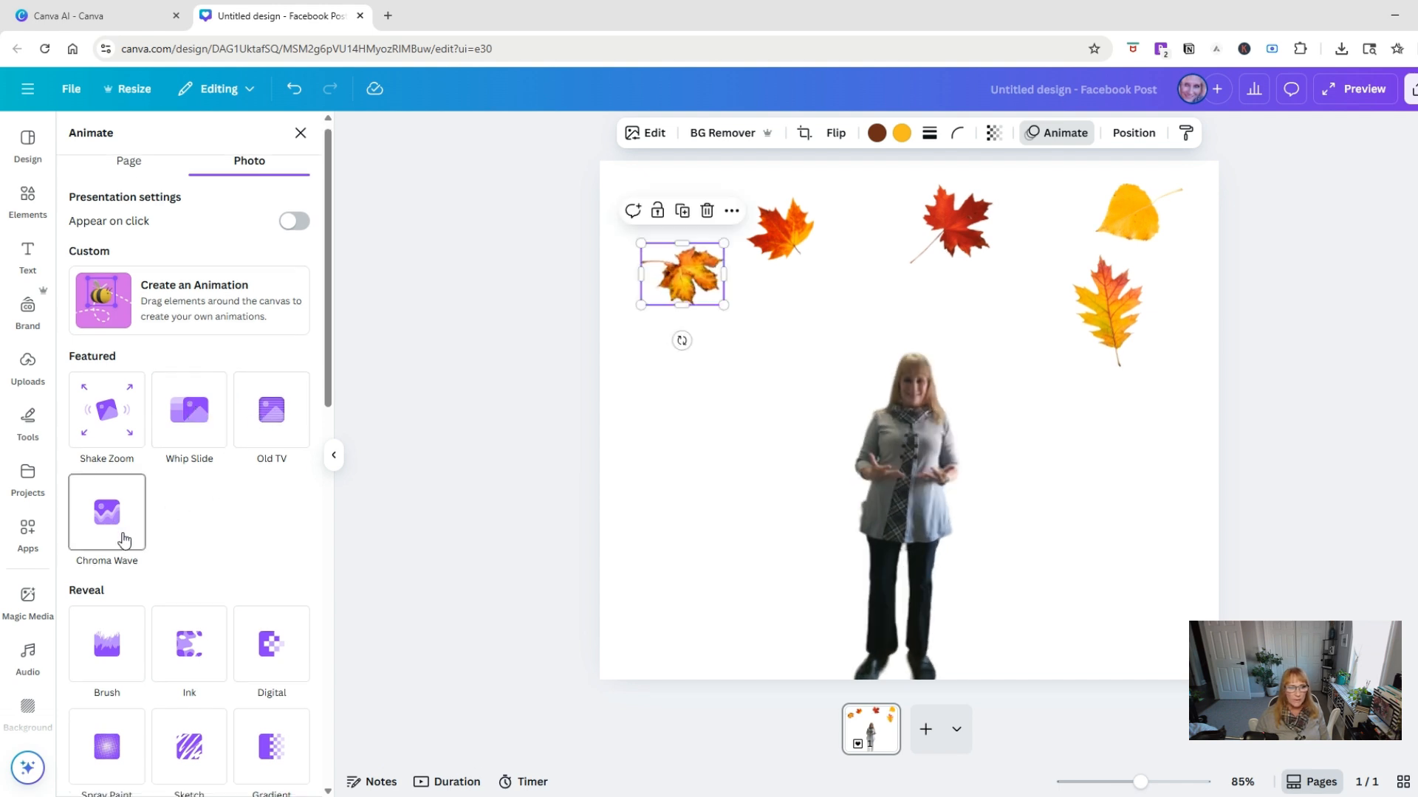
pyautogui.scroll(-3, 118, 517)
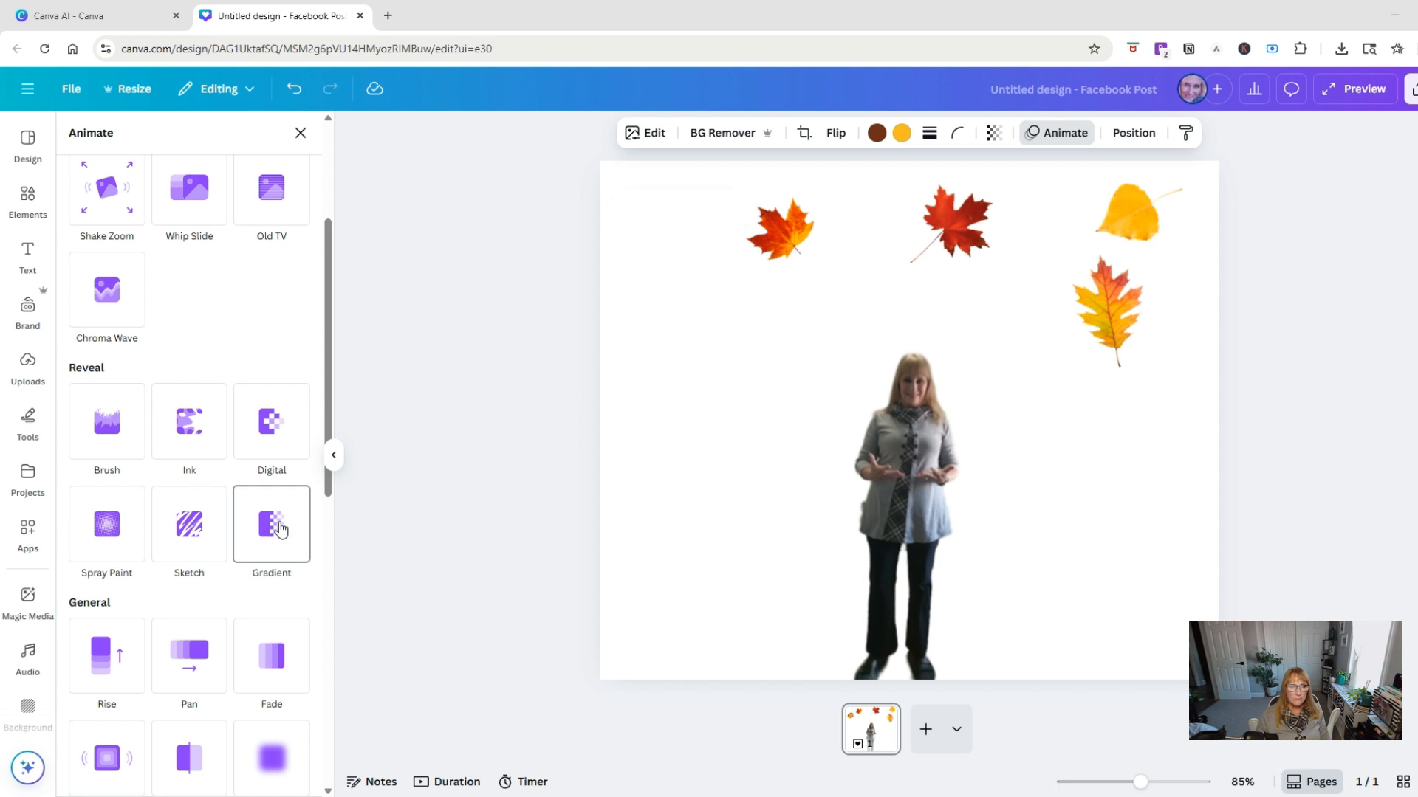
pyautogui.scroll(-3, 116, 658)
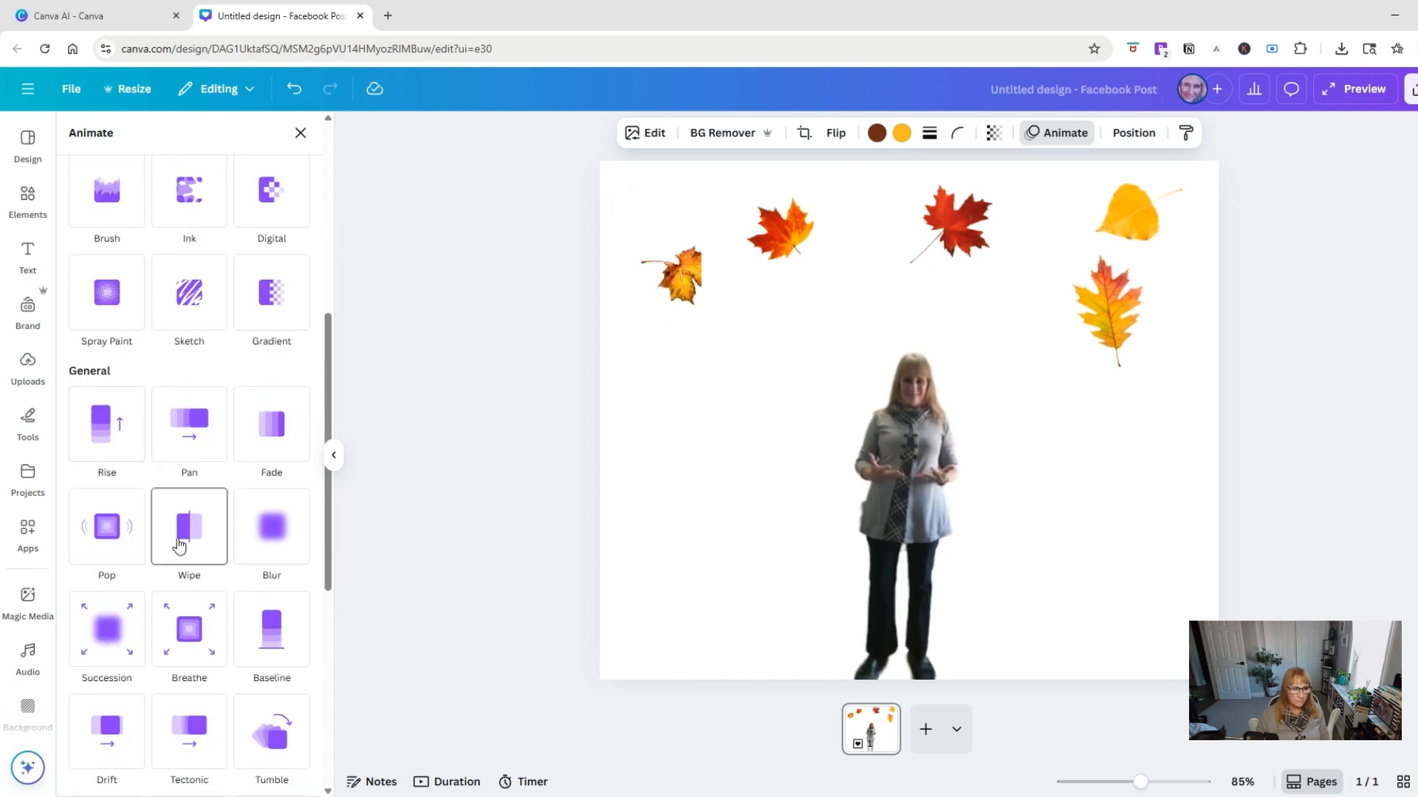
pyautogui.scroll(-2, 174, 547)
pyautogui.click(229, 318)
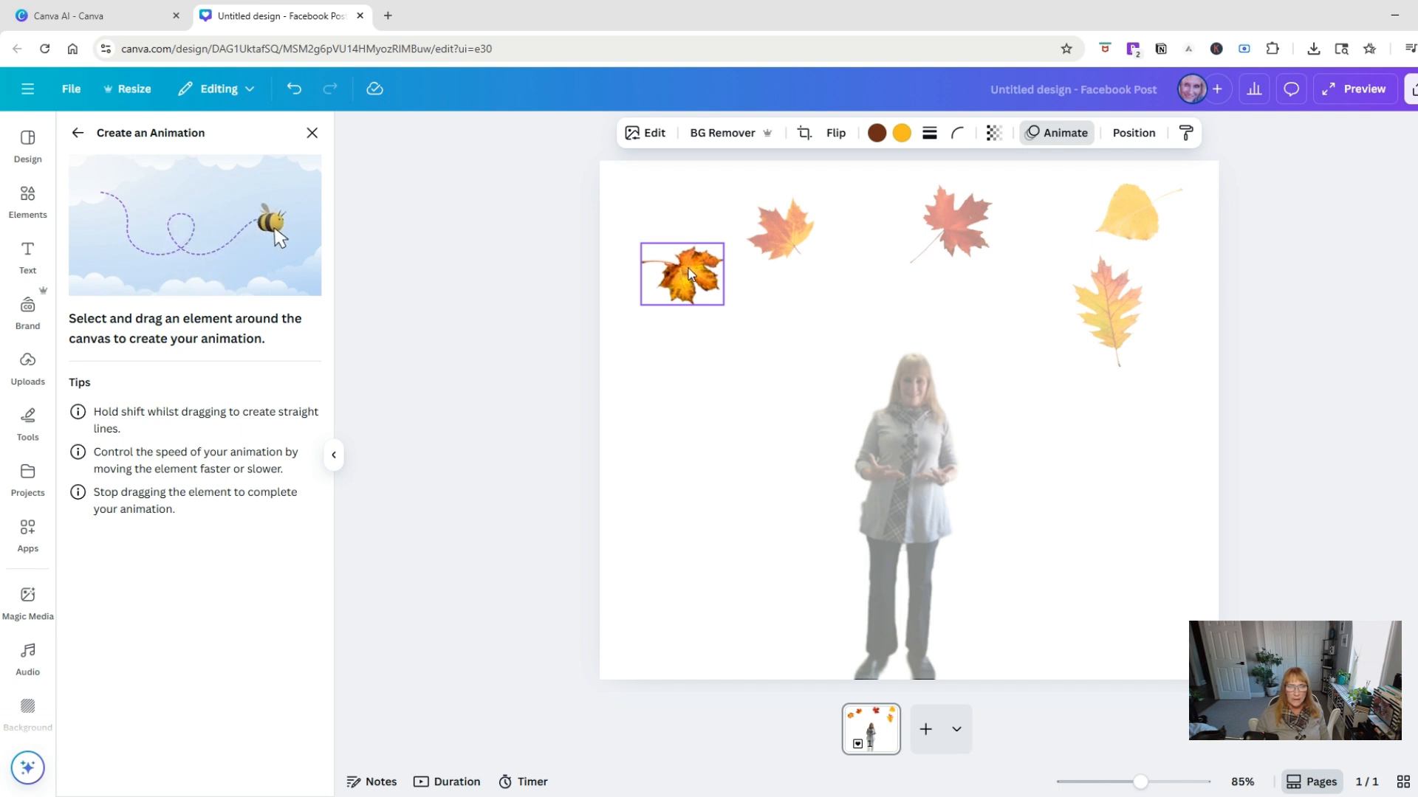
pyautogui.moveTo(714, 281)
pyautogui.mouseDown()
pyautogui.moveTo(747, 318)
pyautogui.moveTo(681, 381)
pyautogui.mouseUp()
pyautogui.moveTo(731, 428)
pyautogui.mouseDown()
pyautogui.moveTo(797, 476)
pyautogui.moveTo(739, 529)
pyautogui.moveTo(727, 578)
pyautogui.moveTo(796, 629)
pyautogui.moveTo(810, 672)
pyautogui.mouseUp()
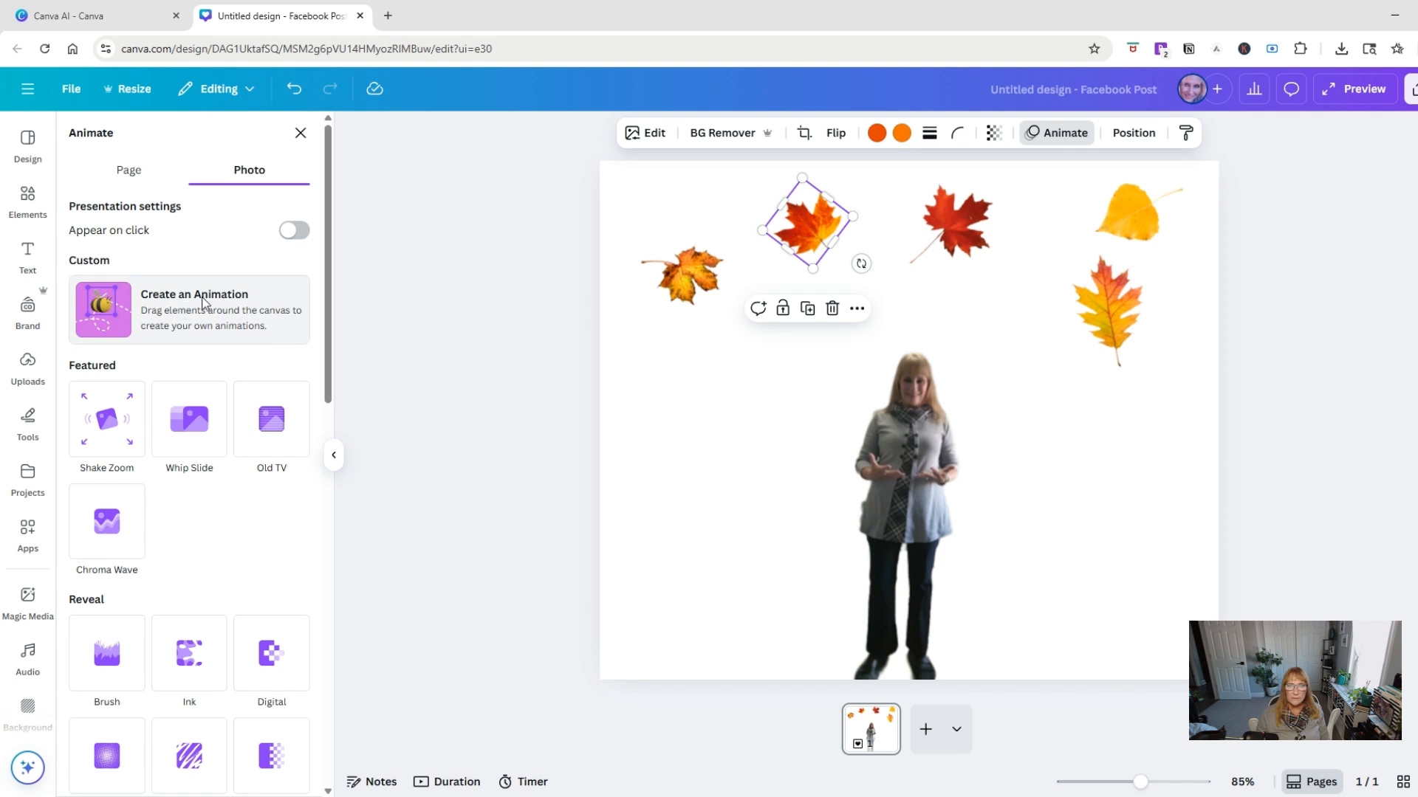
# Create a custom animation for the red-orange maple leaf along a wavy path falling to the woman's feet
pyautogui.click(202, 303)
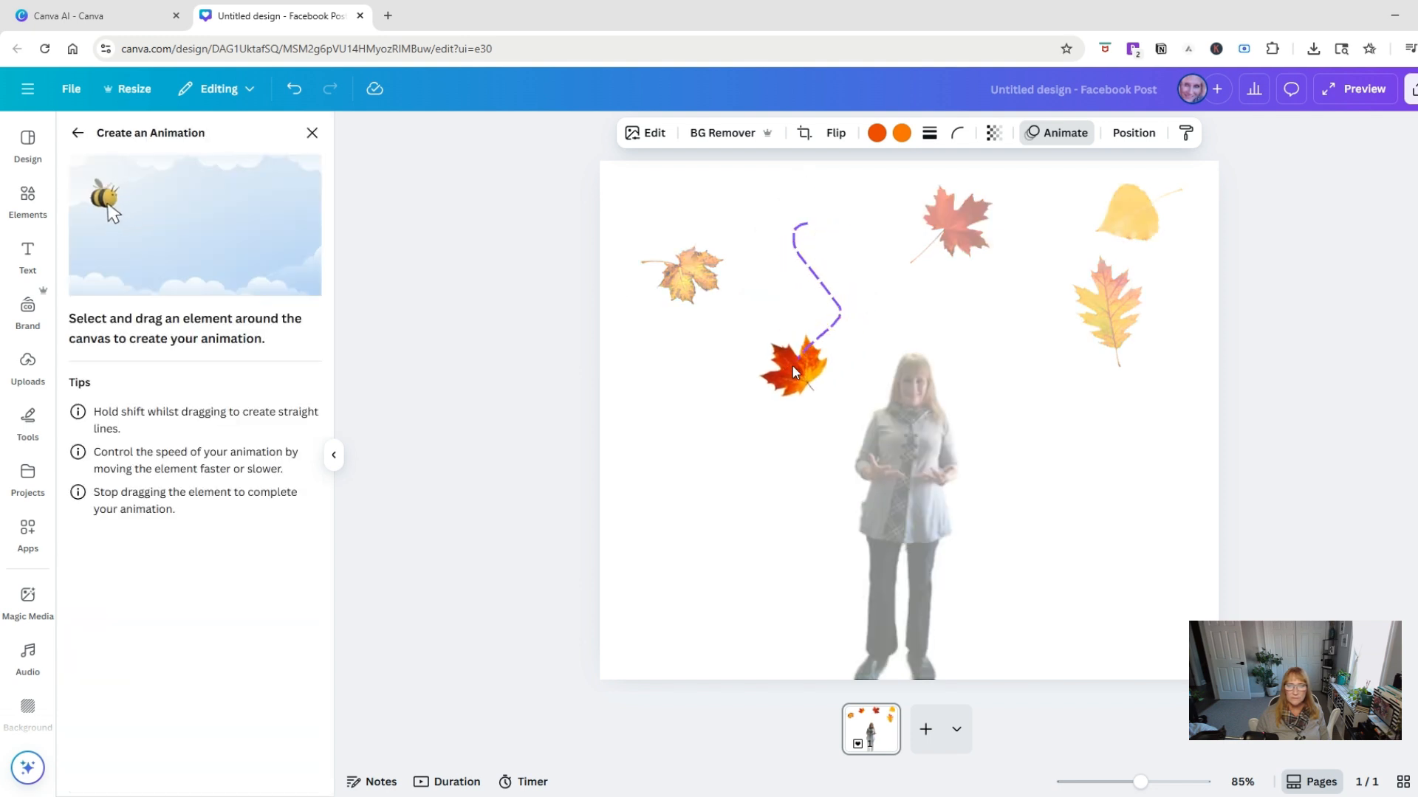
pyautogui.moveTo(792, 365)
pyautogui.mouseDown()
pyautogui.moveTo(823, 492)
pyautogui.moveTo(793, 523)
pyautogui.moveTo(782, 587)
pyautogui.moveTo(851, 660)
pyautogui.mouseUp()
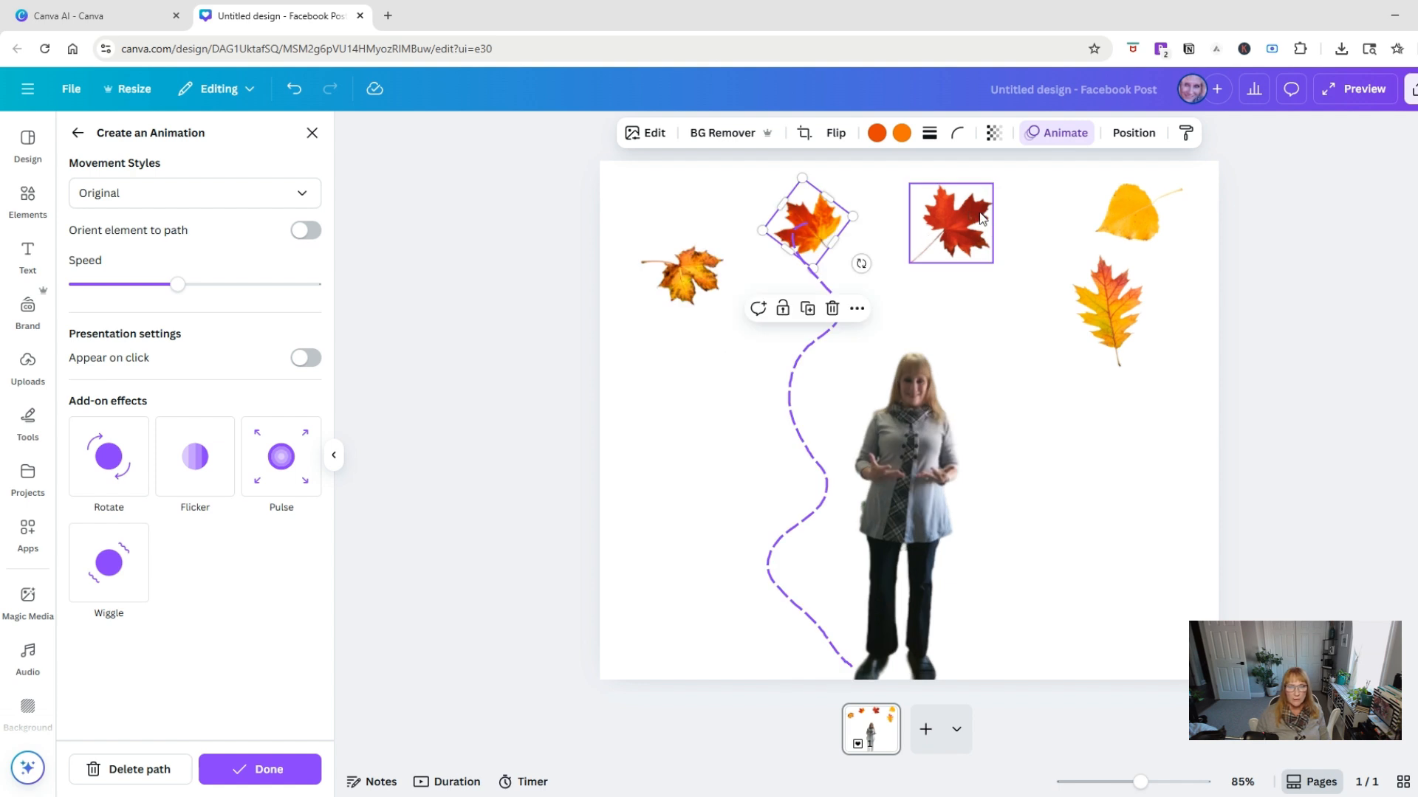
pyautogui.click(972, 235)
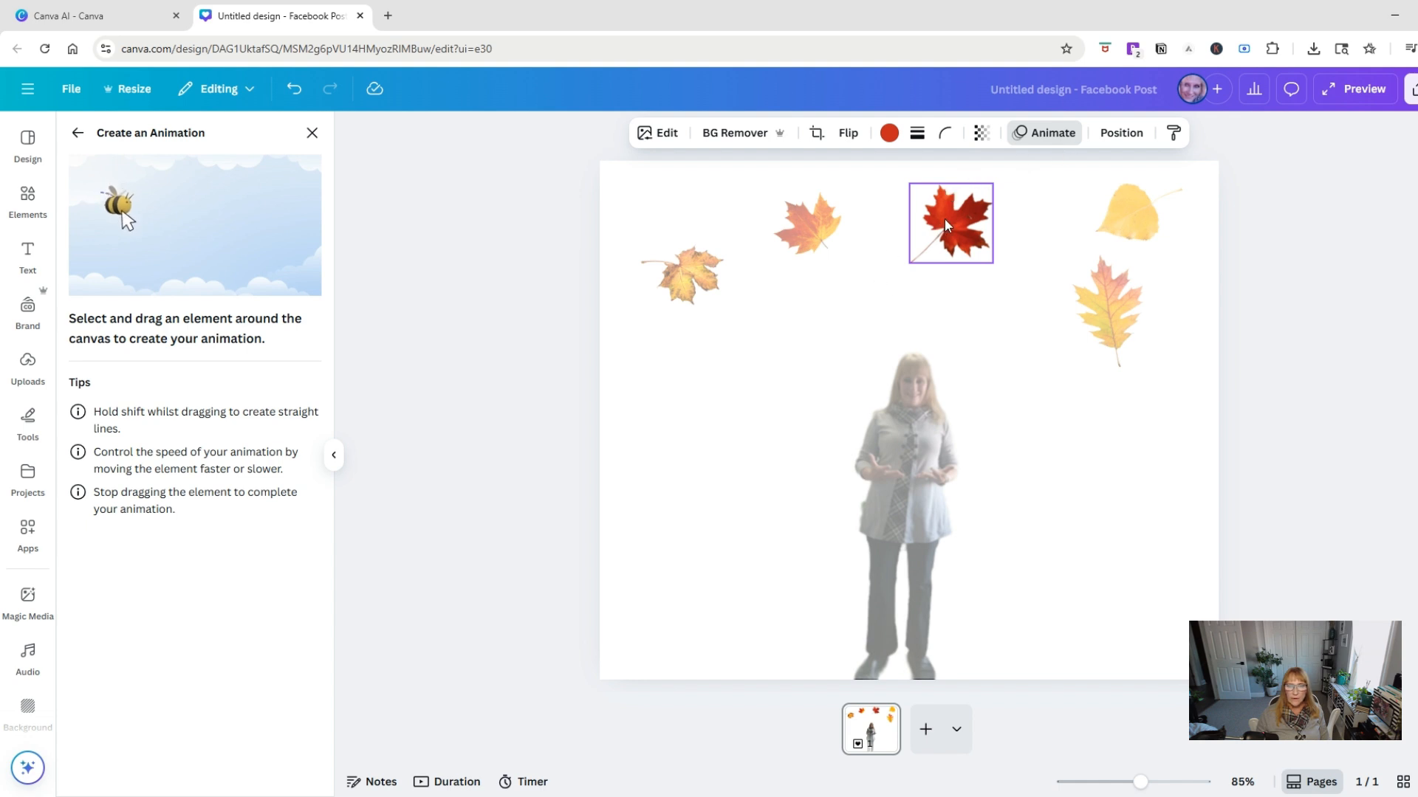
pyautogui.moveTo(957, 215)
pyautogui.mouseDown()
pyautogui.moveTo(899, 262)
pyautogui.moveTo(998, 313)
pyautogui.moveTo(944, 354)
pyautogui.moveTo(1055, 437)
pyautogui.moveTo(1012, 489)
pyautogui.mouseUp()
pyautogui.moveTo(1067, 528)
pyautogui.mouseDown()
pyautogui.moveTo(991, 570)
pyautogui.moveTo(1024, 602)
pyautogui.moveTo(1056, 607)
pyautogui.moveTo(1011, 672)
pyautogui.mouseUp()
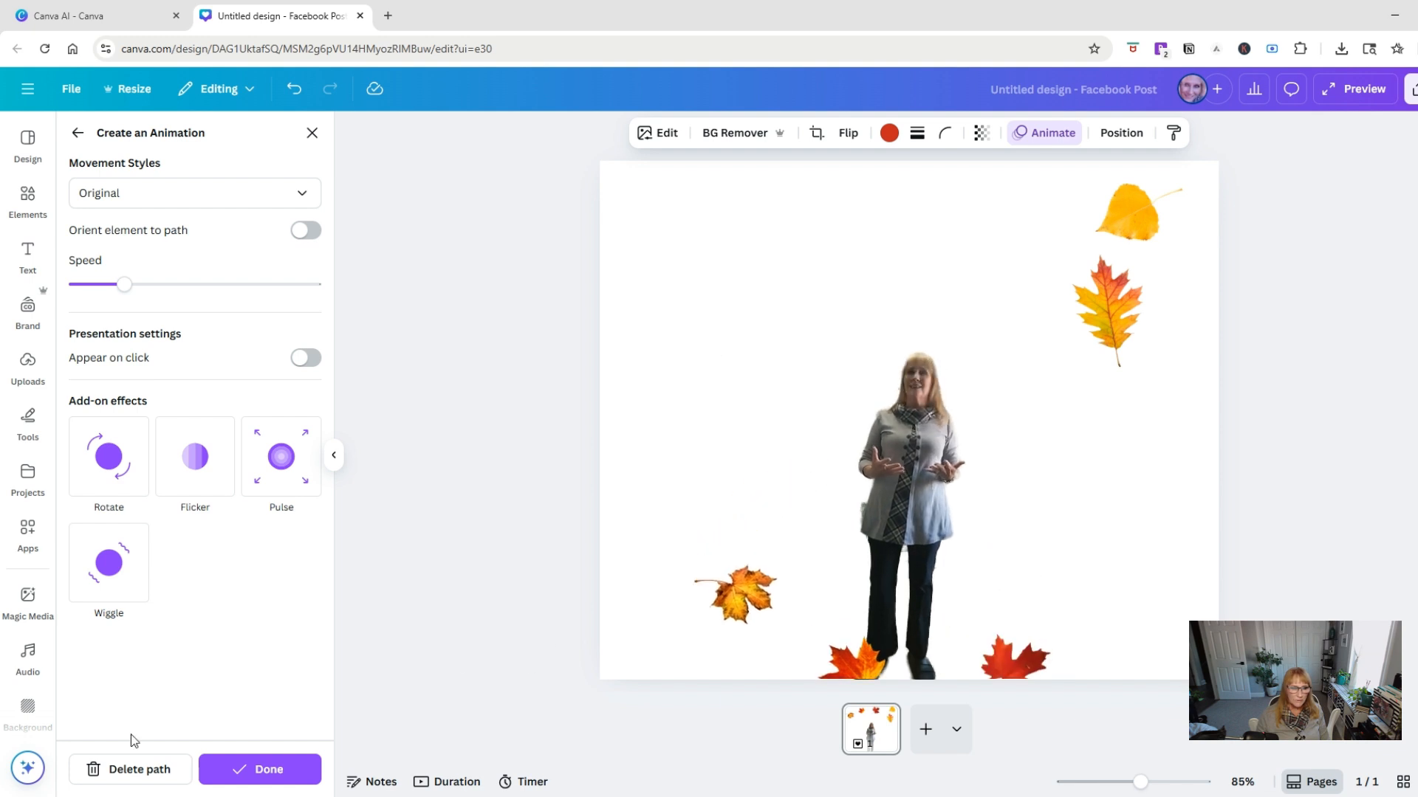
pyautogui.click(139, 772)
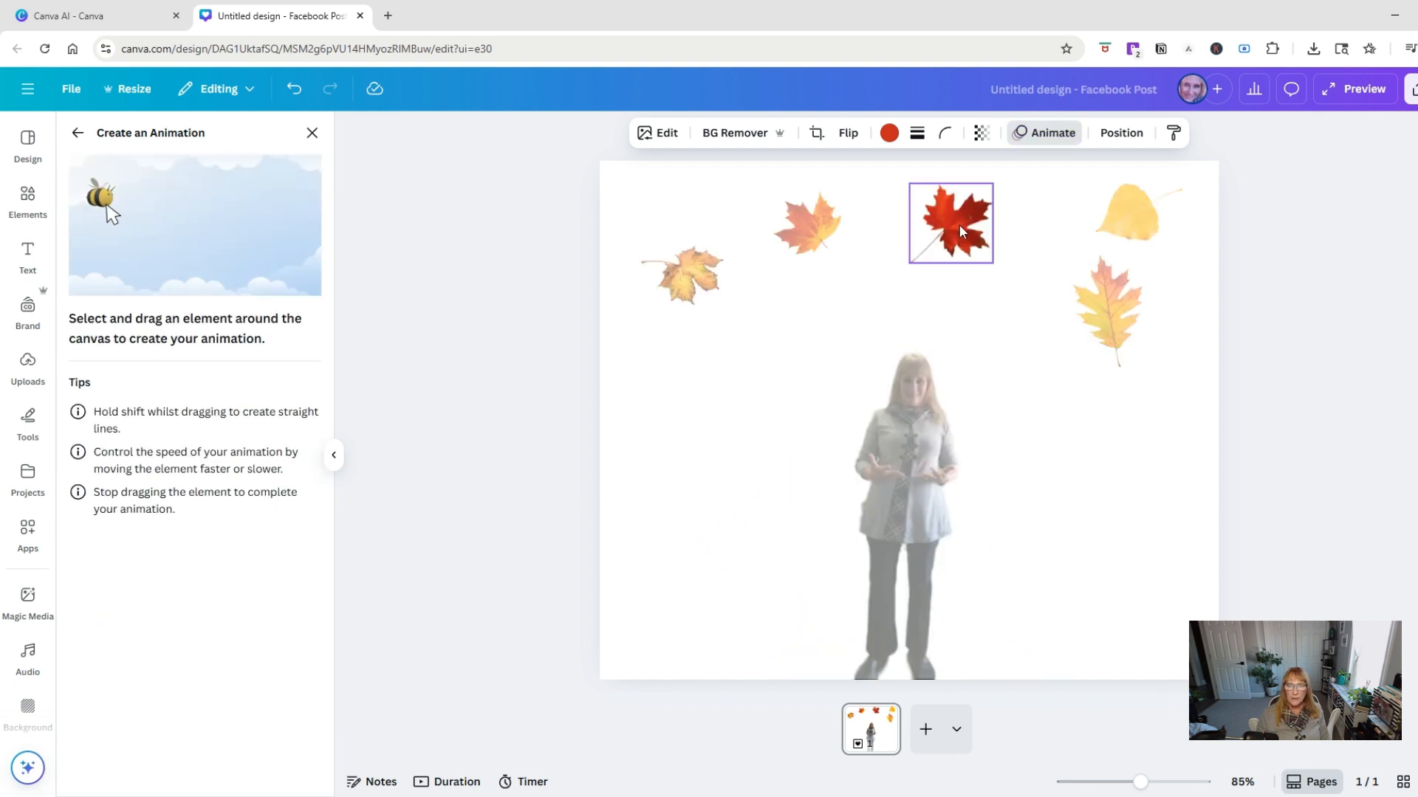
# Draw a wavy falling animation path for the red maple leaf to the right of the woman, ending near the page's bottom edge, and finish the animation
pyautogui.moveTo(956, 218)
pyautogui.mouseDown()
pyautogui.moveTo(988, 241)
pyautogui.moveTo(975, 304)
pyautogui.moveTo(1013, 346)
pyautogui.moveTo(1026, 400)
pyautogui.moveTo(1006, 435)
pyautogui.moveTo(1028, 524)
pyautogui.moveTo(988, 557)
pyautogui.moveTo(977, 610)
pyautogui.moveTo(1008, 650)
pyautogui.mouseUp()
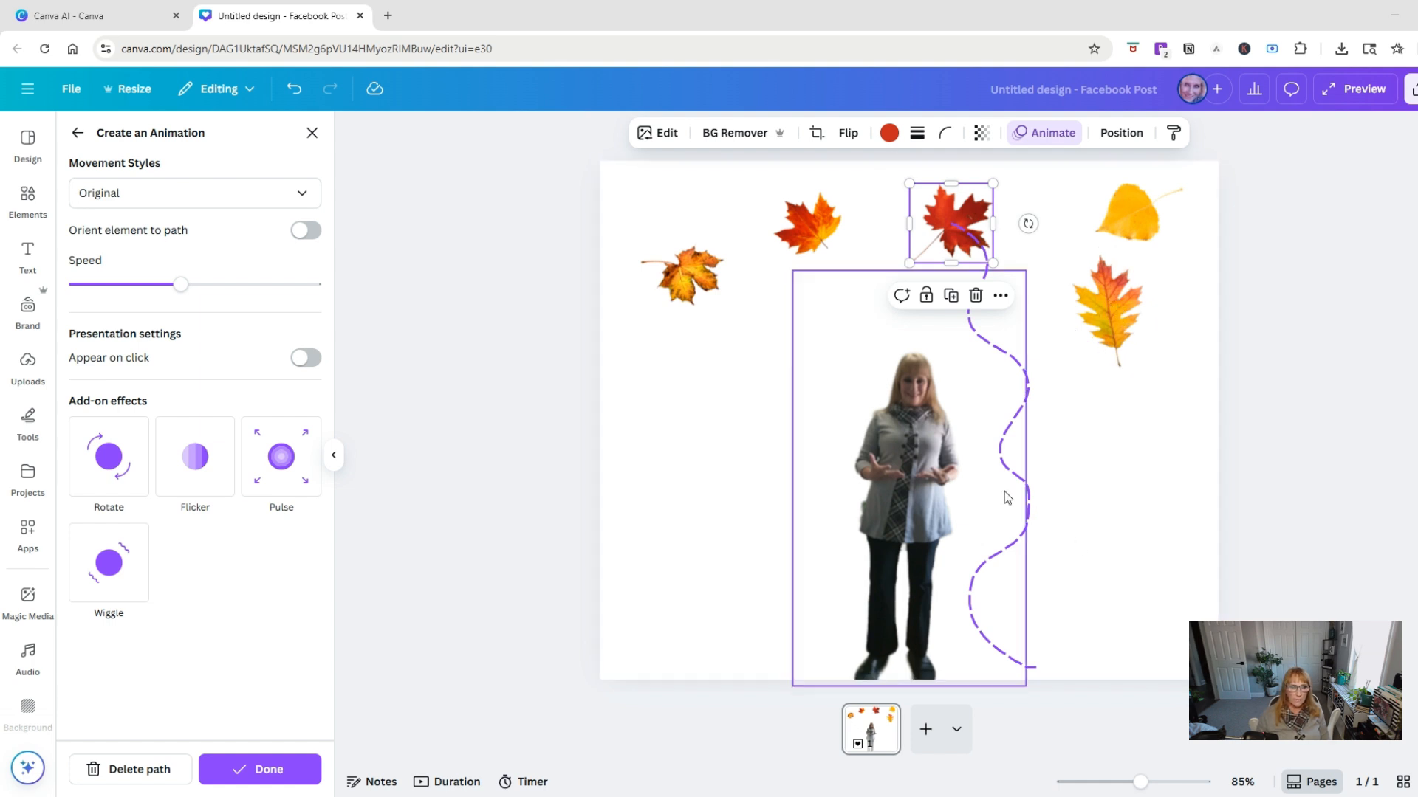
pyautogui.click(251, 770)
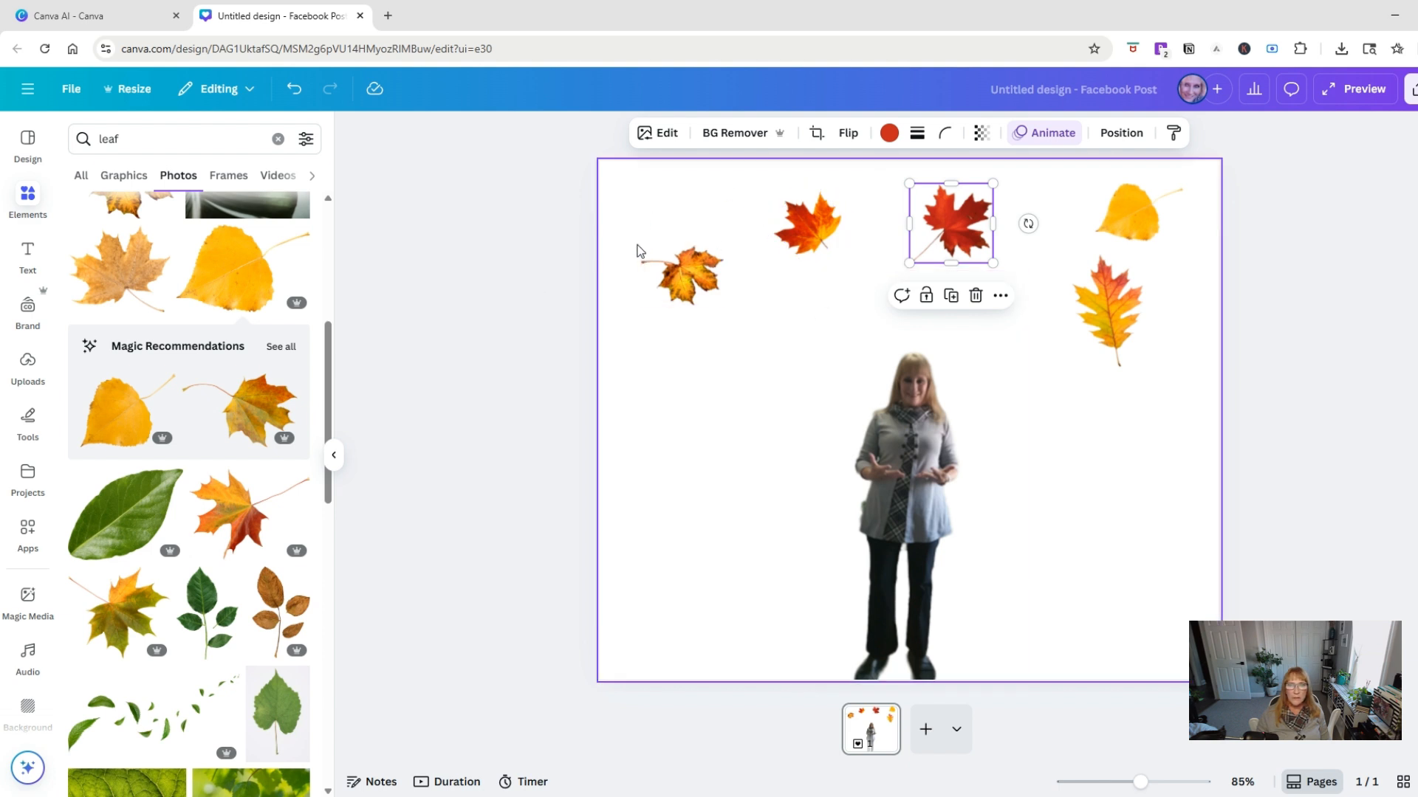
# Generate Magic Background options for the page and apply the misty grey-blue one with bare branches and scattered orange leaves
pyautogui.click(783, 155)
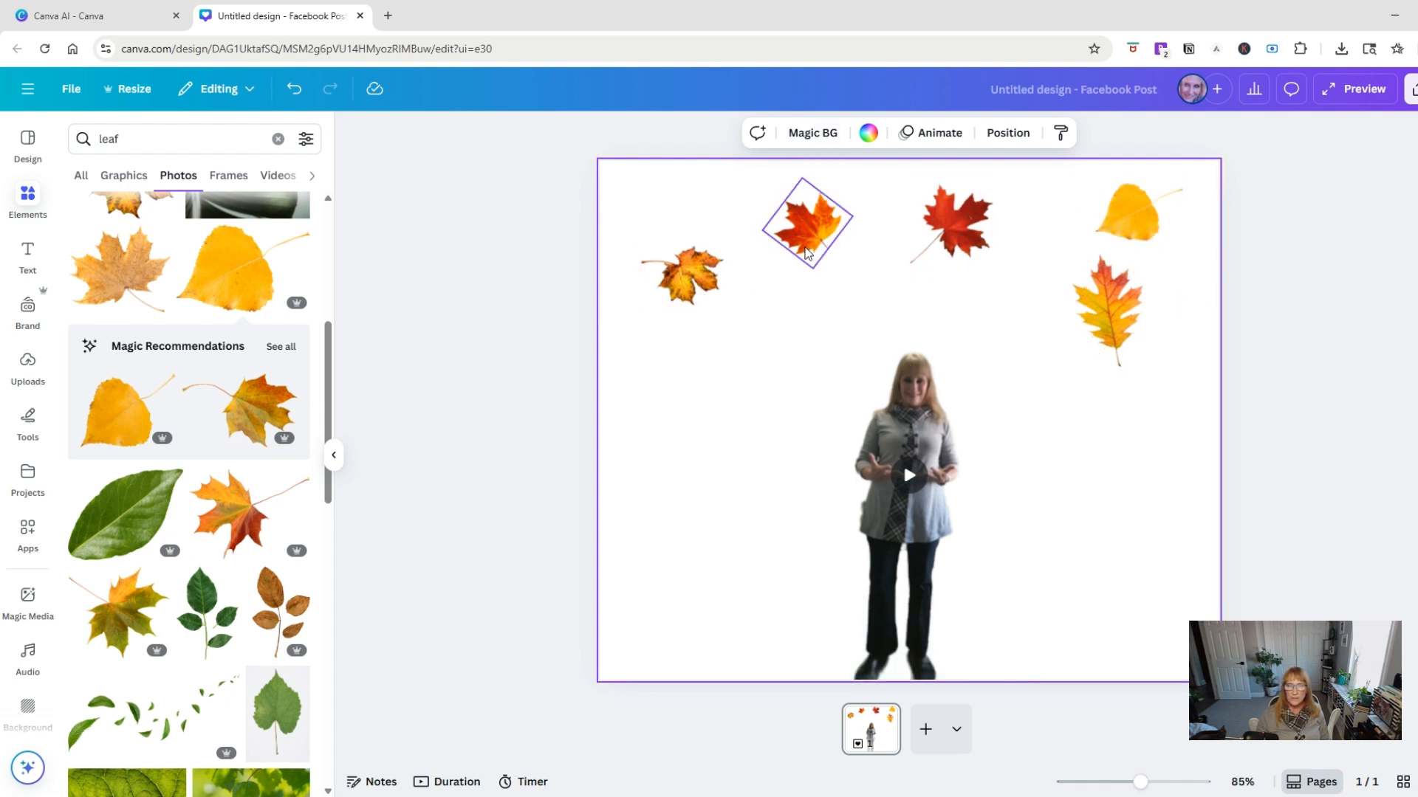
pyautogui.click(815, 134)
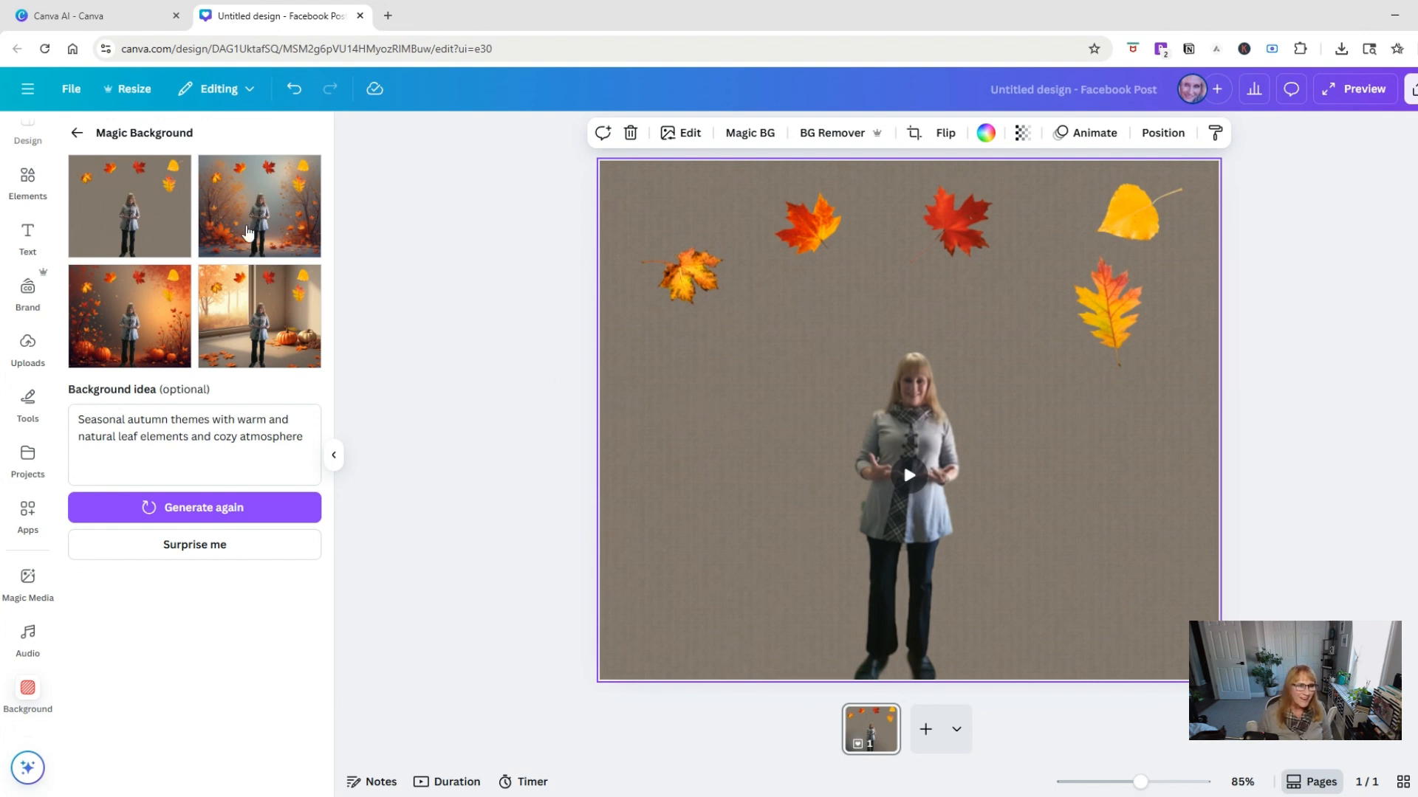
pyautogui.click(246, 213)
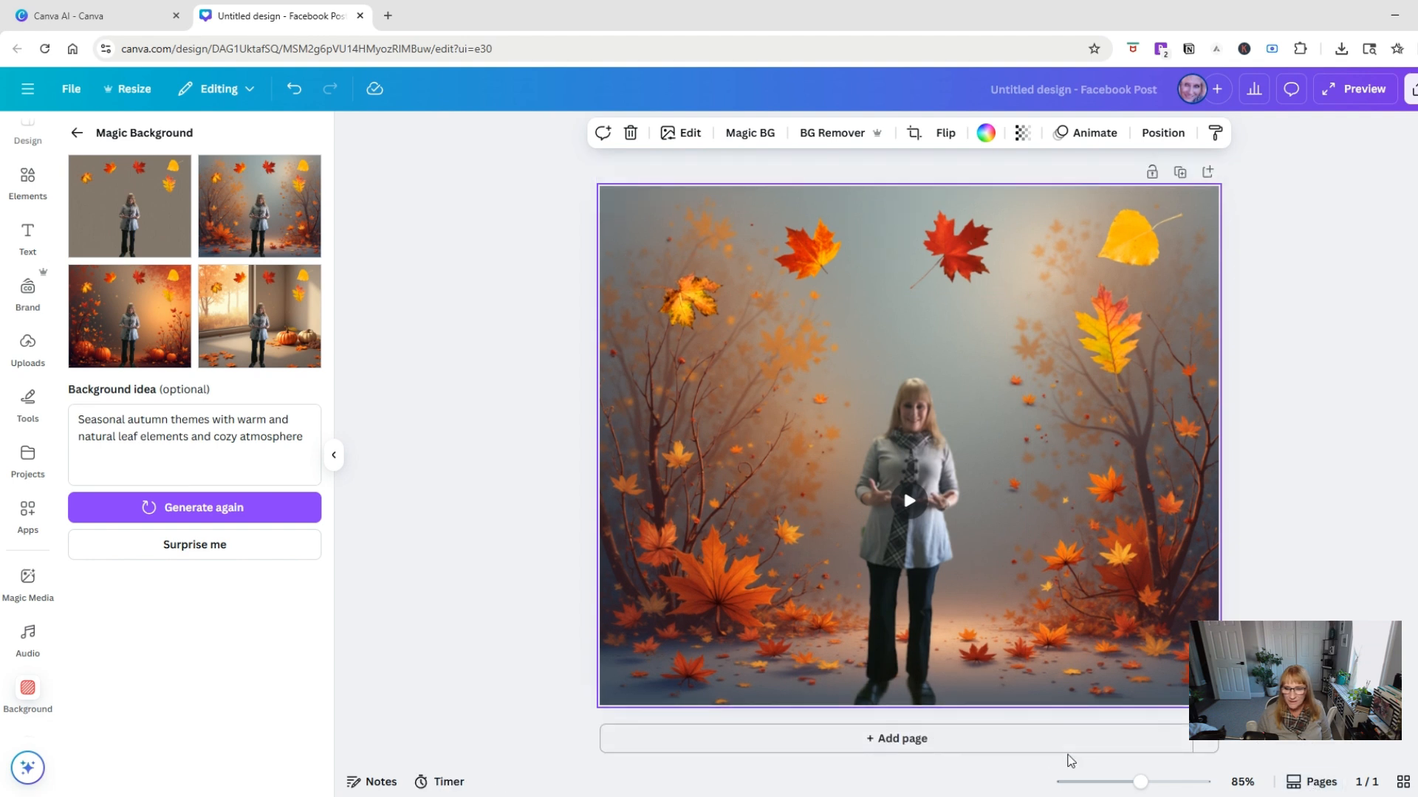
# Show the page's duration timeline and play the design to check the falling leaves against the background
pyautogui.click(1320, 783)
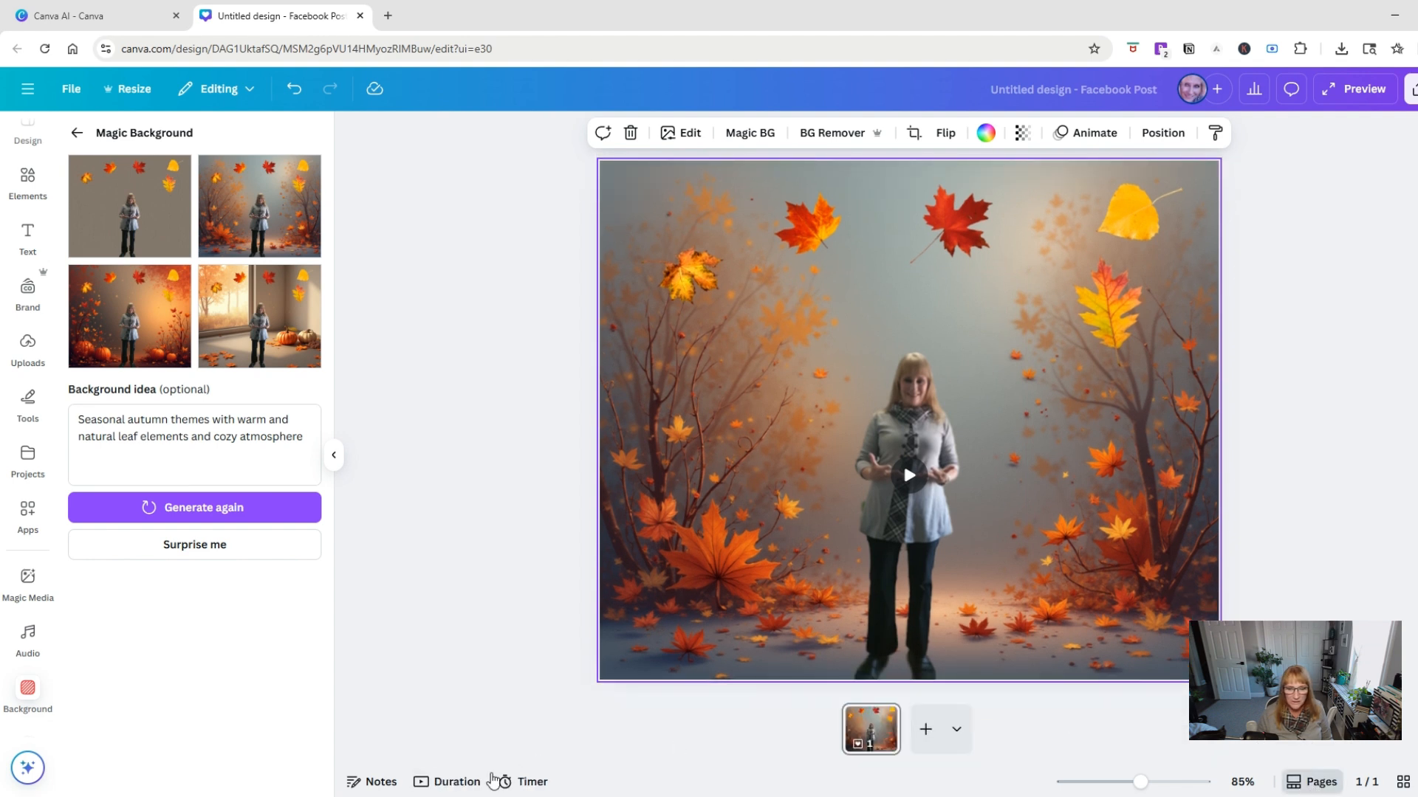
pyautogui.click(448, 782)
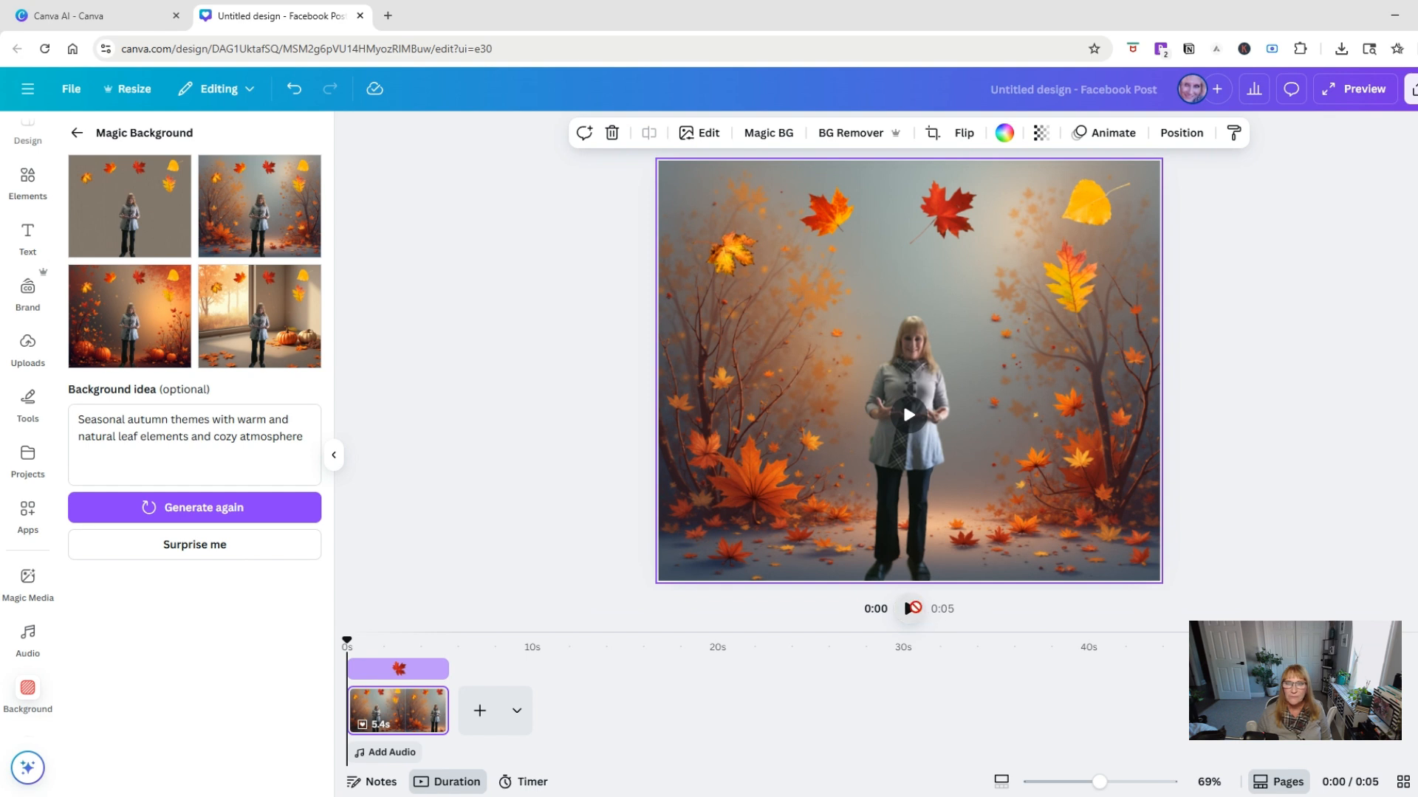
pyautogui.click(913, 609)
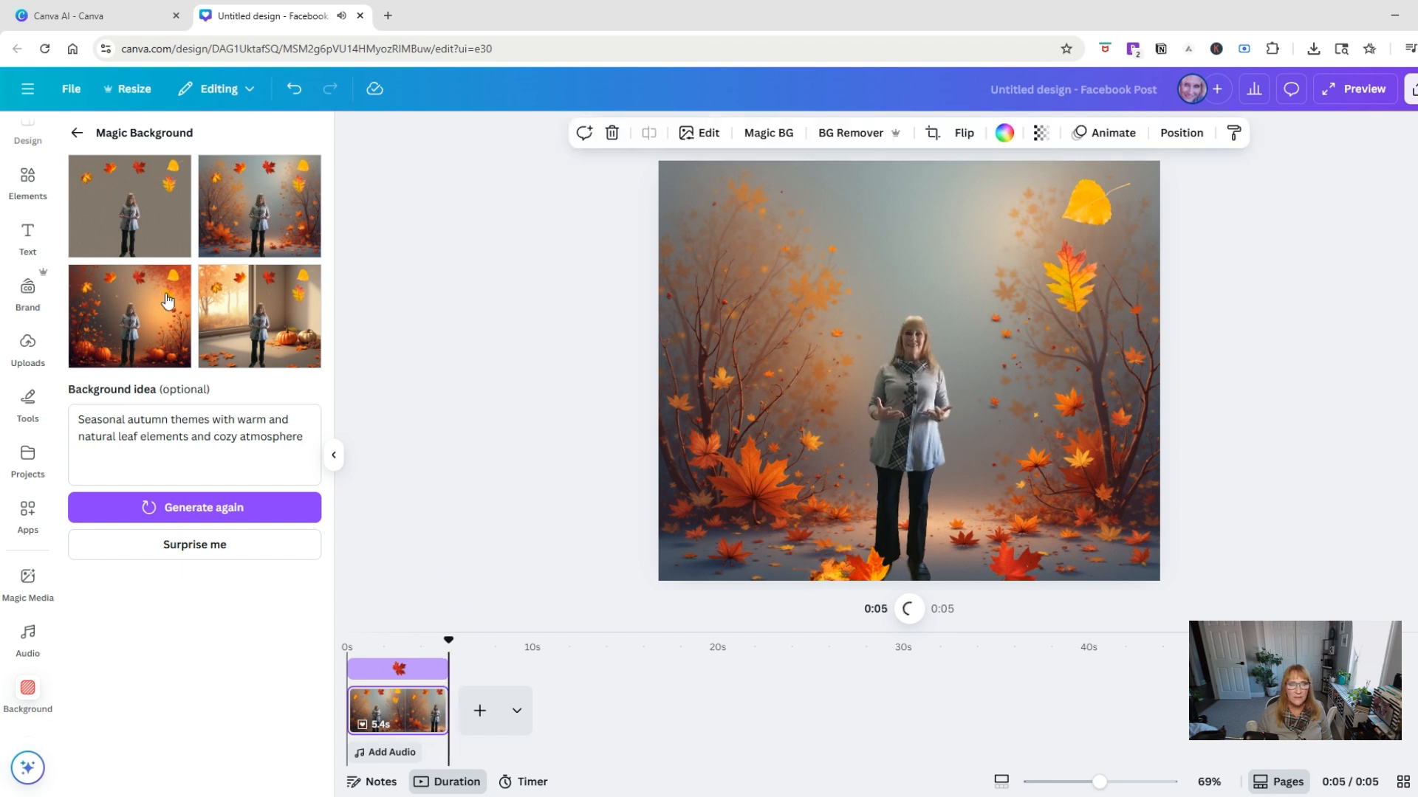
# Try the dark orange pumpkin background variation on the page and play the design with it
pyautogui.click(127, 321)
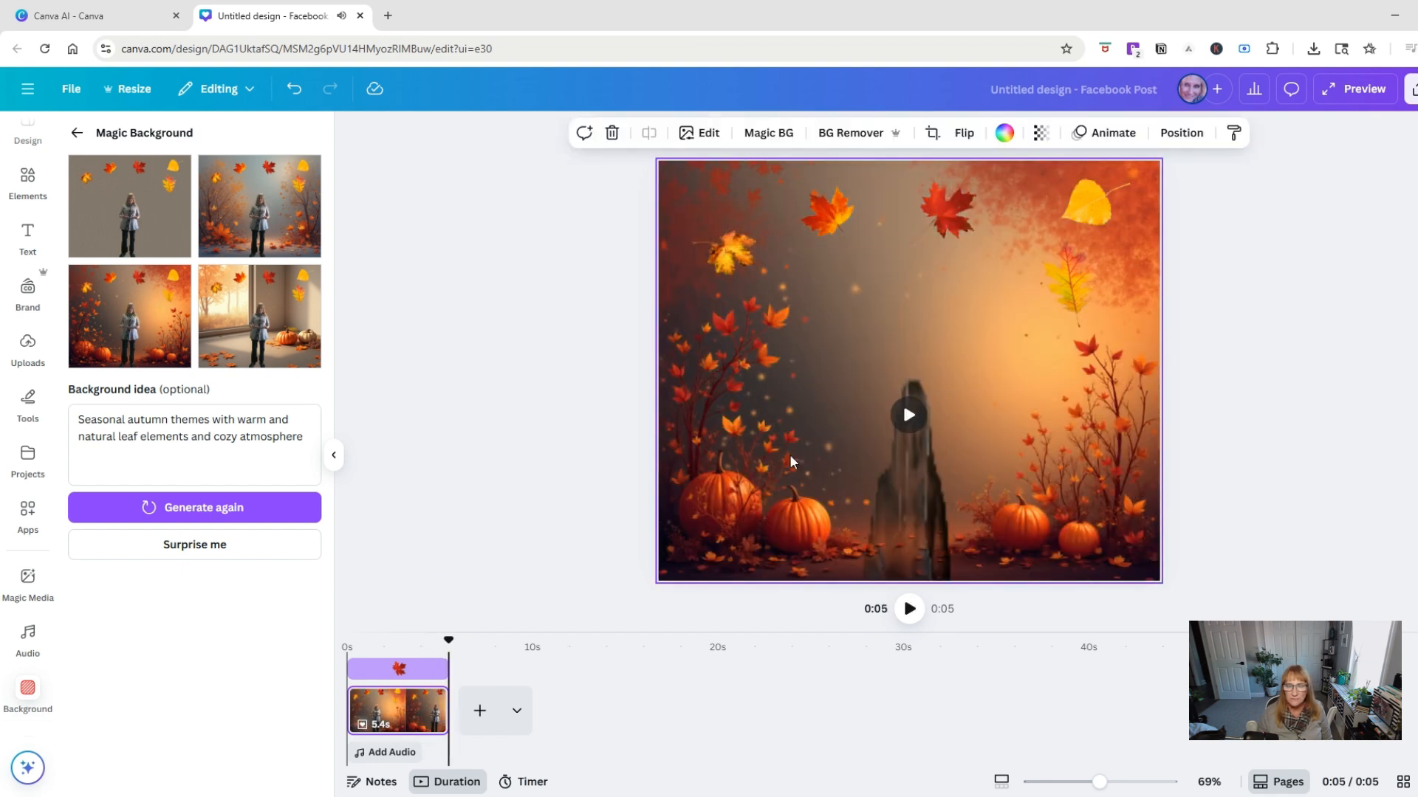
pyautogui.click(909, 610)
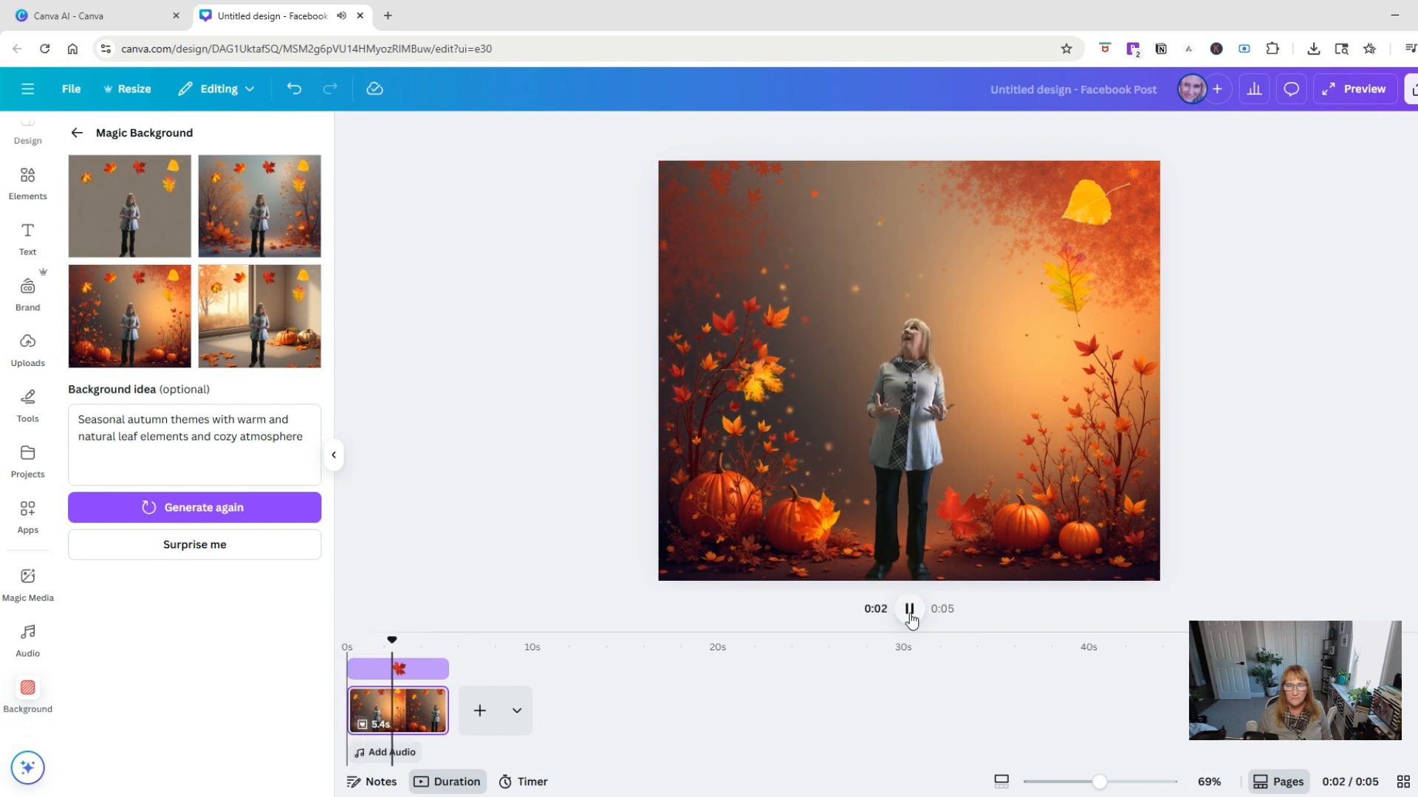
pyautogui.click(257, 191)
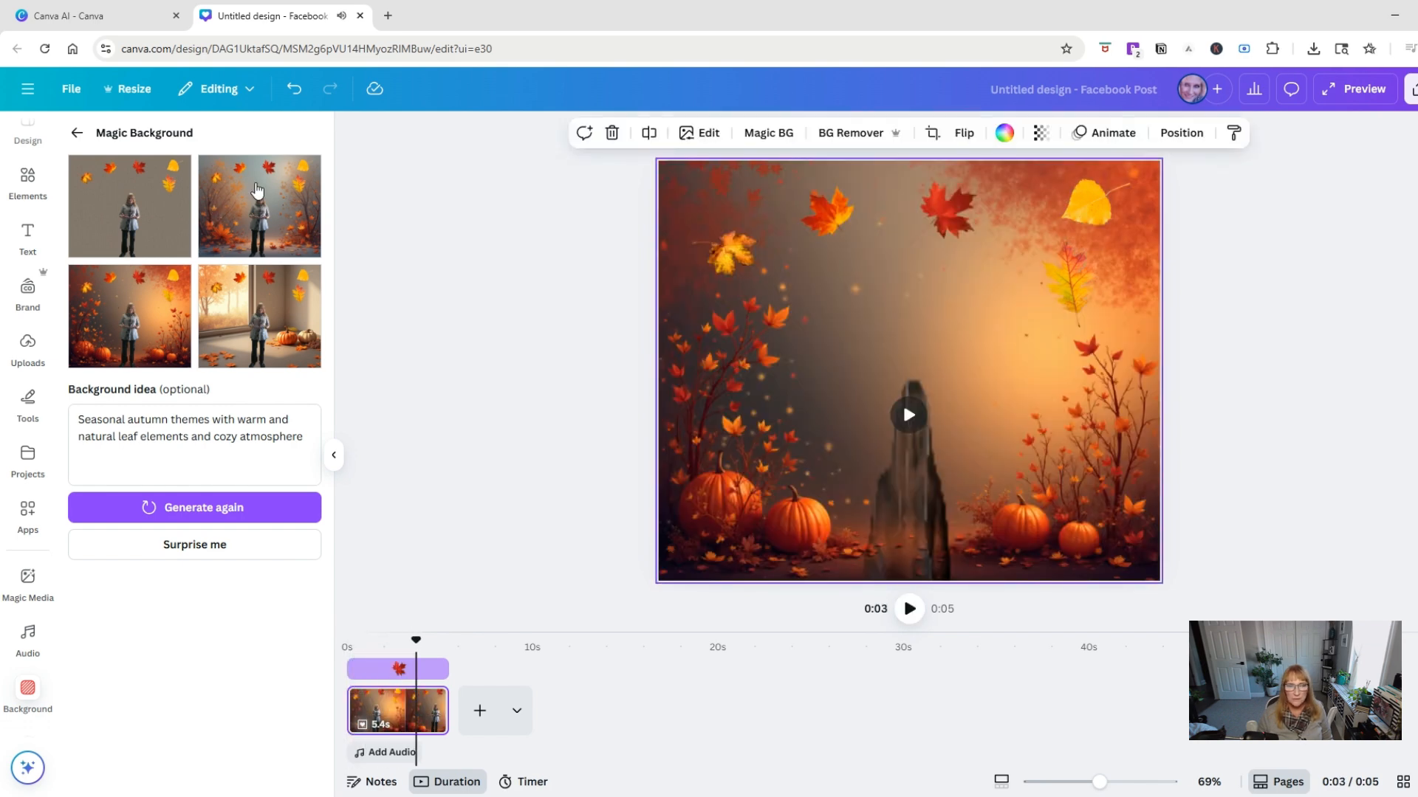
pyautogui.click(909, 609)
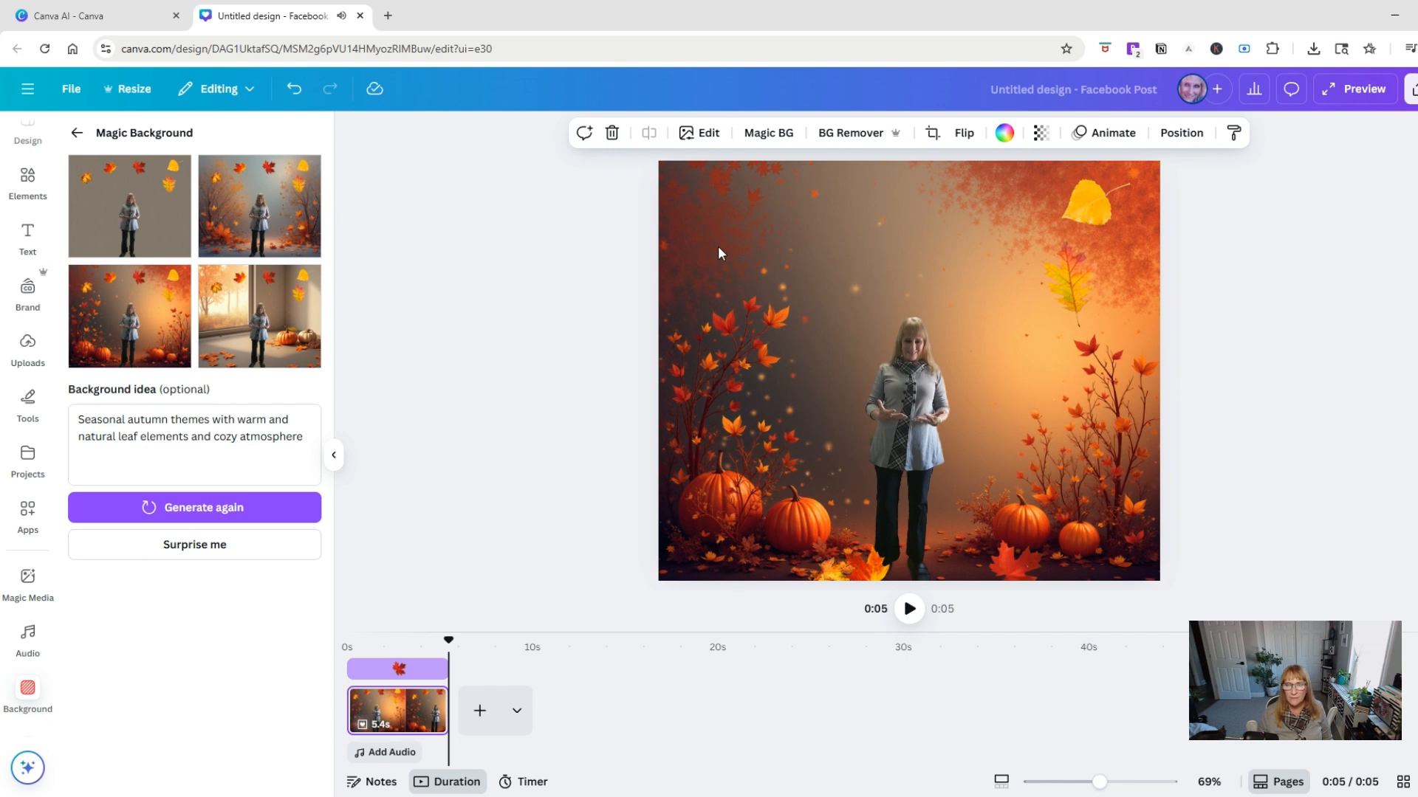
pyautogui.click(765, 136)
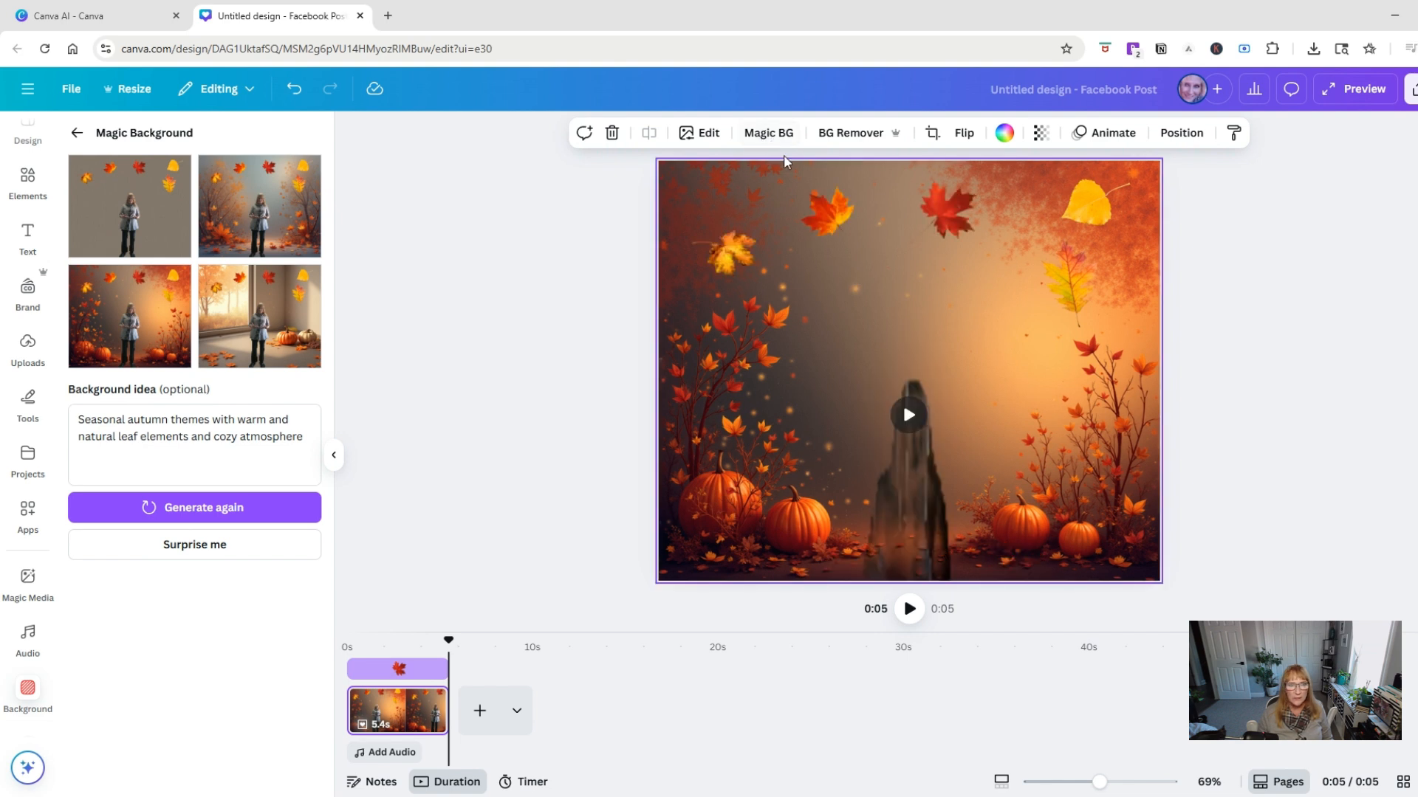
pyautogui.click(185, 513)
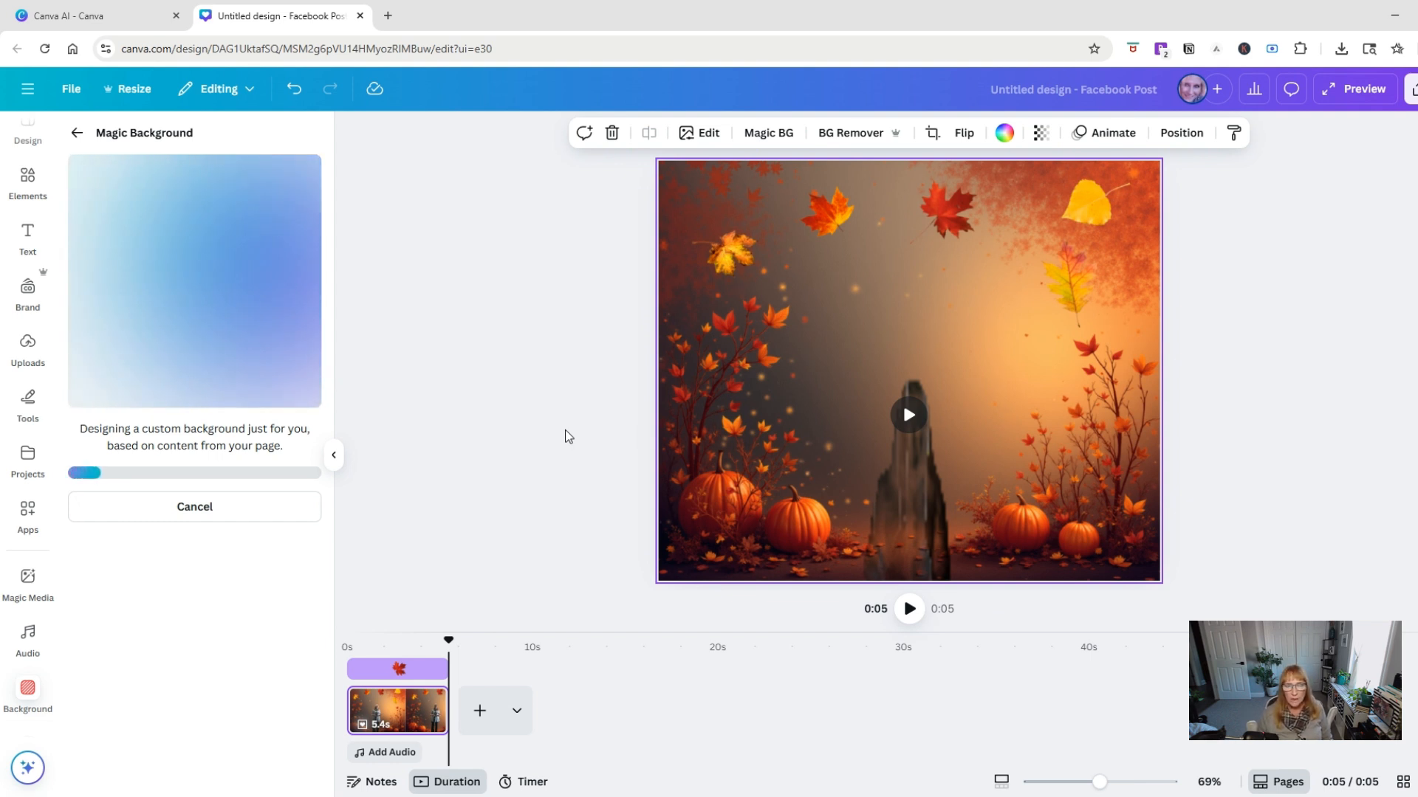
pyautogui.click(172, 517)
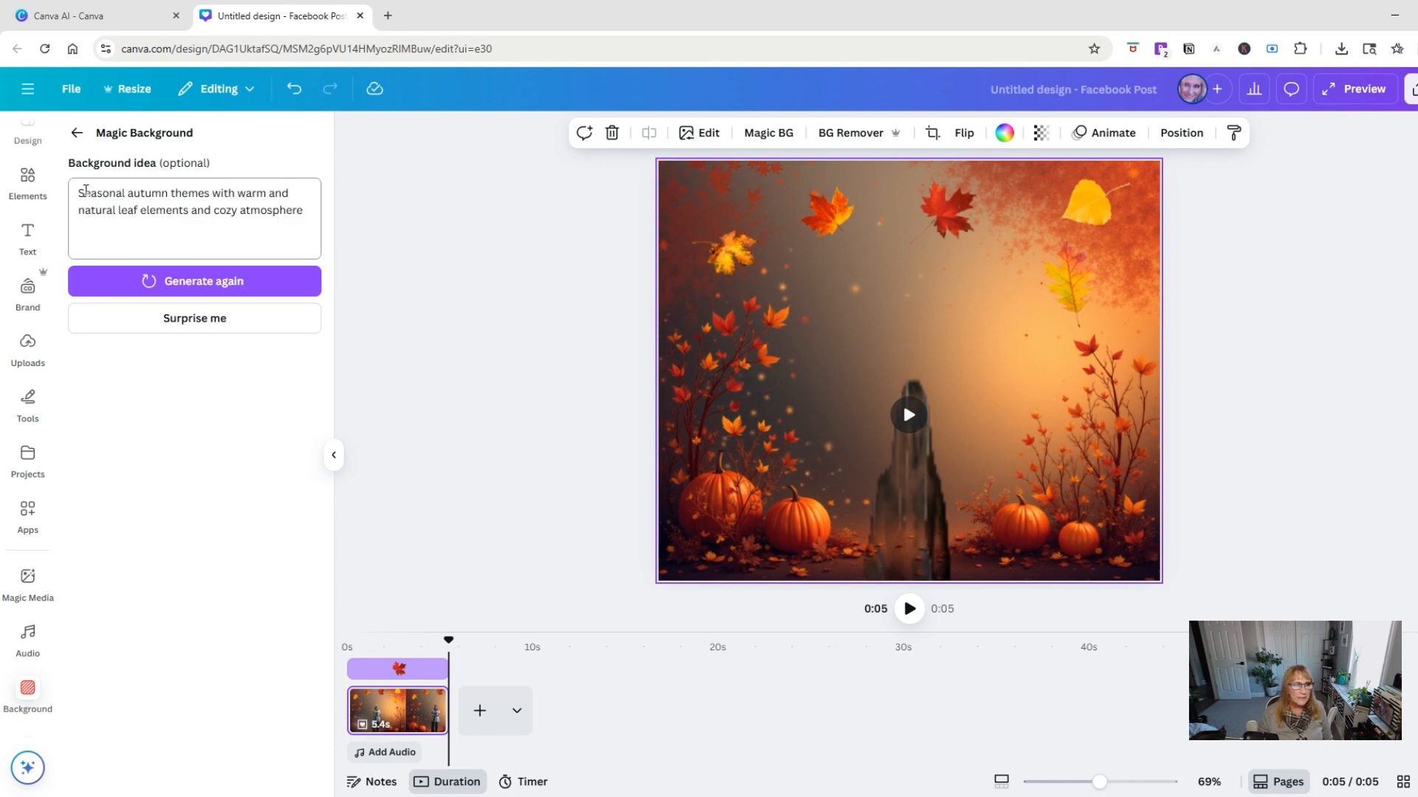
# Generate new backgrounds from the idea "autumn background with trees and mountains and a soft breeze blowing"
pyautogui.moveTo(80, 191); pyautogui.dragTo(307, 209)
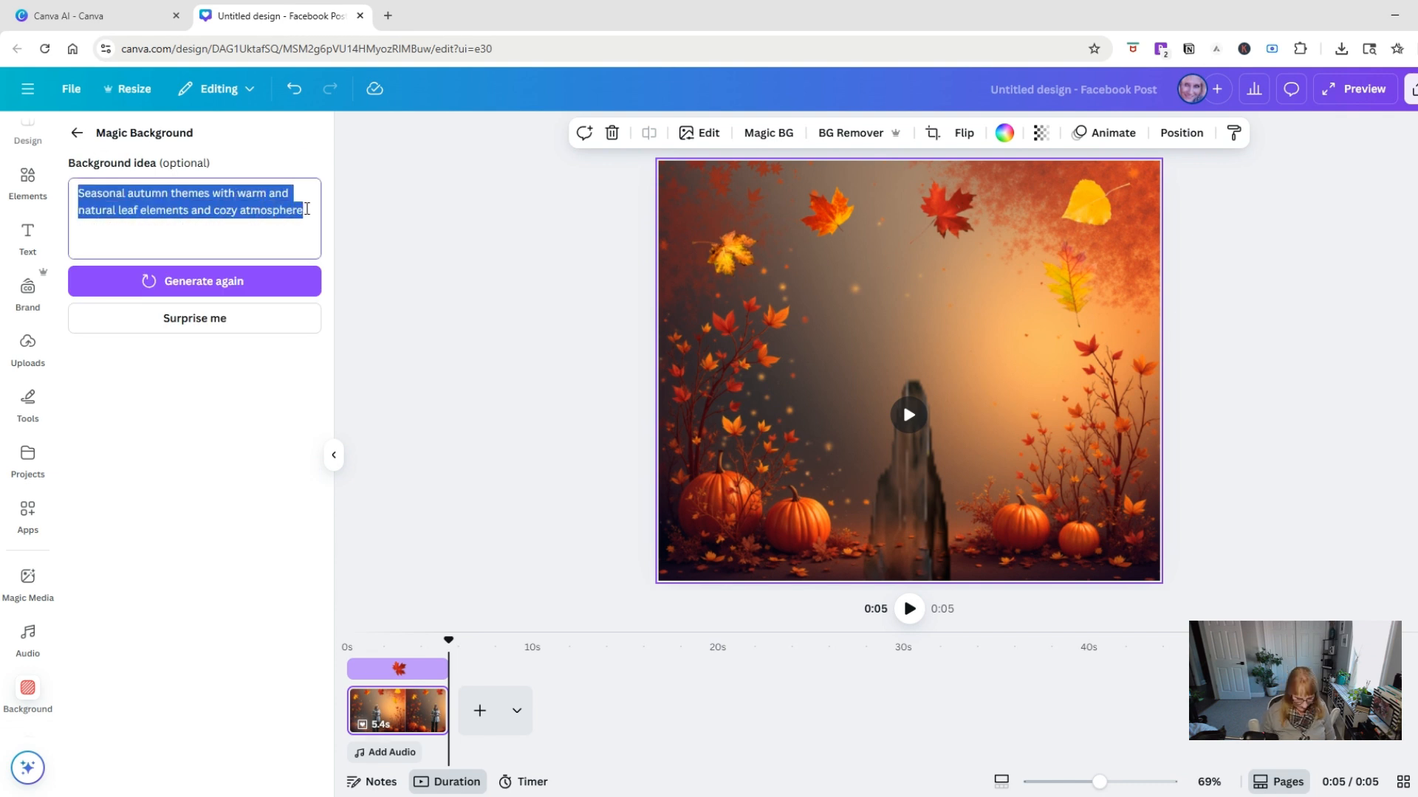
pyautogui.write('autumn background with trees and mountains and a soft breeze blowin')
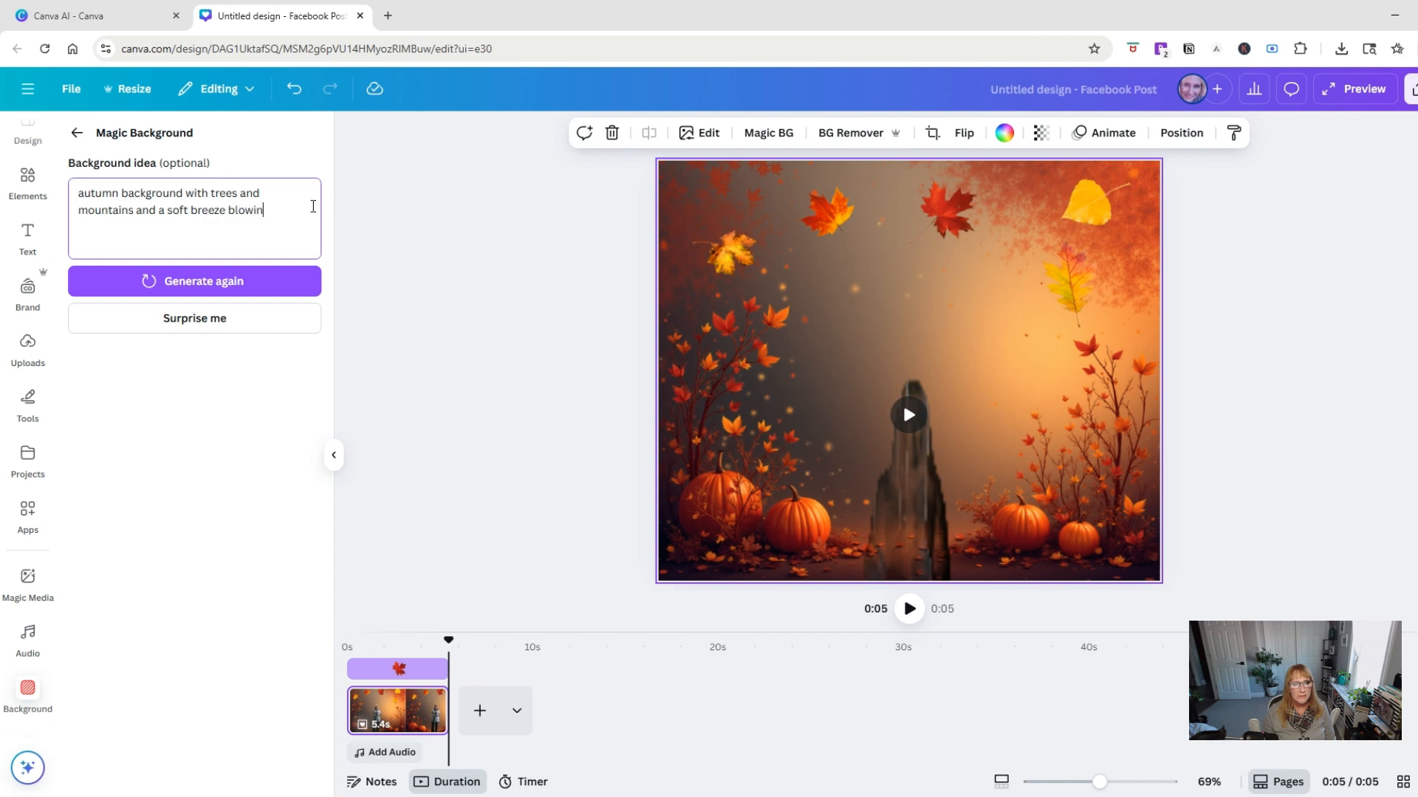
pyautogui.write('g')
pyautogui.click(169, 281)
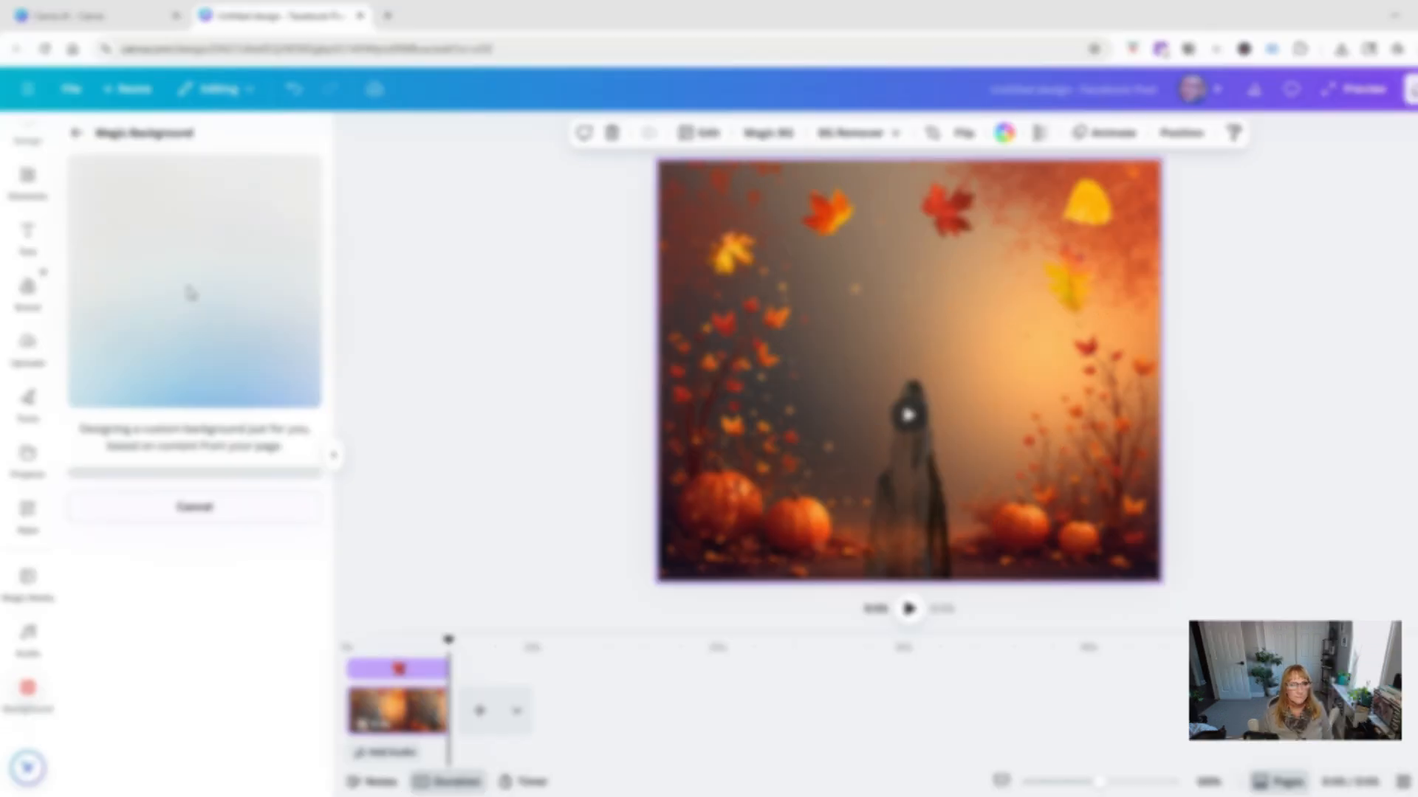
# Apply the generated beige background with the large orange tree, path and hazy mountains, and play the design to preview it
pyautogui.click(133, 314)
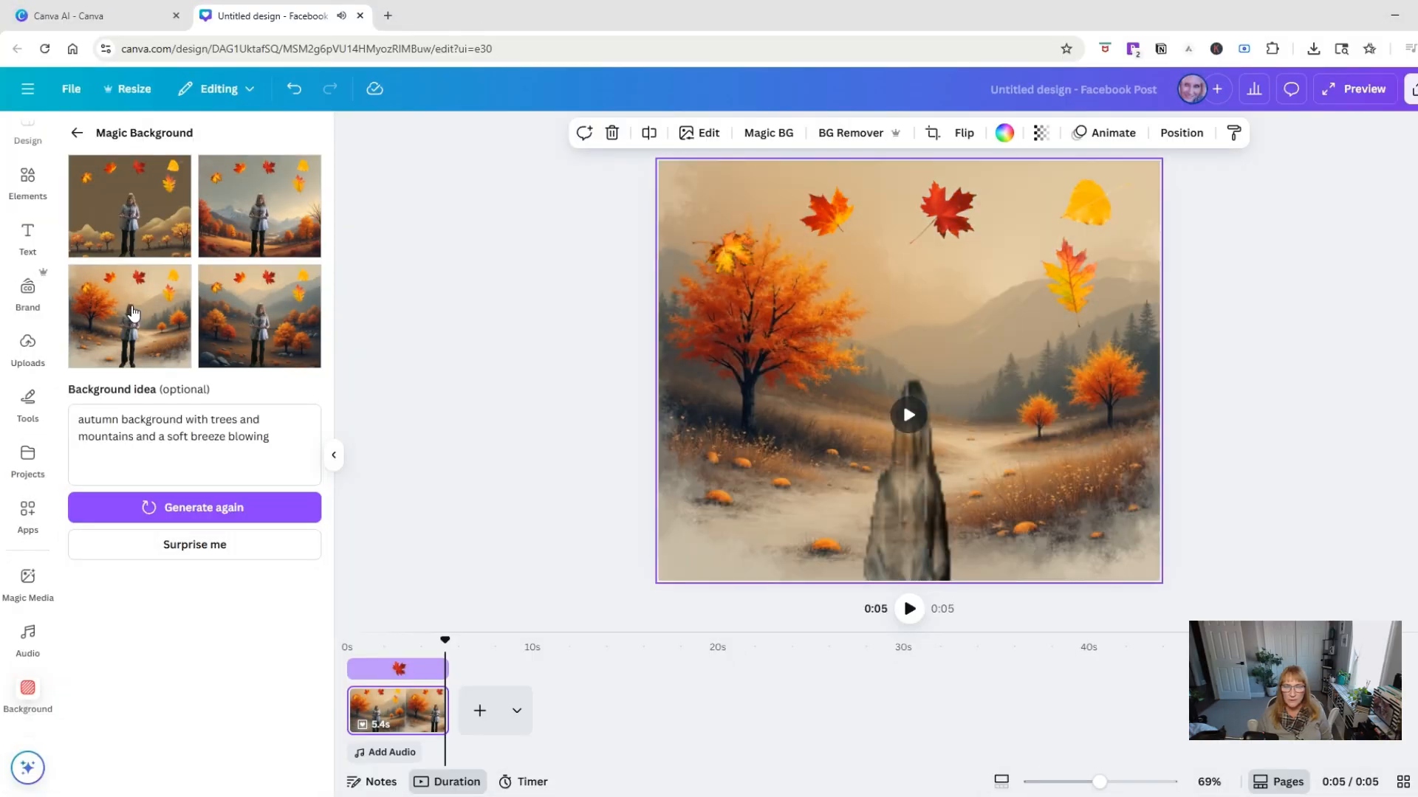
pyautogui.click(909, 609)
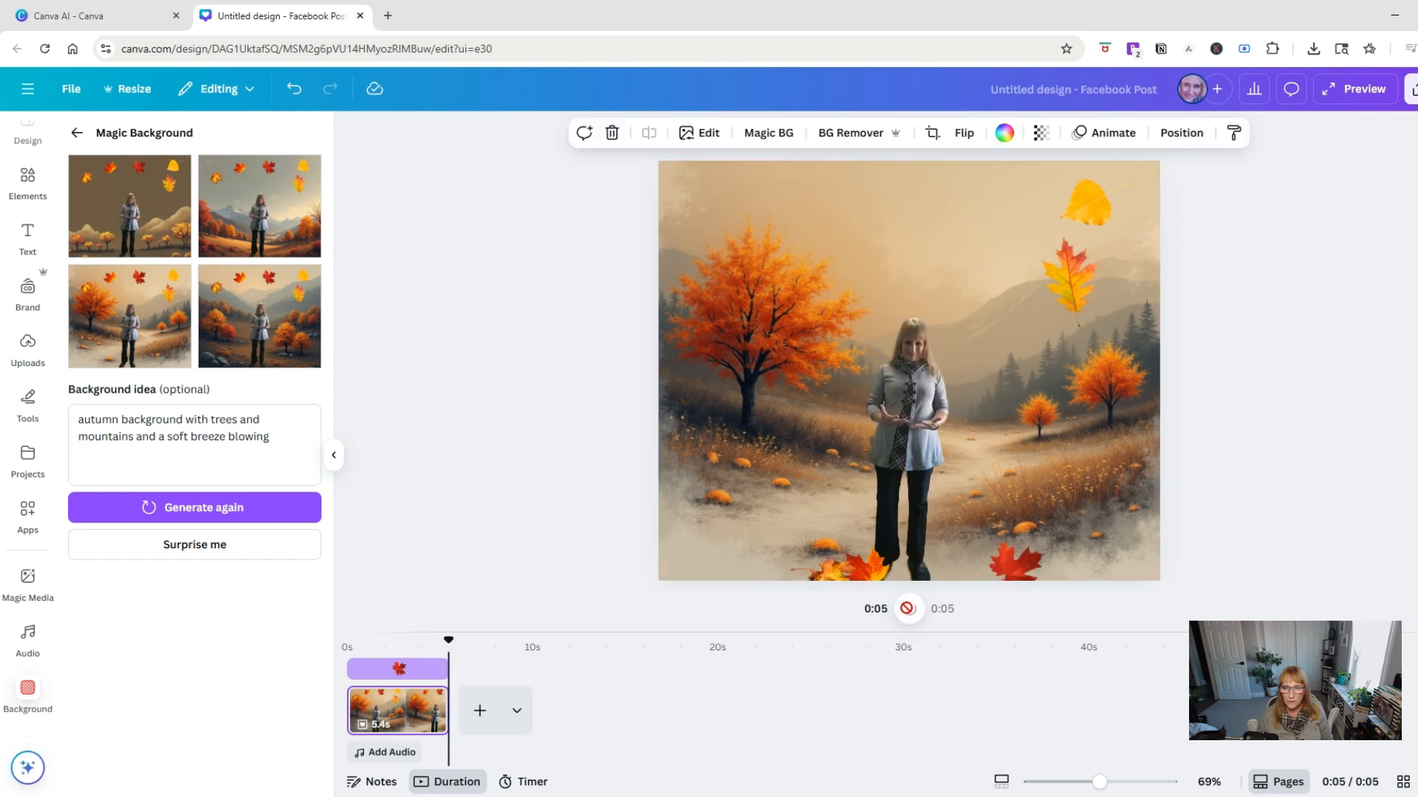
pyautogui.click(909, 609)
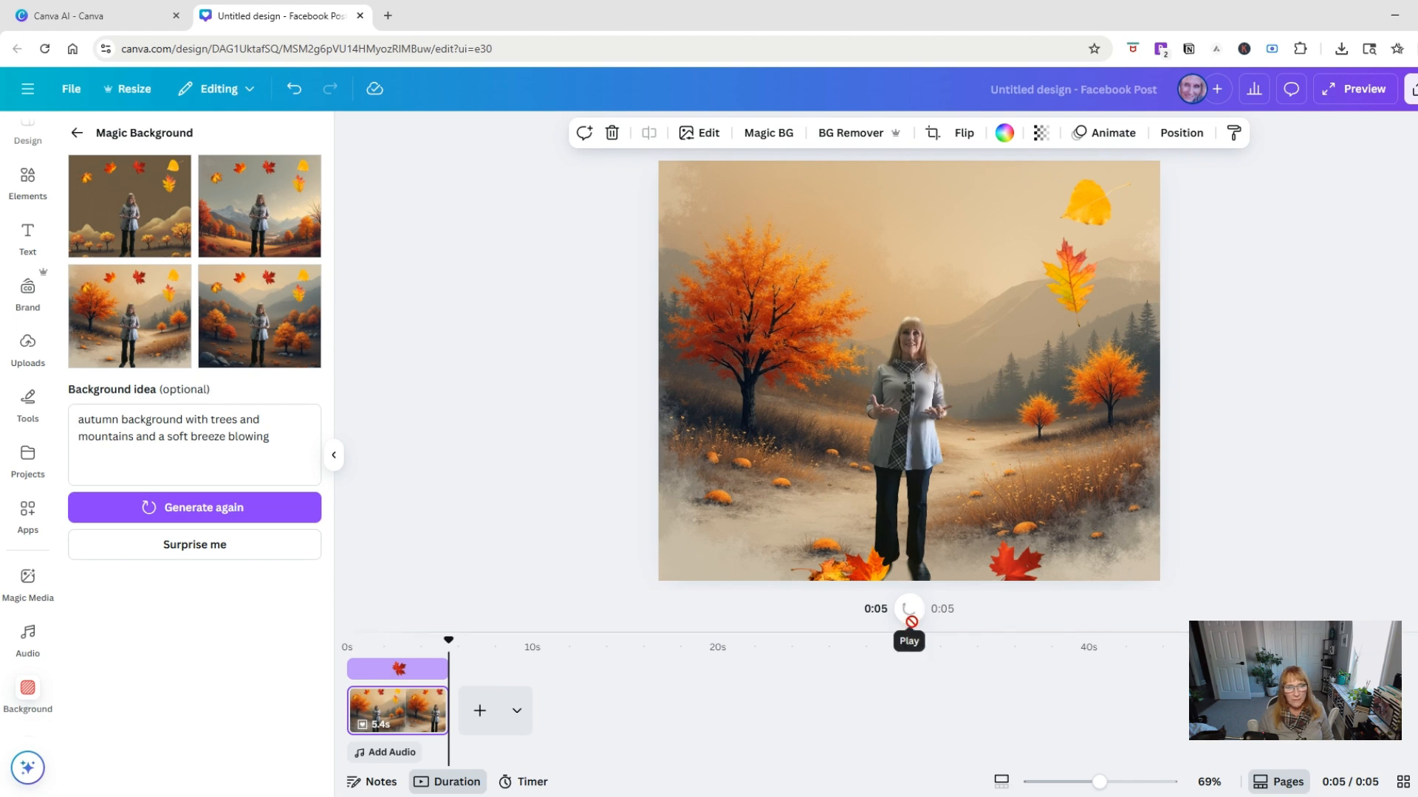
# Try the recommended Elegant style of Magic Animate on the entire design and play it to preview the result
pyautogui.click(79, 137)
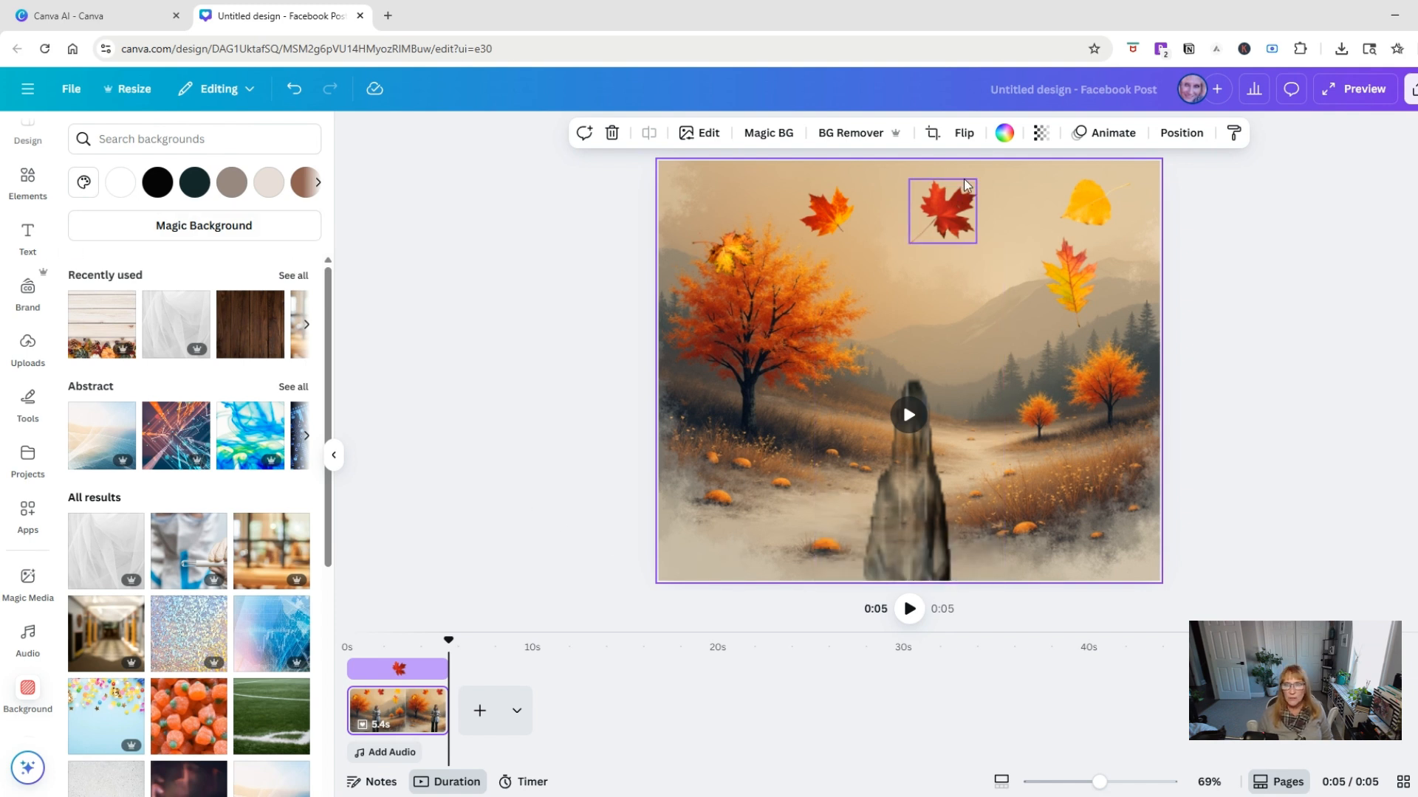
pyautogui.click(1120, 136)
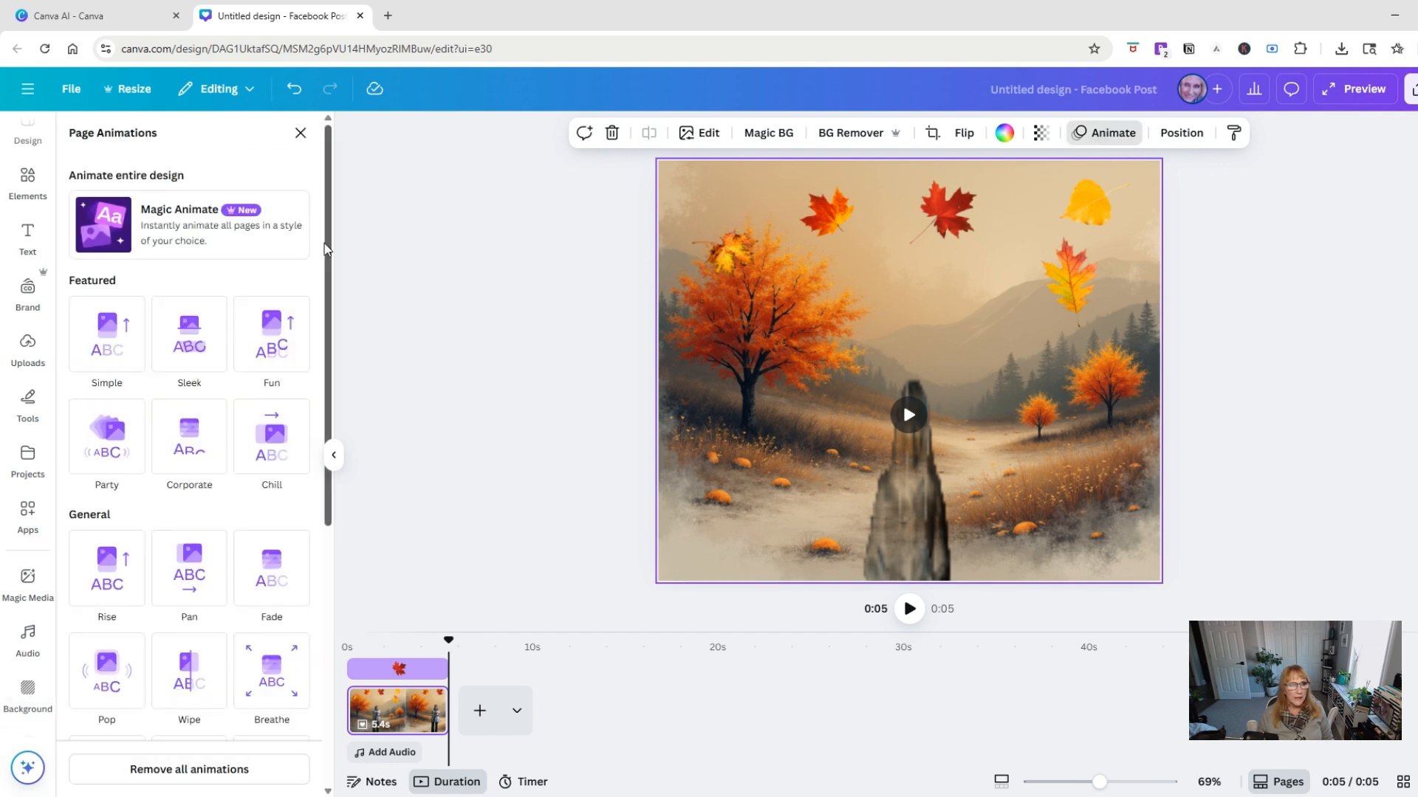
pyautogui.click(196, 233)
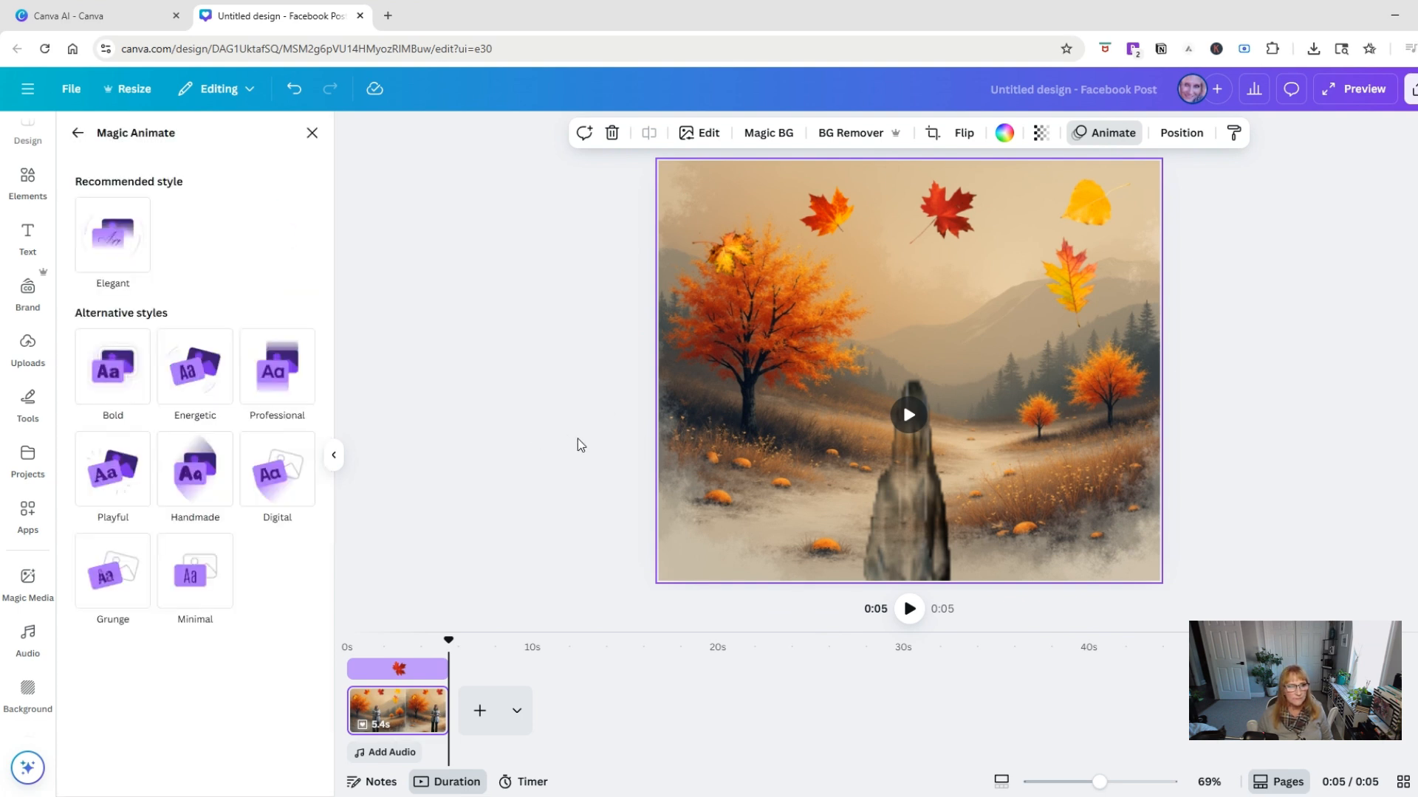
pyautogui.click(113, 244)
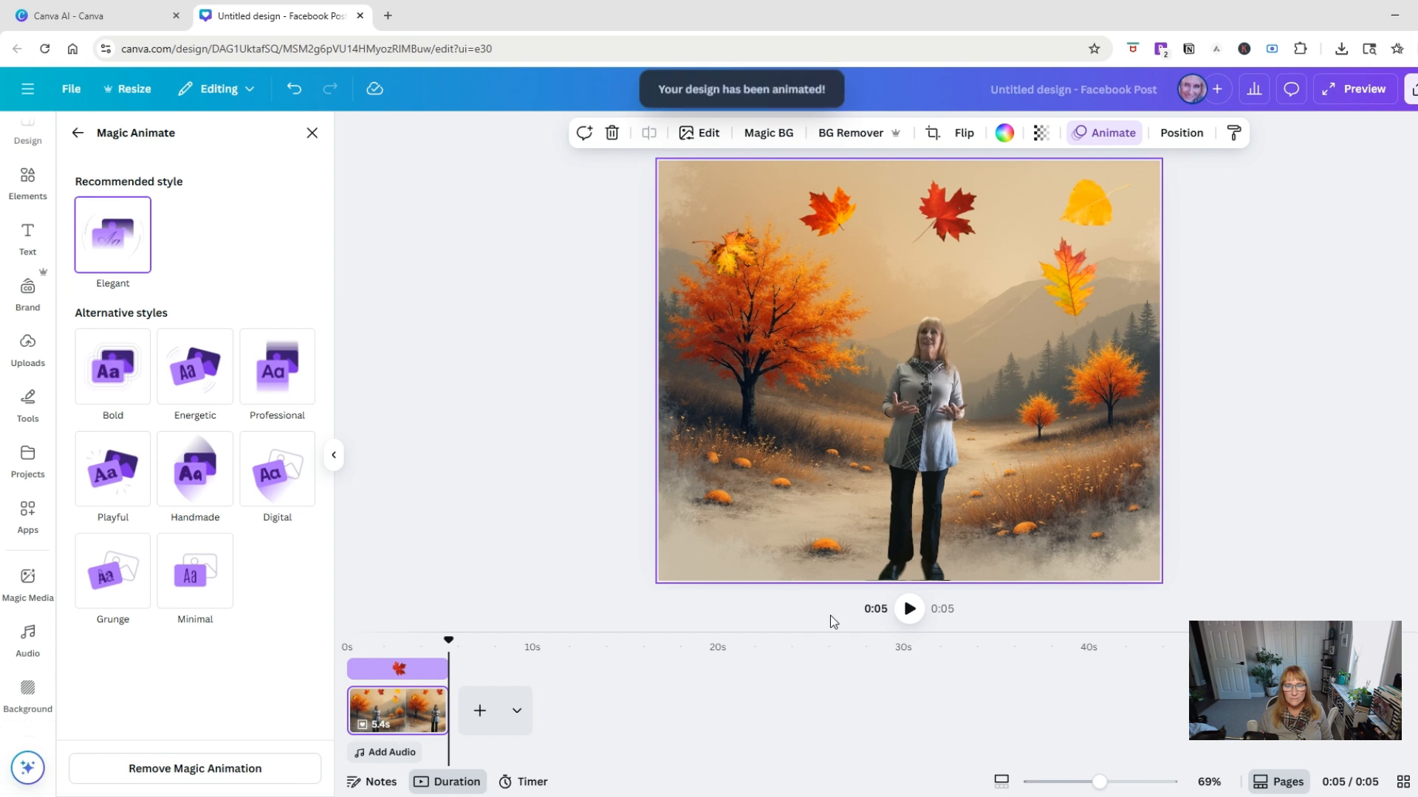
pyautogui.click(909, 608)
# Try the Bold, Energetic and Handmade Magic Animate styles on the design, previewing the Energetic one in playback
pyautogui.click(113, 367)
pyautogui.click(189, 375)
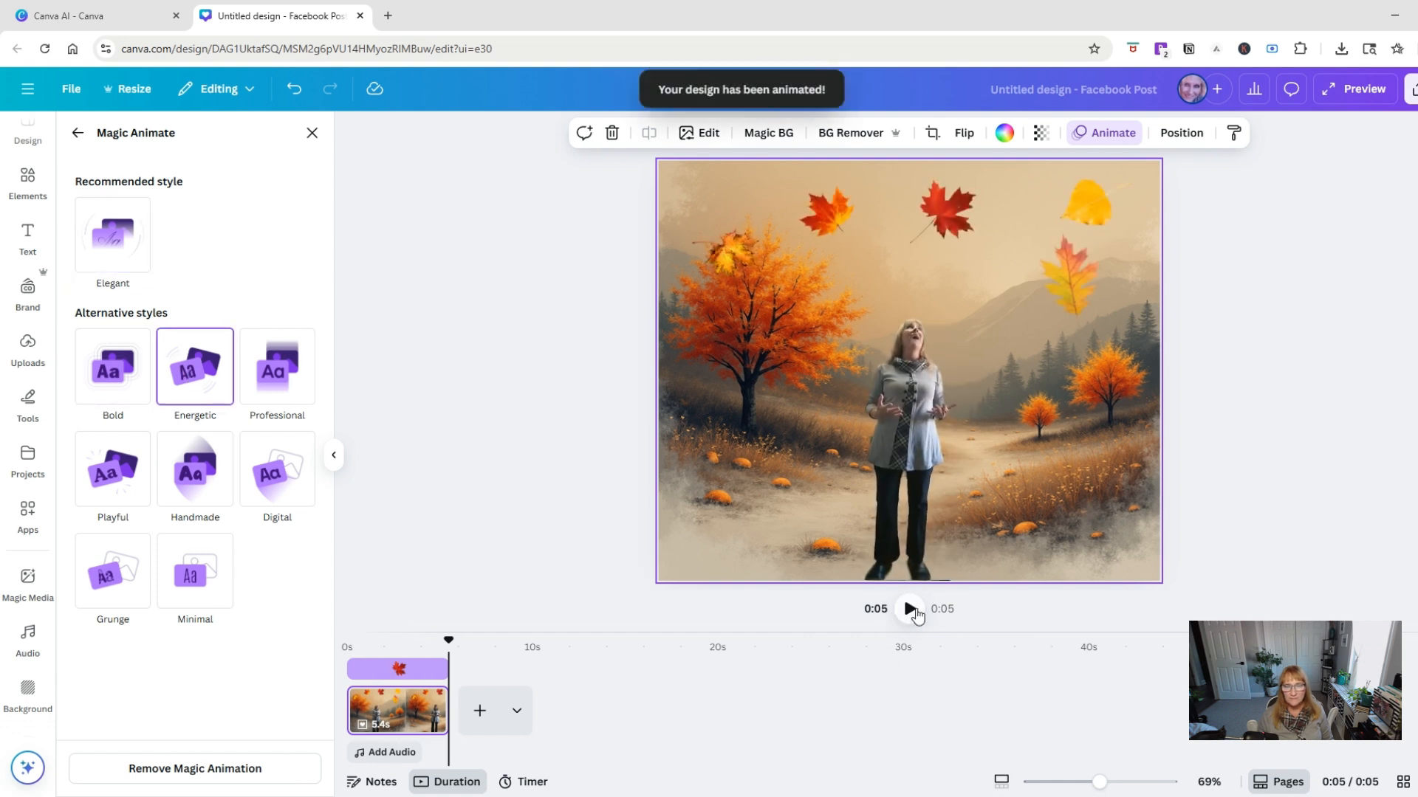
pyautogui.click(909, 608)
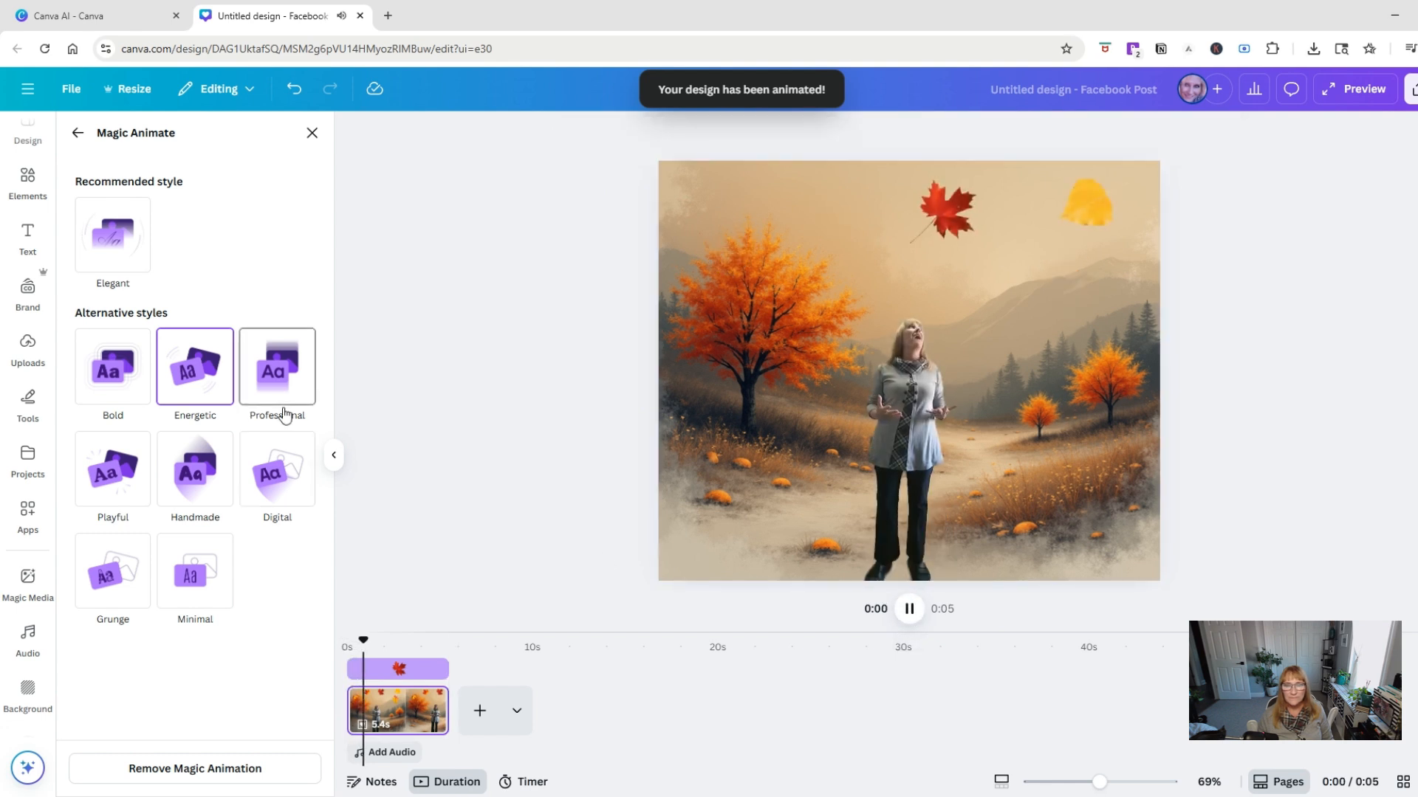
pyautogui.click(194, 469)
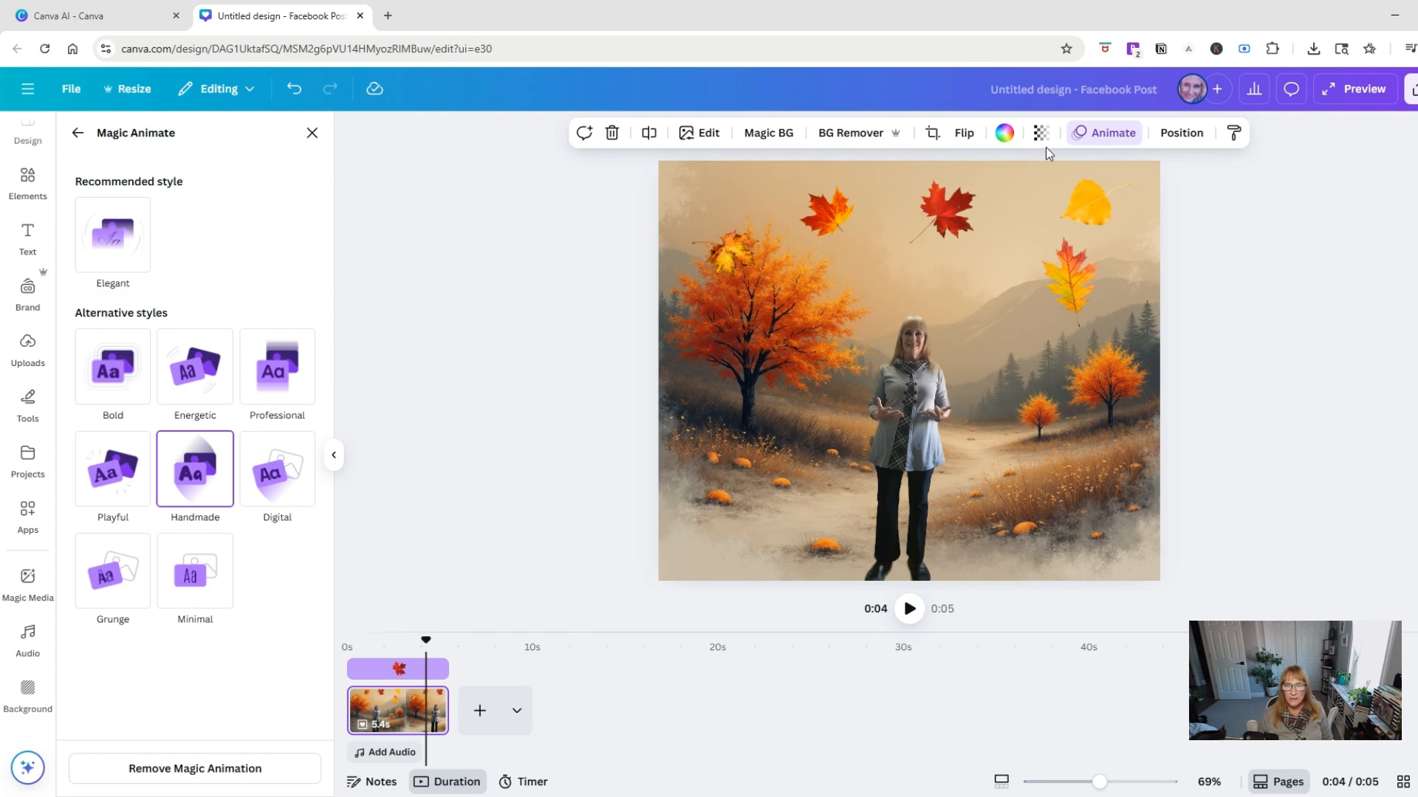
# Select the page background and remove all animations from the current page
pyautogui.click(915, 164)
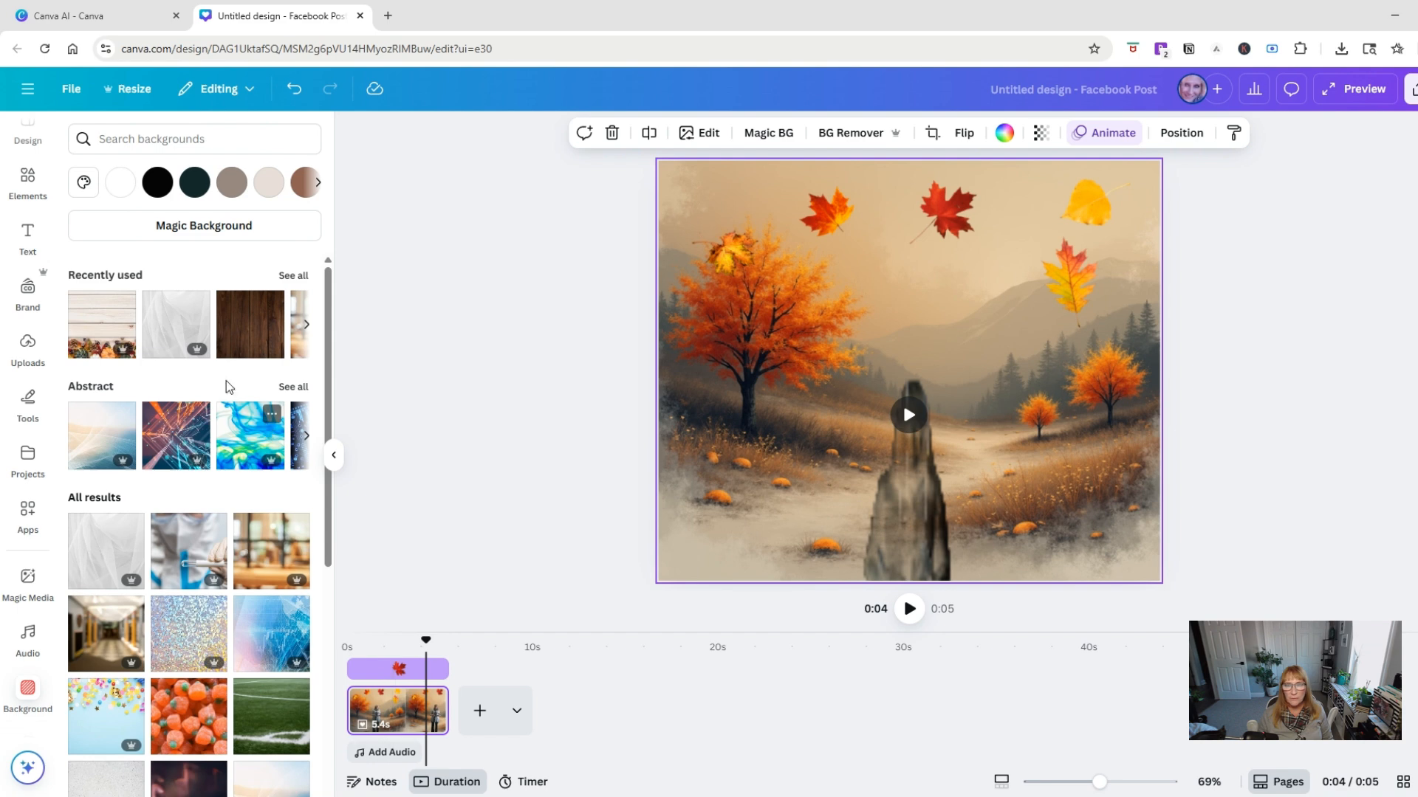
pyautogui.click(1104, 134)
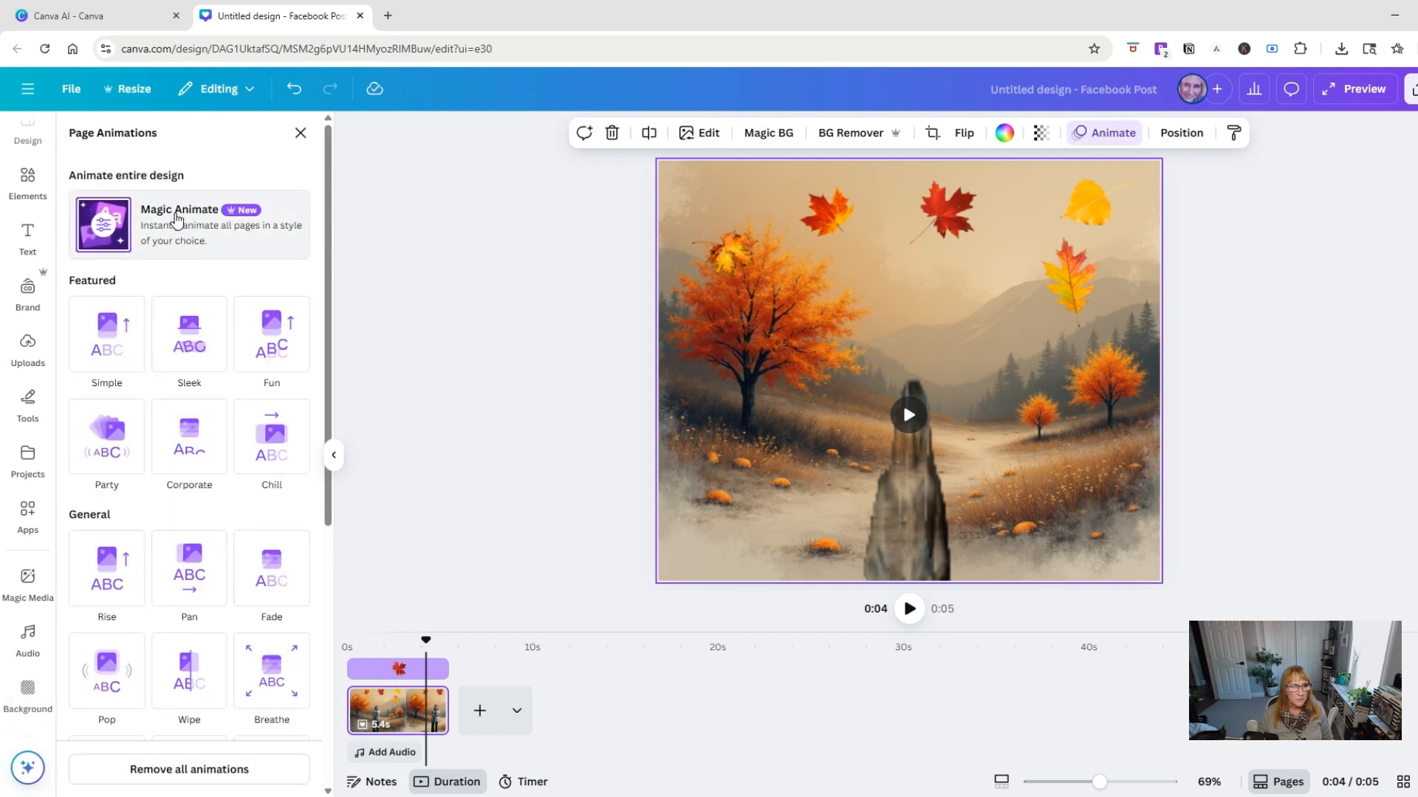
pyautogui.click(206, 770)
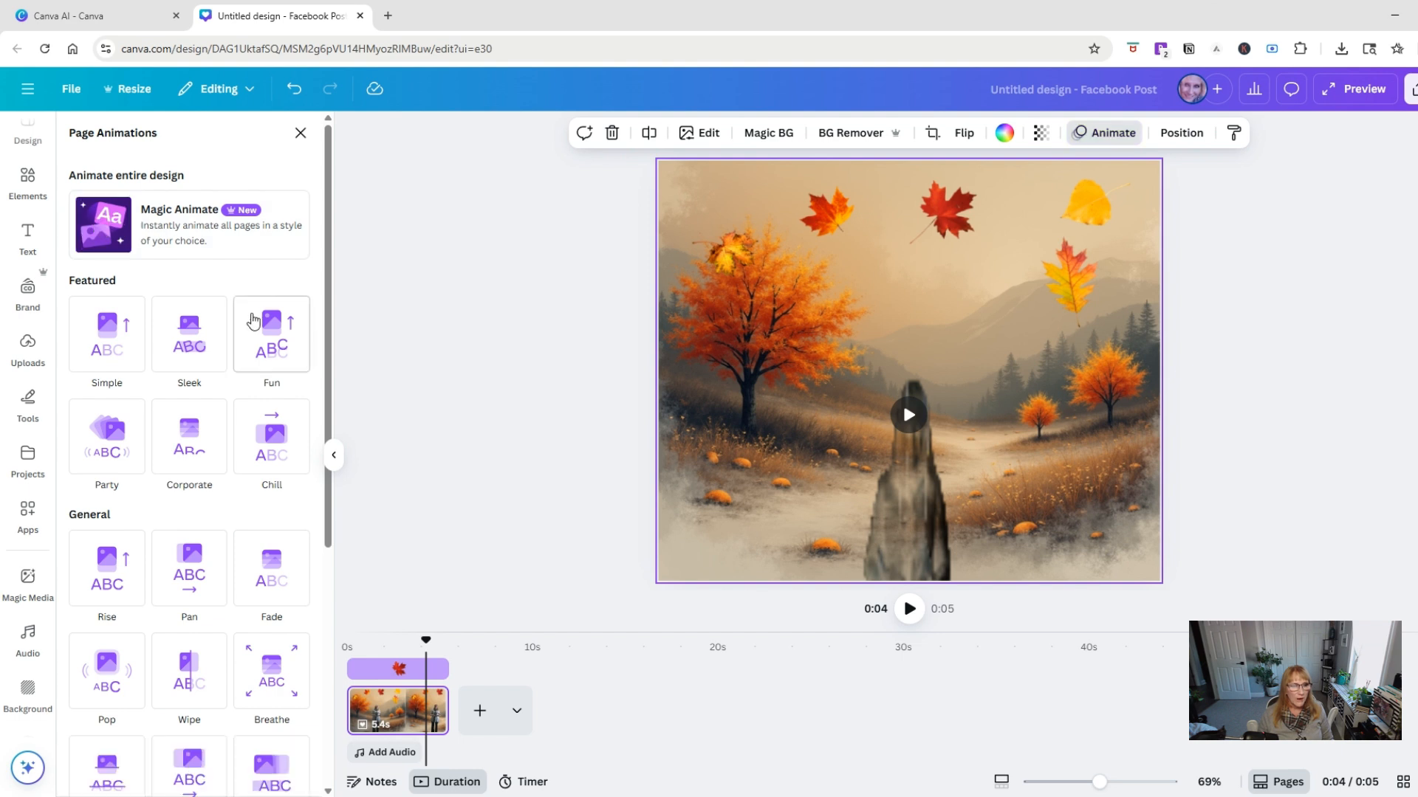
# Create a custom animation path for the orange maple leaf, falling from above the large tree to the ground
pyautogui.click(829, 205)
pyautogui.click(205, 313)
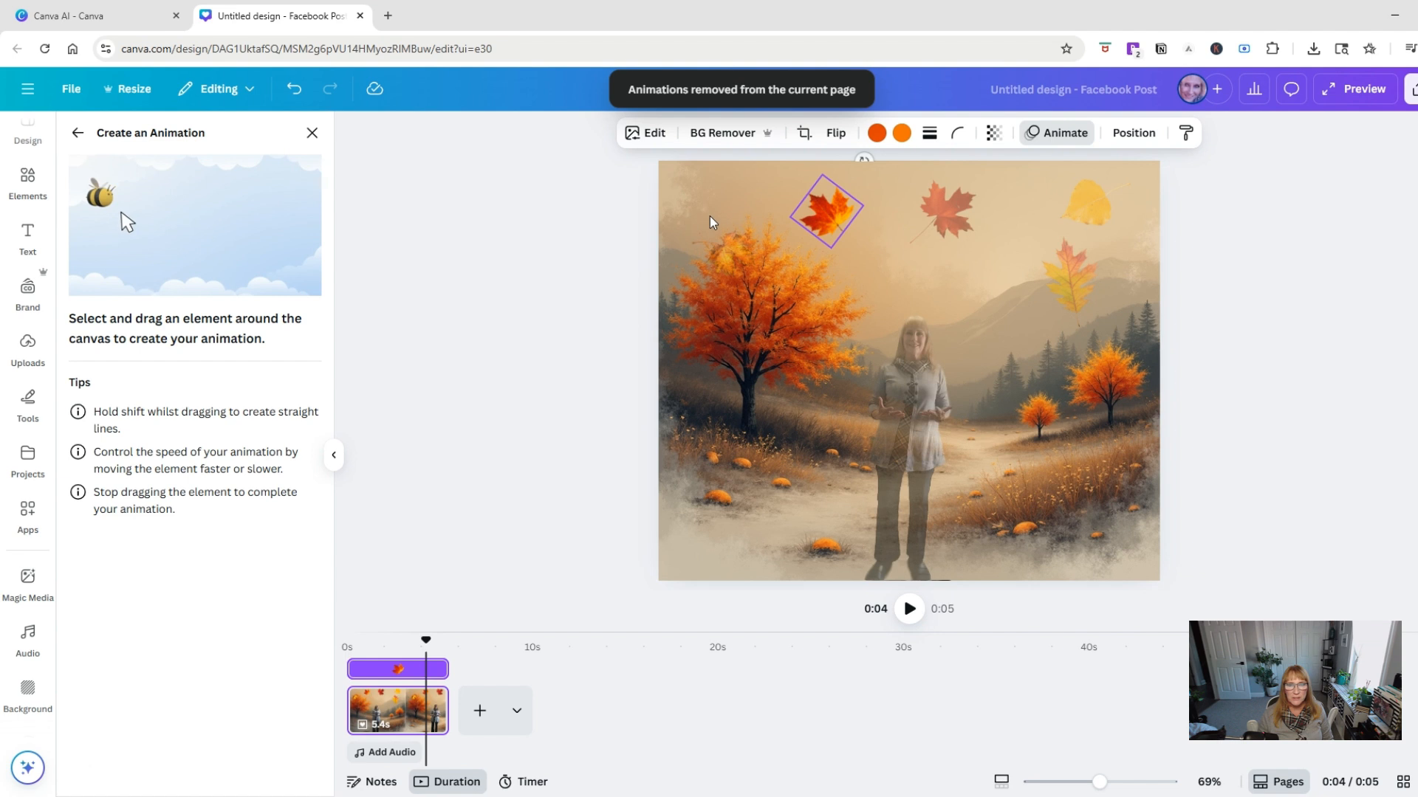
pyautogui.moveTo(844, 206)
pyautogui.mouseDown()
pyautogui.moveTo(806, 207)
pyautogui.moveTo(792, 234)
pyautogui.moveTo(809, 284)
pyautogui.moveTo(842, 311)
pyautogui.moveTo(792, 376)
pyautogui.moveTo(796, 423)
pyautogui.moveTo(851, 494)
pyautogui.moveTo(782, 565)
pyautogui.mouseUp()
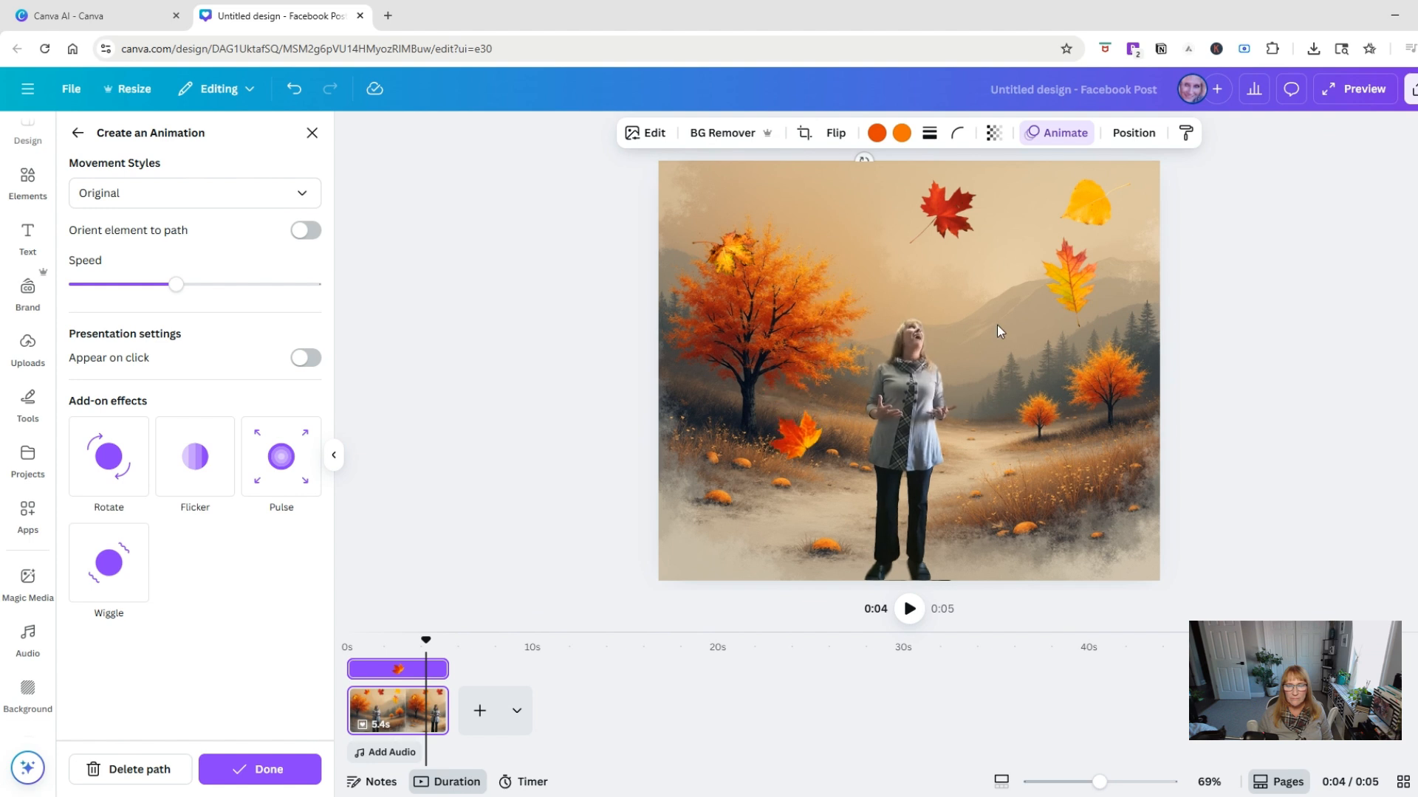
# Create custom falling paths down to the ground for the red maple leaf and the yellow-brown leaf over the large tree
pyautogui.click(946, 204)
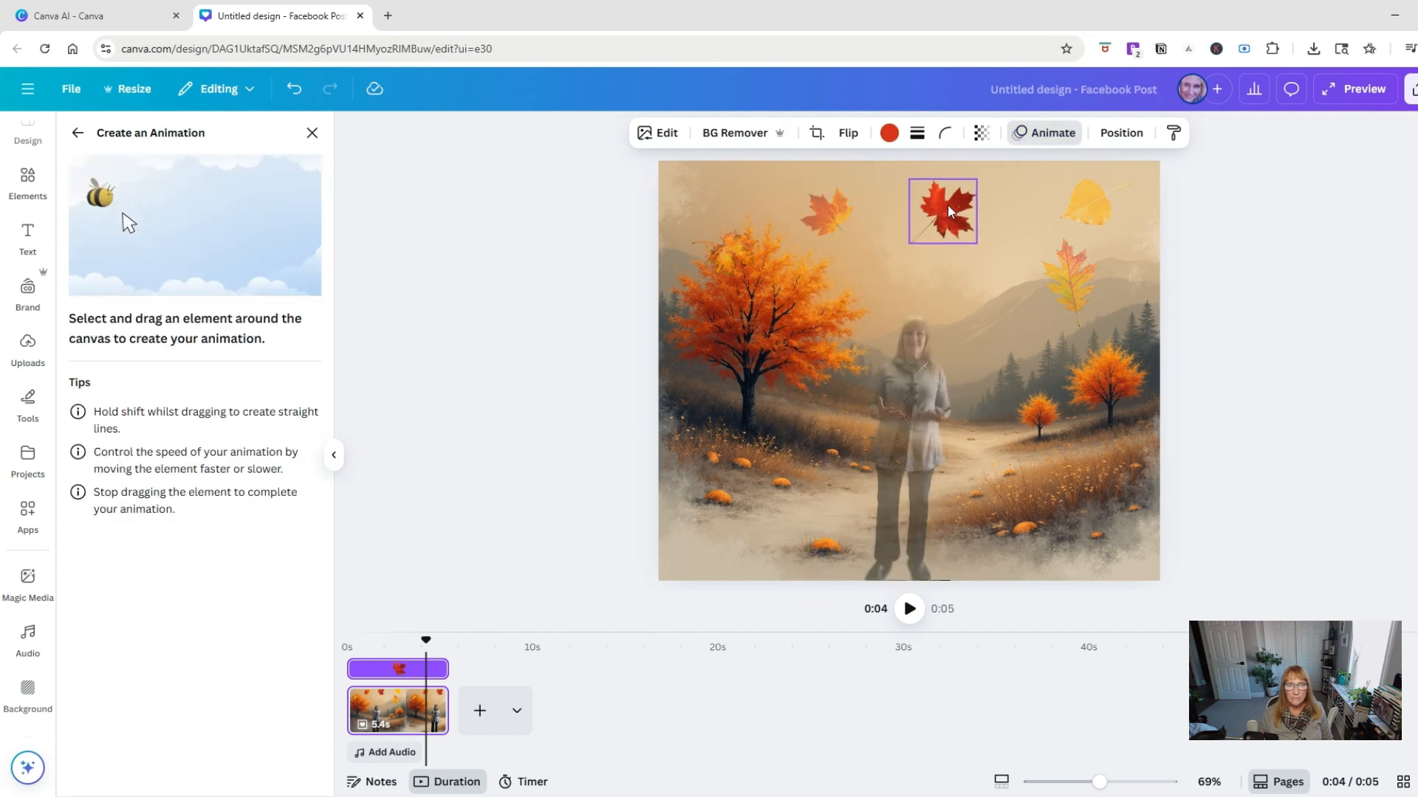
pyautogui.moveTo(947, 204)
pyautogui.mouseDown()
pyautogui.moveTo(924, 215)
pyautogui.moveTo(979, 278)
pyautogui.mouseUp()
pyautogui.moveTo(968, 369)
pyautogui.mouseDown()
pyautogui.moveTo(1039, 429)
pyautogui.moveTo(1036, 479)
pyautogui.moveTo(982, 554)
pyautogui.mouseUp()
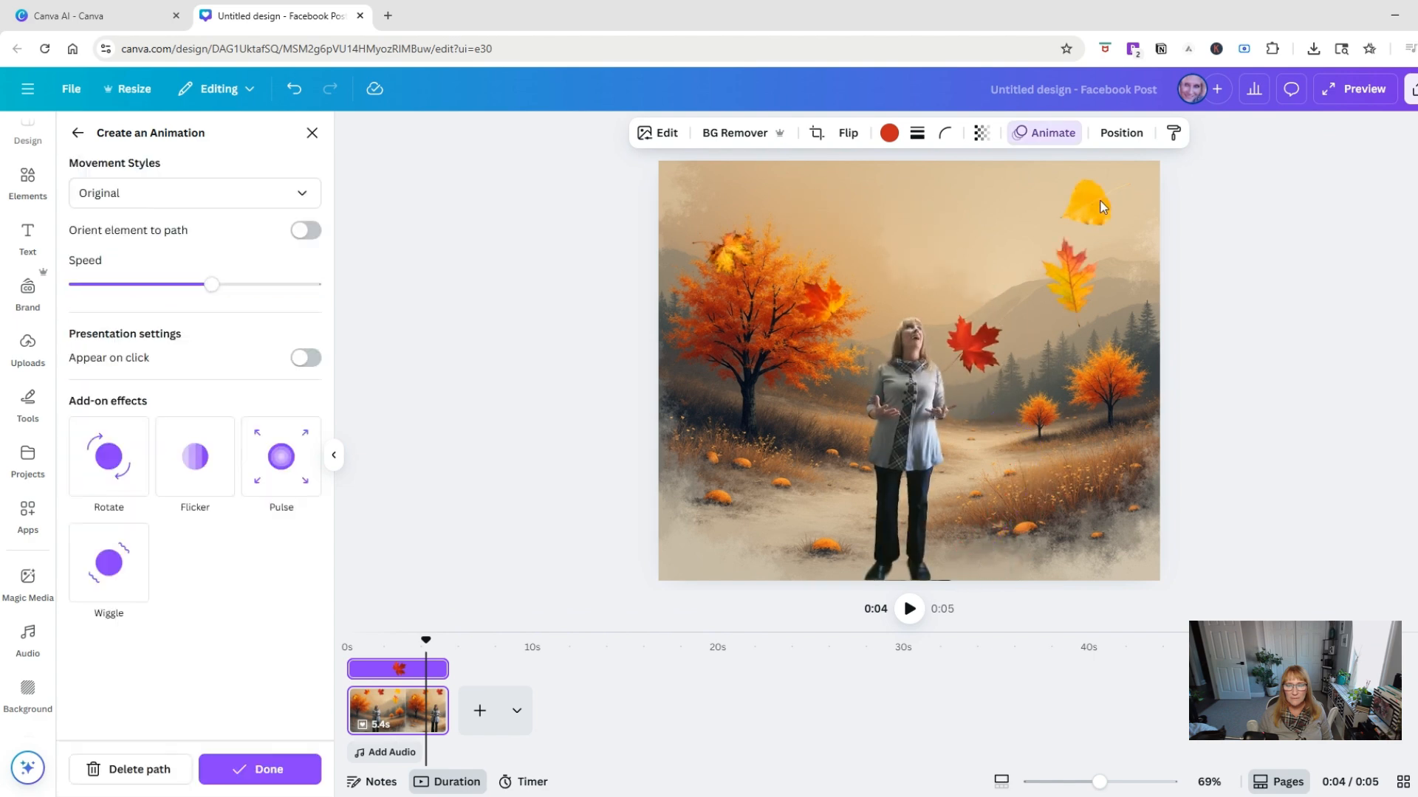
pyautogui.click(729, 263)
pyautogui.moveTo(782, 248)
pyautogui.mouseDown()
pyautogui.moveTo(714, 404)
pyautogui.moveTo(771, 450)
pyautogui.moveTo(753, 572)
pyautogui.mouseUp()
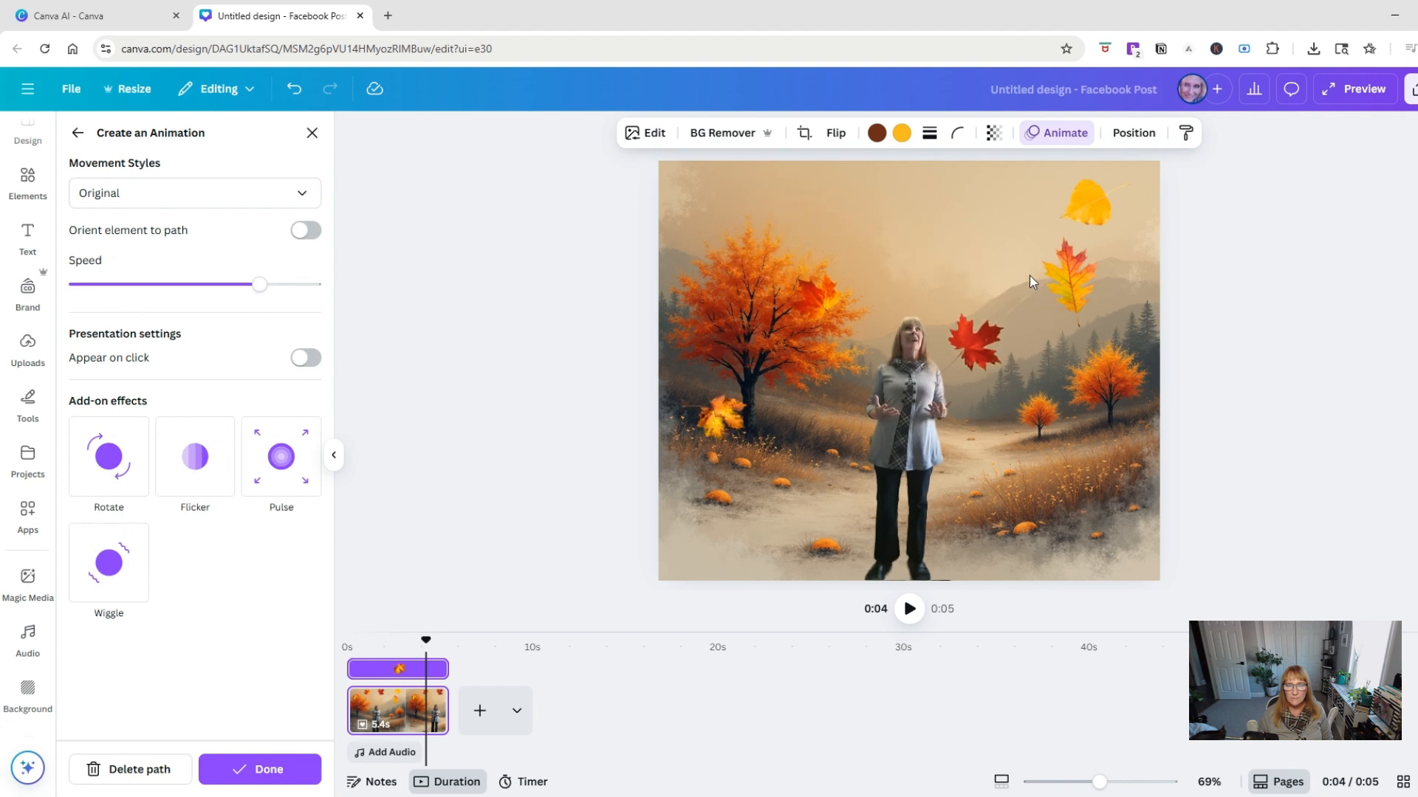
# Create custom falling paths to the ground for the yellow leaf and, in a zigzag, for the yellow-red leaf below it
pyautogui.click(1089, 197)
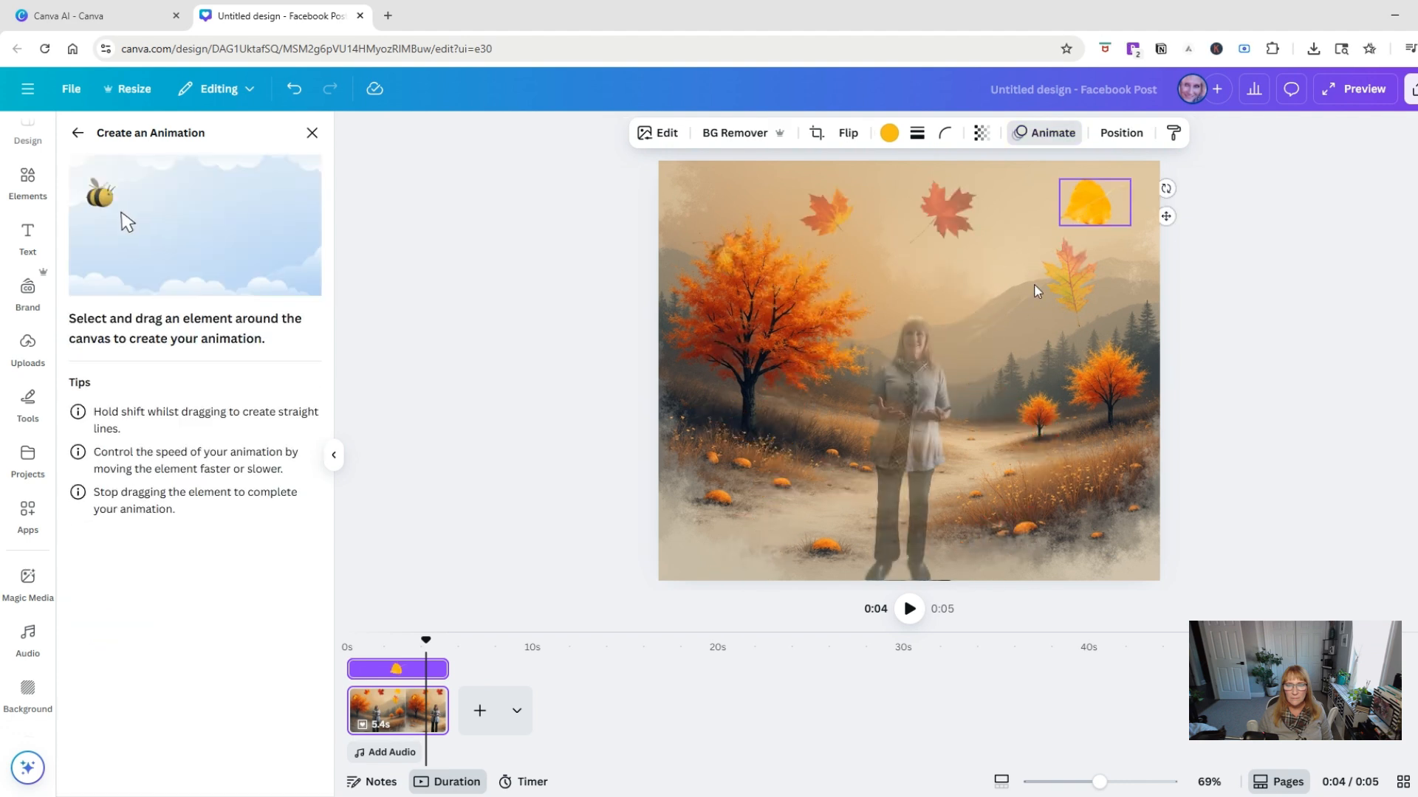
pyautogui.moveTo(1023, 552); pyautogui.dragTo(1025, 554)
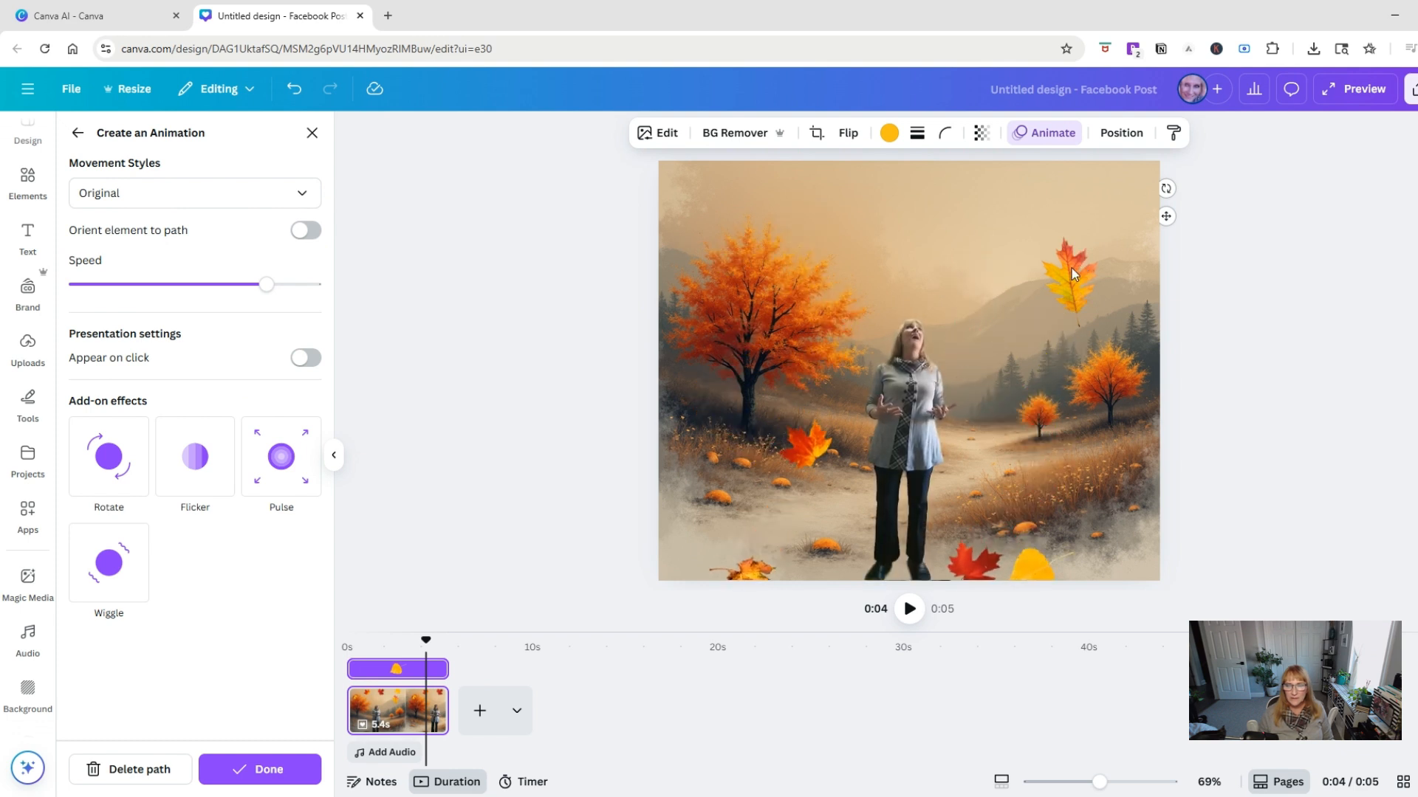
pyautogui.moveTo(1072, 276); pyautogui.dragTo(1025, 303)
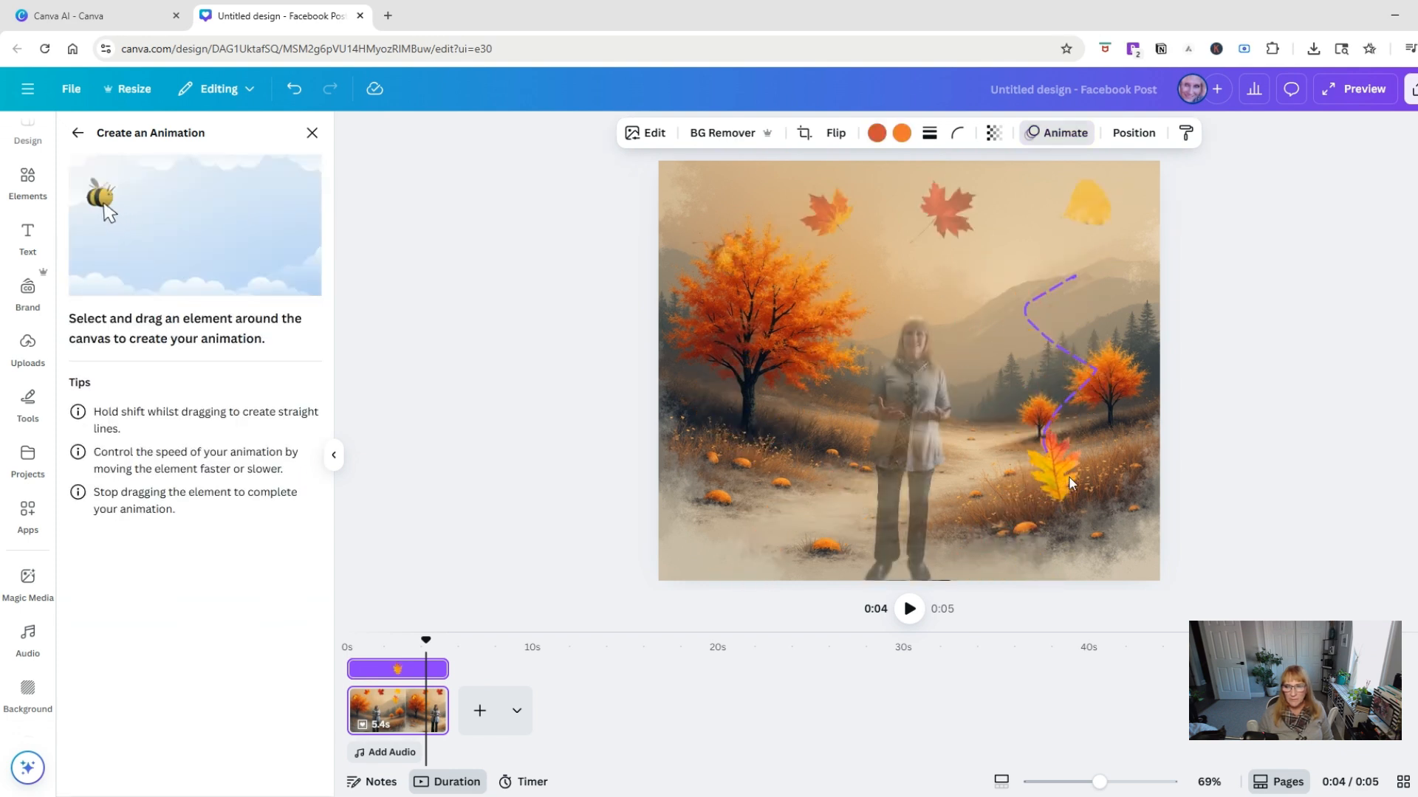
pyautogui.moveTo(1086, 566); pyautogui.dragTo(1085, 567)
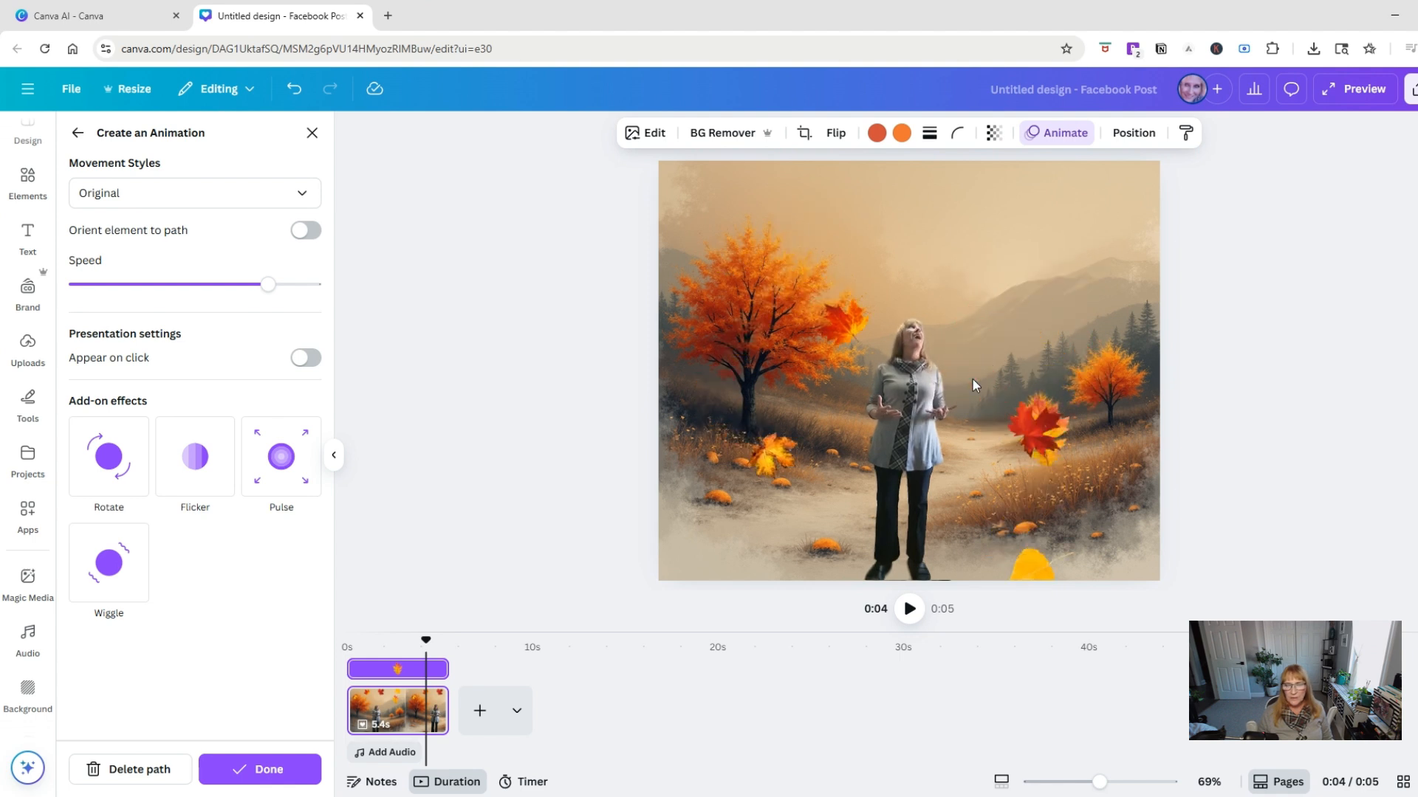